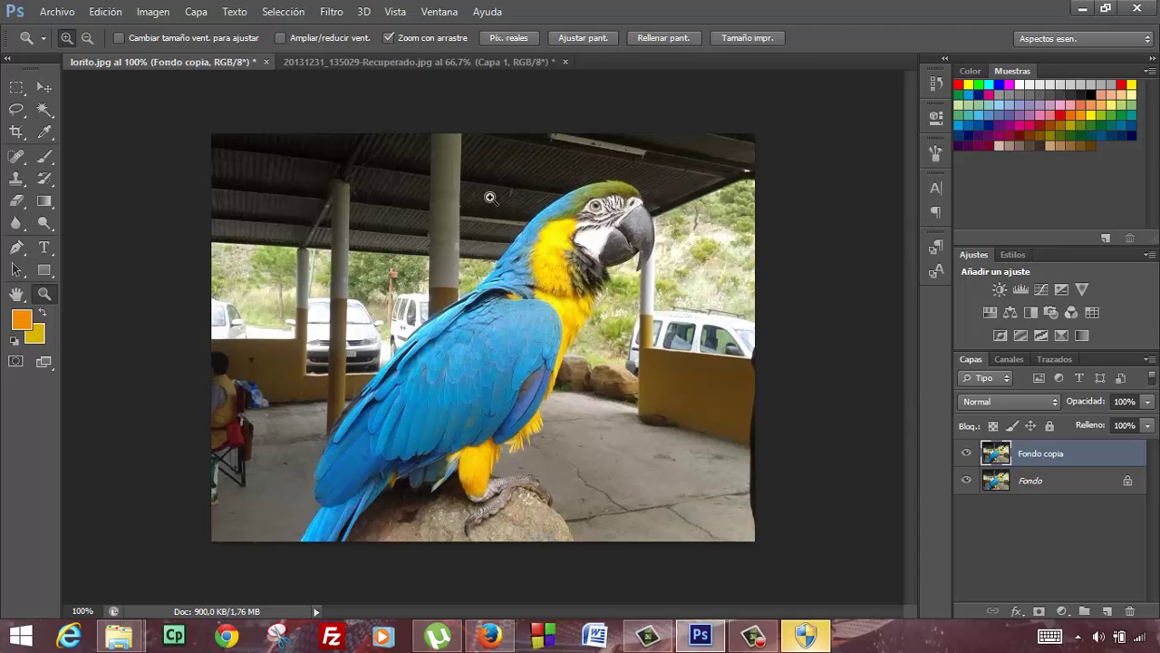
- Shift the Fondo copia layer slightly down and to the right with the Move tool
left_click(49, 94)
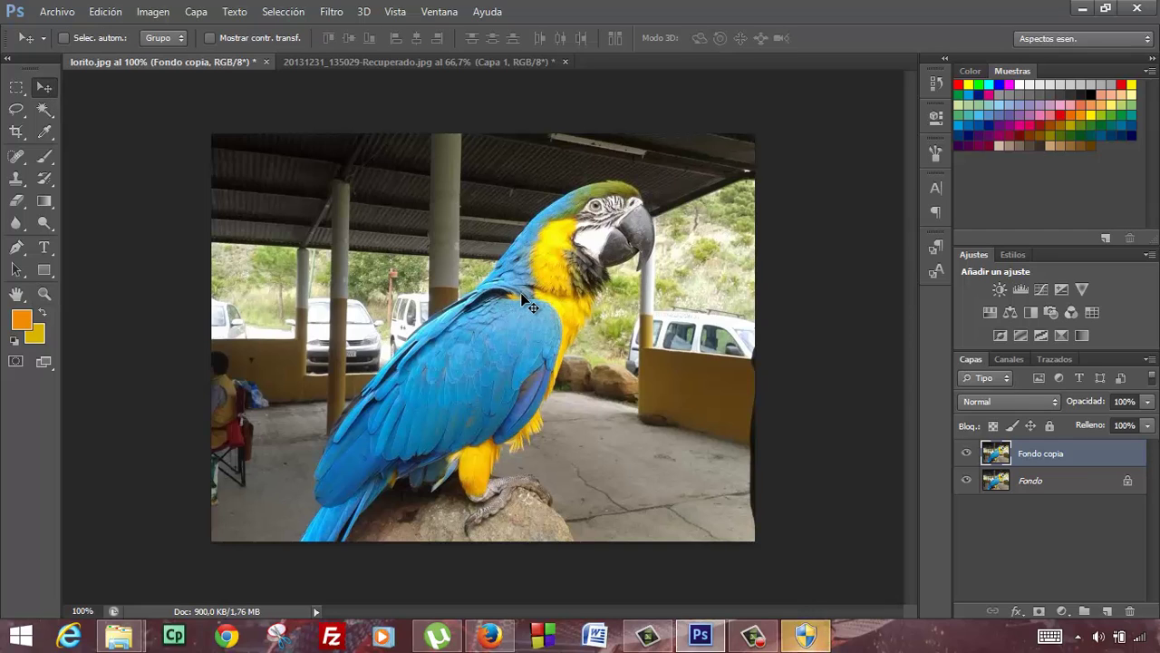
mouse_move(406, 231)
left_mouse_down()
mouse_move(620, 312)
mouse_move(448, 257)
mouse_move(745, 215)
mouse_move(763, 227)
mouse_move(611, 288)
mouse_move(542, 291)
mouse_move(759, 221)
mouse_move(469, 311)
mouse_move(535, 314)
mouse_move(519, 318)
left_mouse_up()
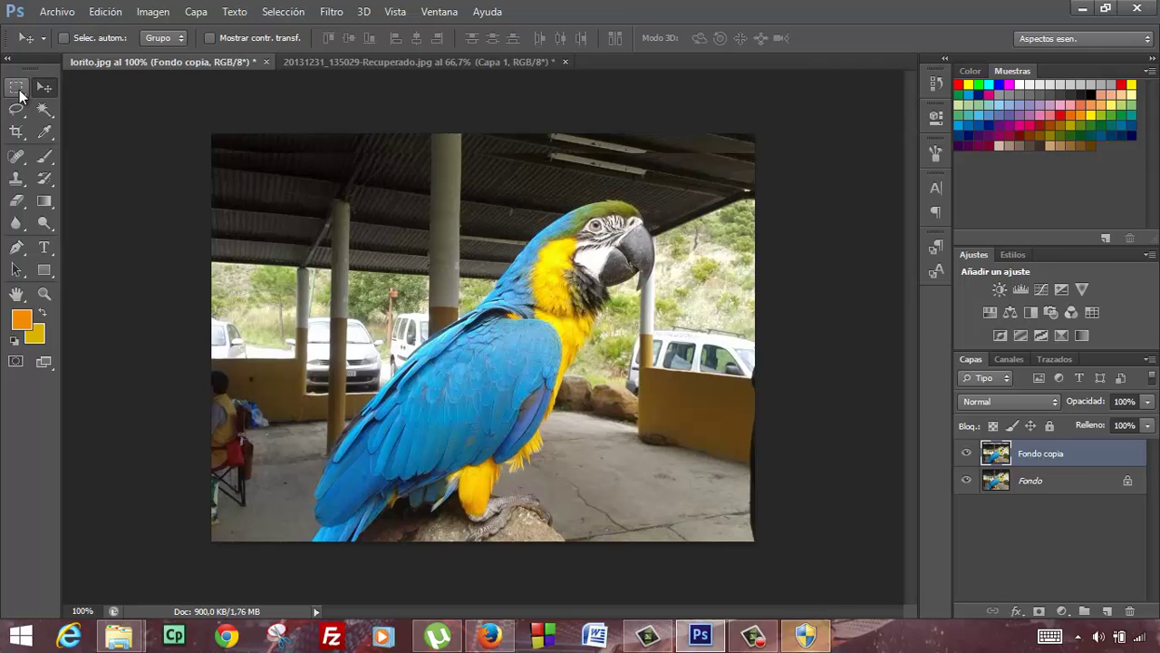
- Draw a rectangular marquee selection around the parrot's head and upper neck
left_click(19, 95)
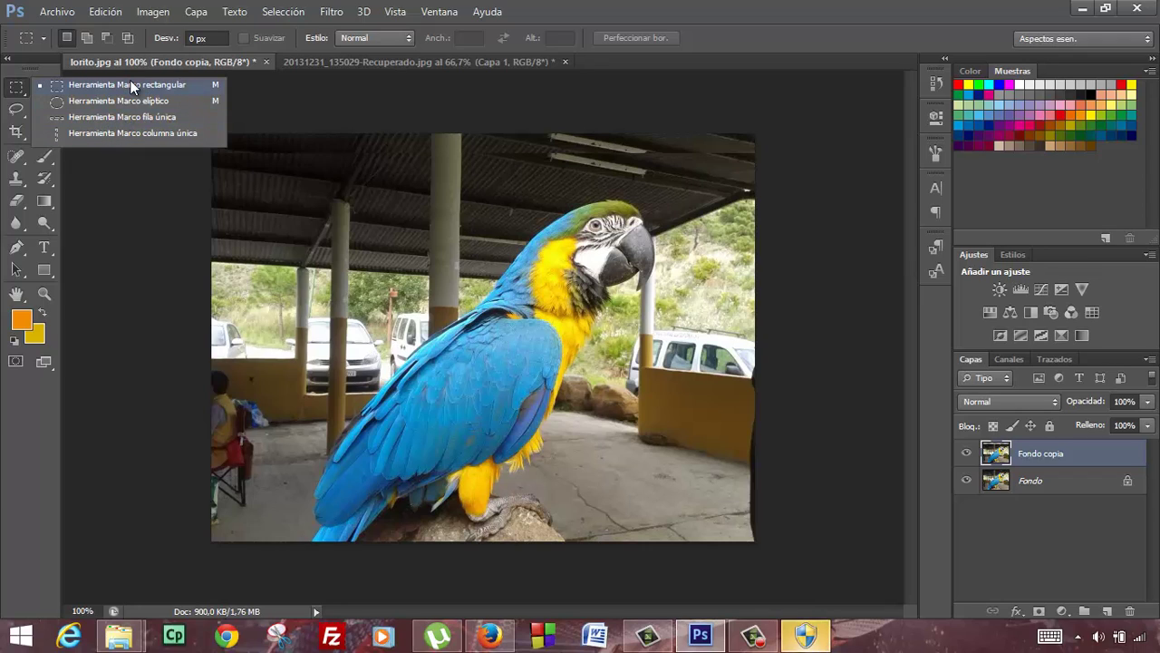
left_click(132, 82)
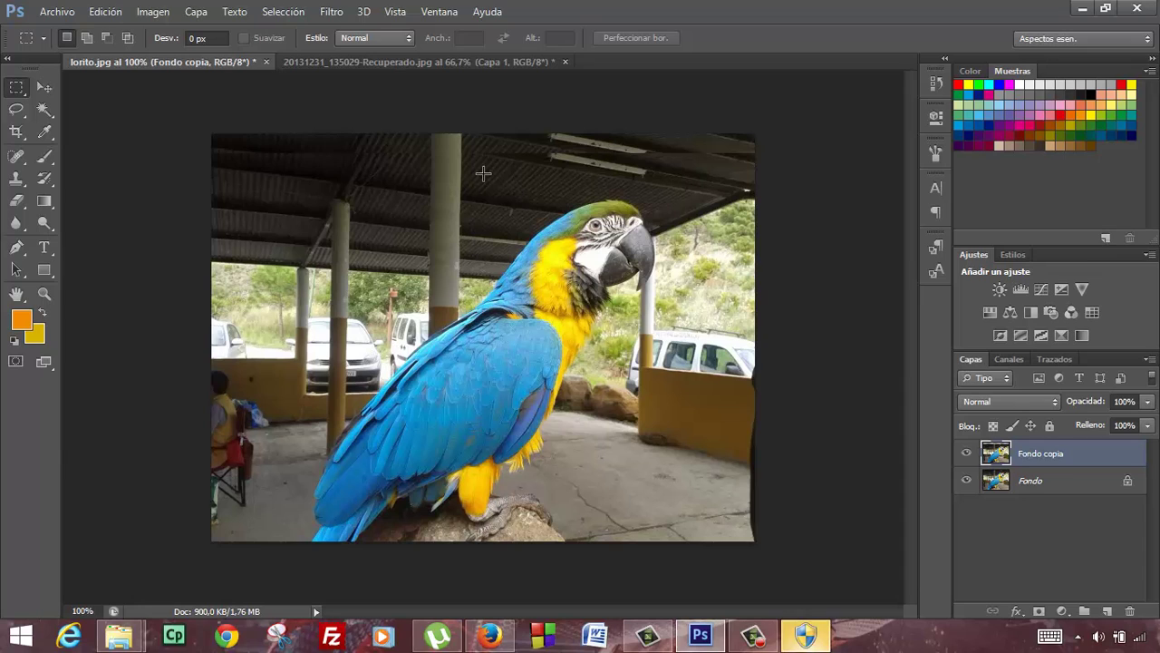
left_click_drag(483, 173, 687, 310)
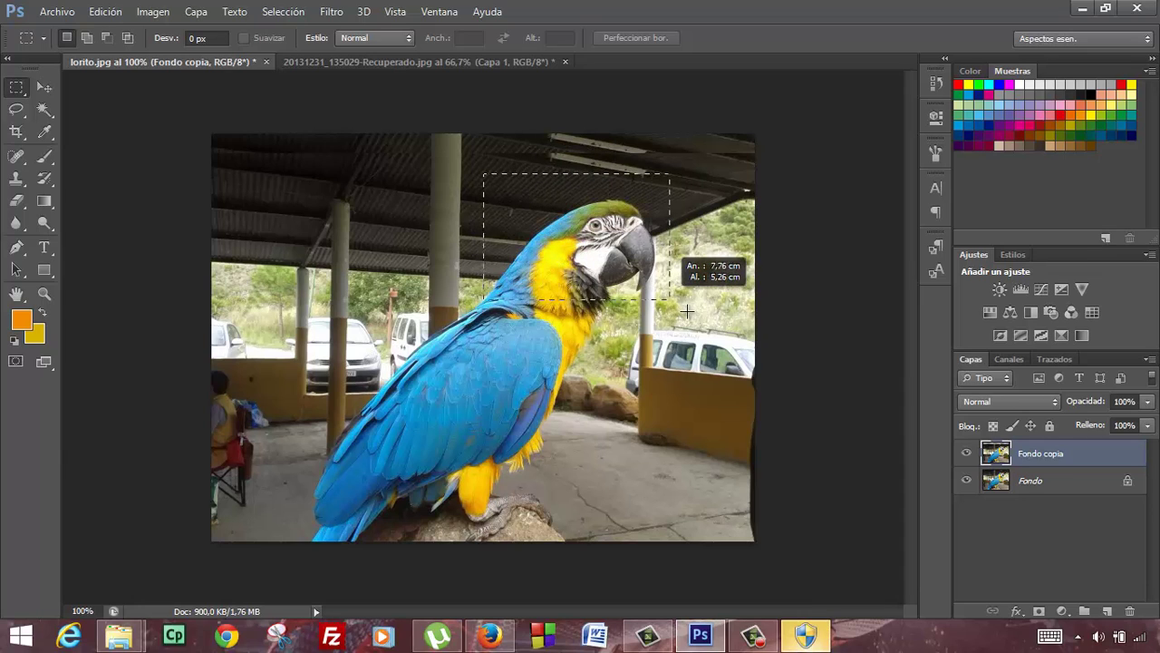
left_click_drag(687, 311, 677, 315)
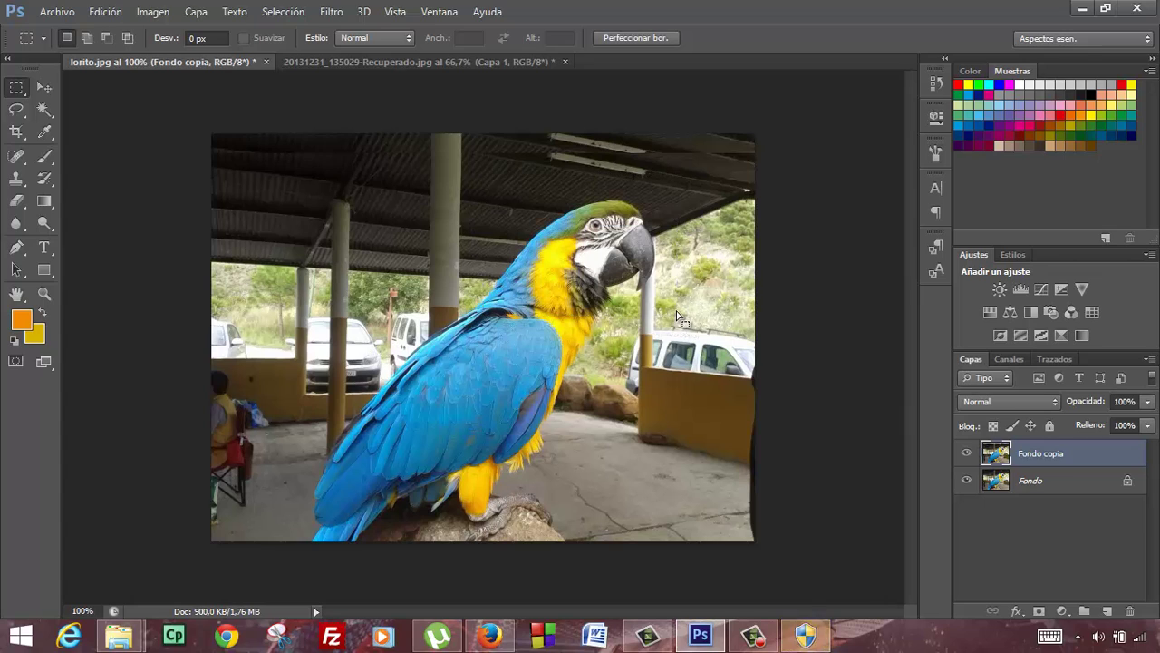
- Drag the selected head piece around and hide the Fondo layer, exposing a transparent top strip
left_click(43, 89)
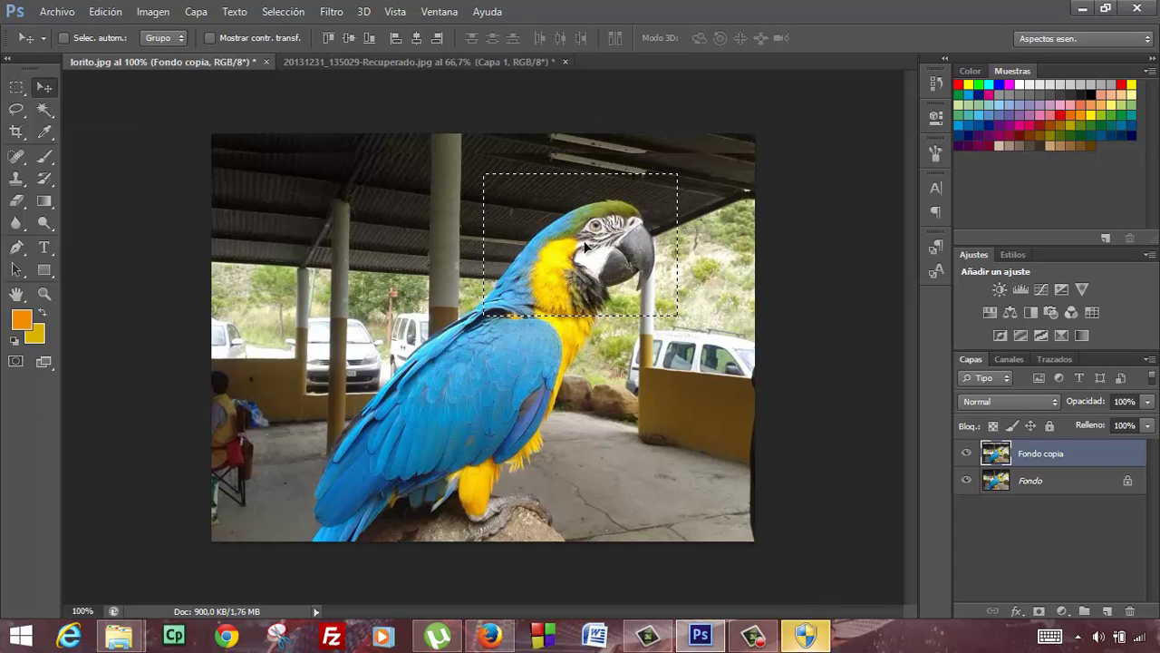
mouse_move(567, 233)
left_mouse_down()
mouse_move(443, 207)
mouse_move(346, 218)
mouse_move(333, 235)
left_mouse_up()
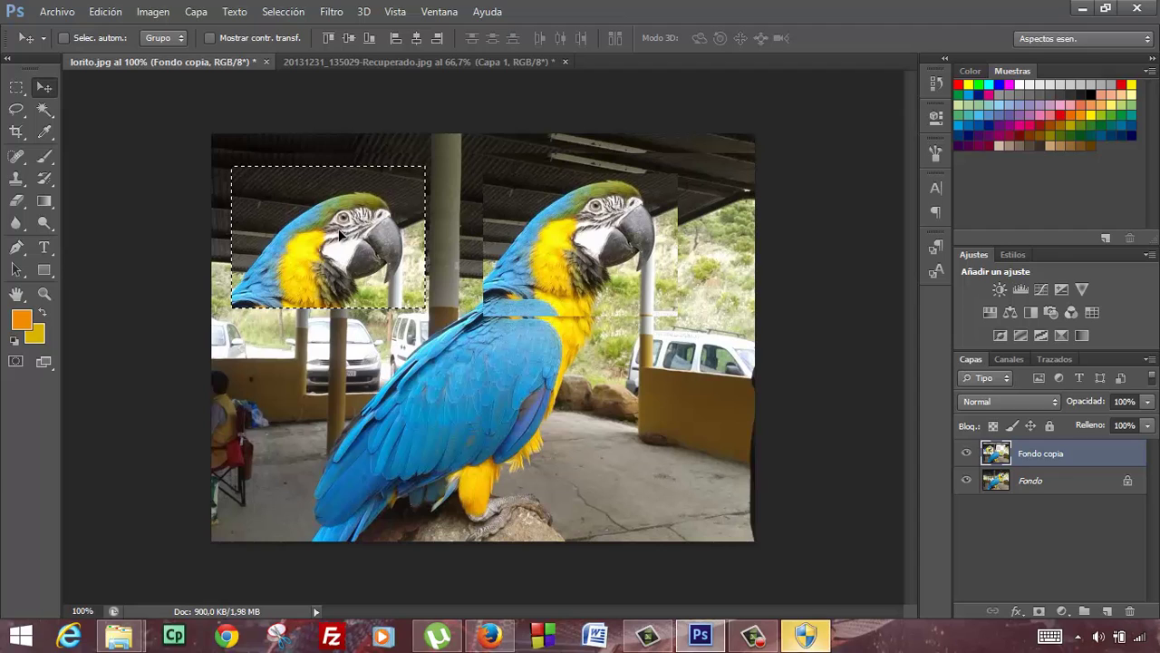
left_click(968, 484)
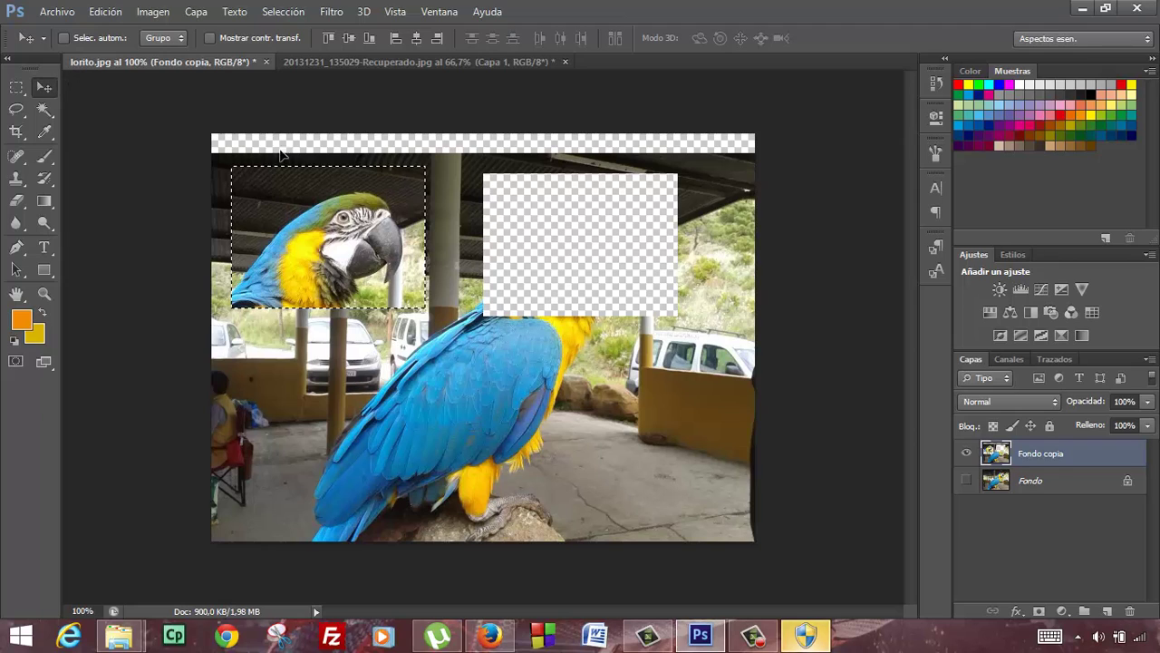
mouse_move(711, 299)
left_mouse_down()
mouse_move(715, 326)
mouse_move(561, 287)
left_mouse_up()
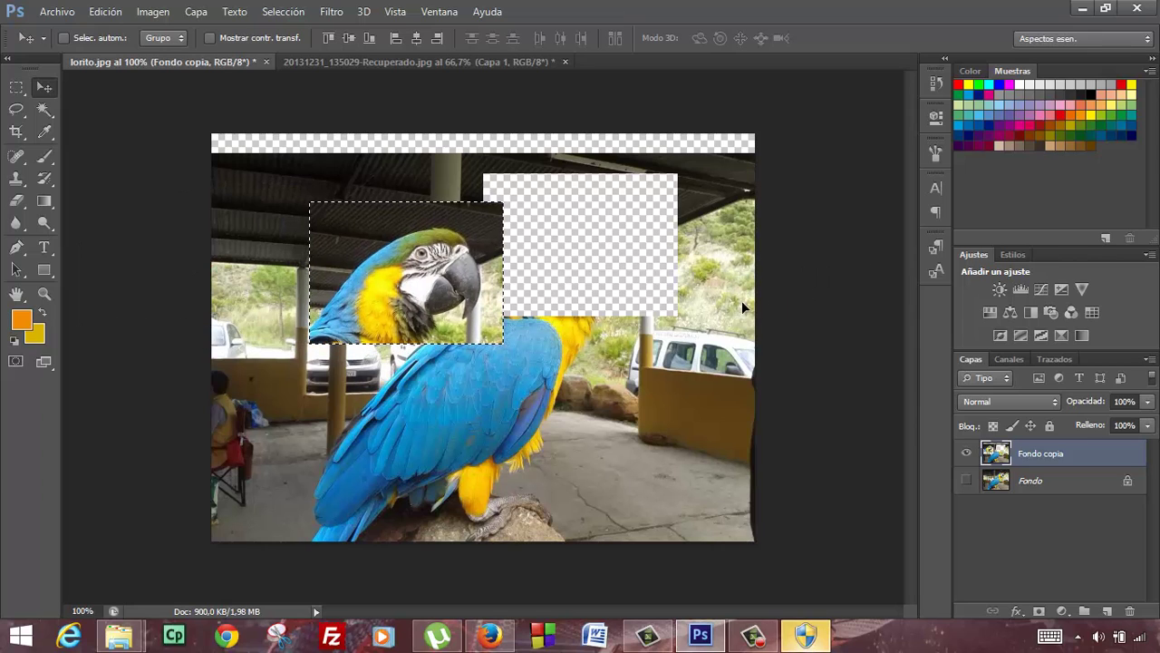
mouse_move(561, 288)
left_mouse_down()
mouse_move(463, 290)
mouse_move(651, 261)
left_mouse_up()
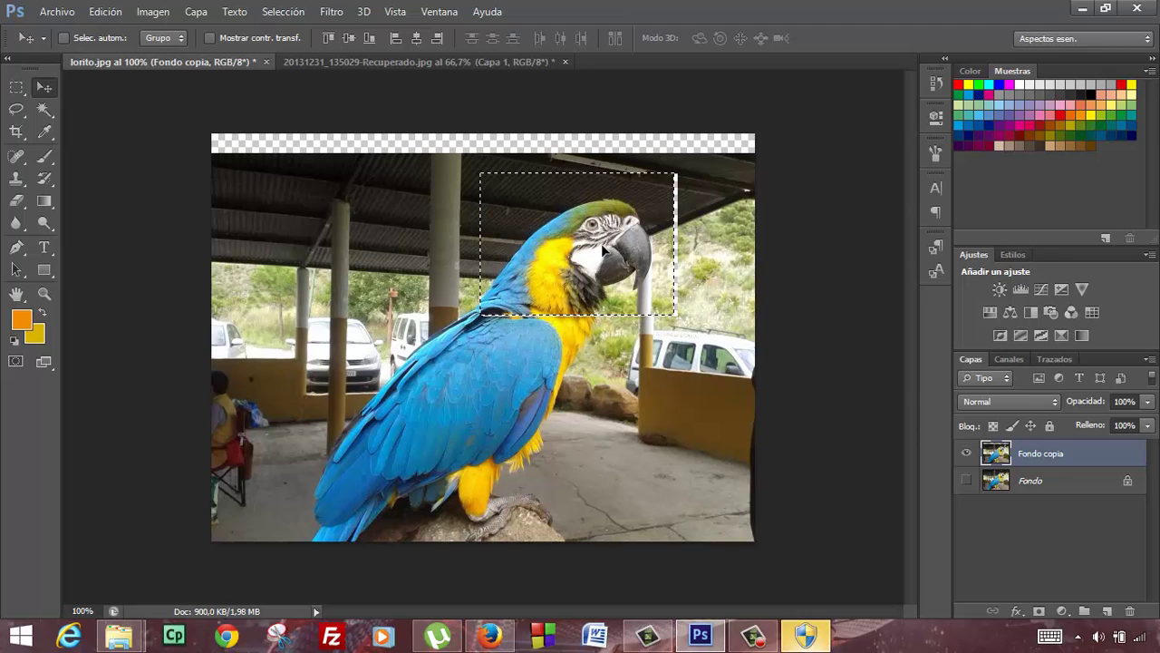
left_click_drag(617, 253, 605, 250)
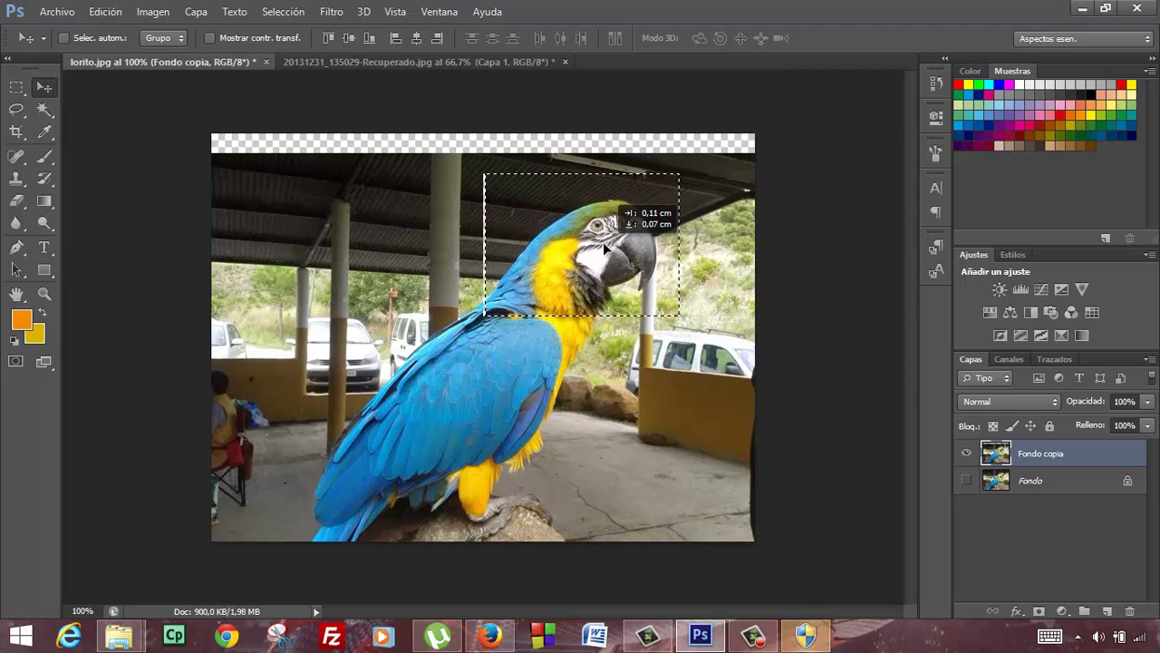
left_click_drag(605, 248, 603, 249)
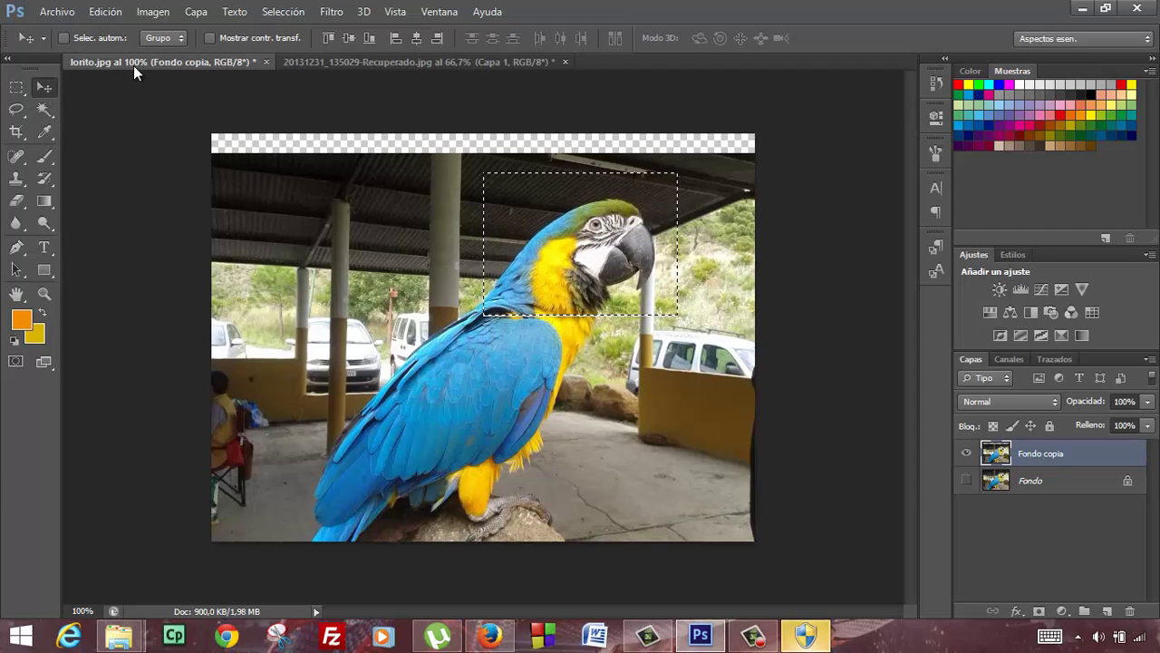
- Deselect the head piece, then undo to bring the head selection back in place
left_click(286, 12)
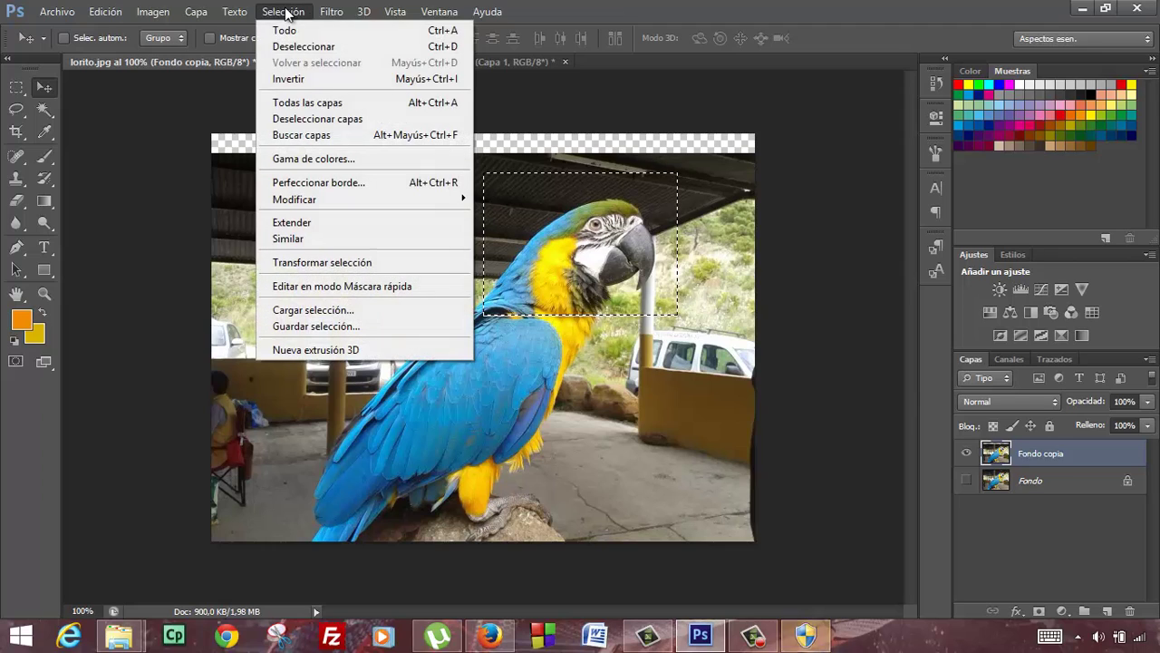
left_click(308, 50)
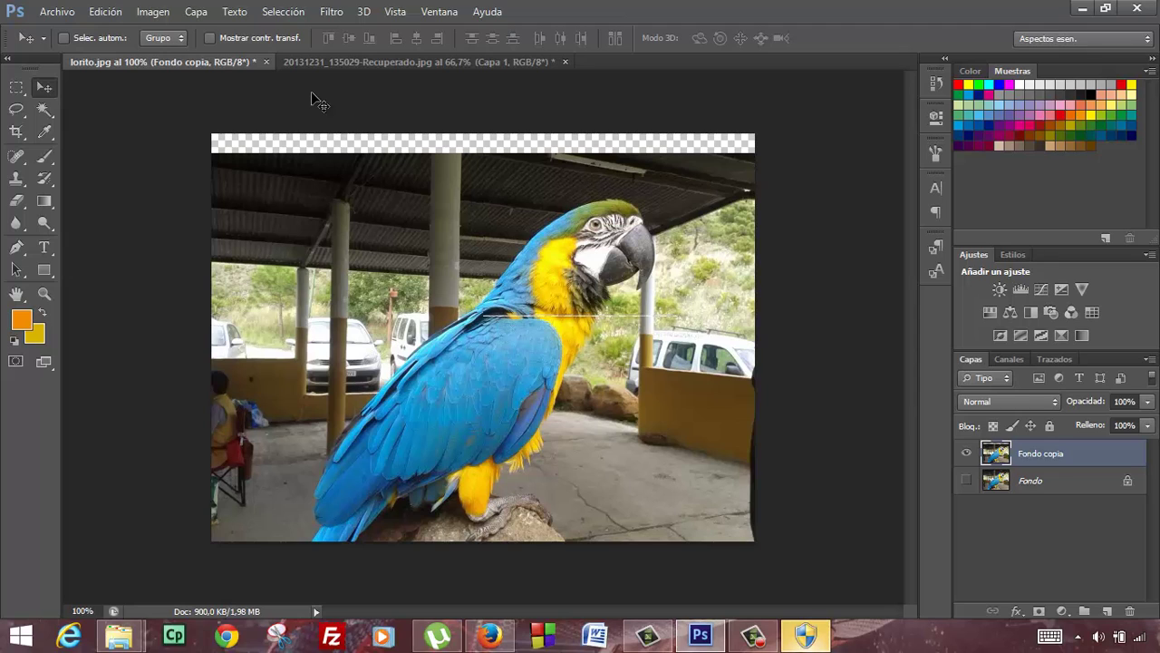
left_click(116, 20)
left_click(112, 12)
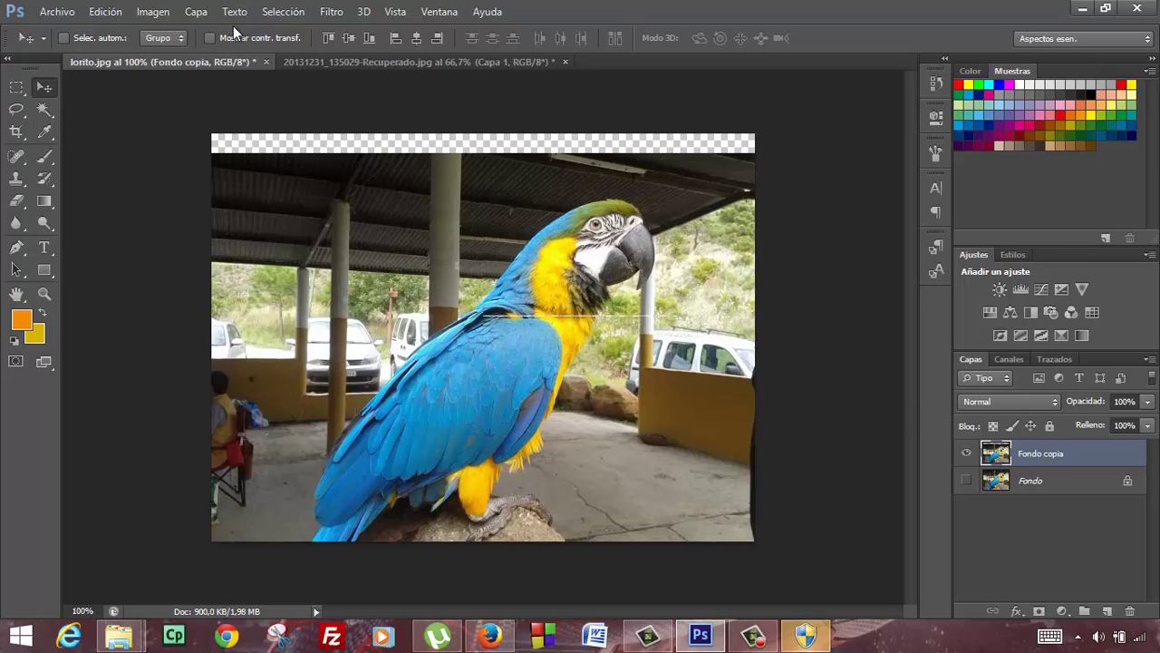
key("ctrl+z")
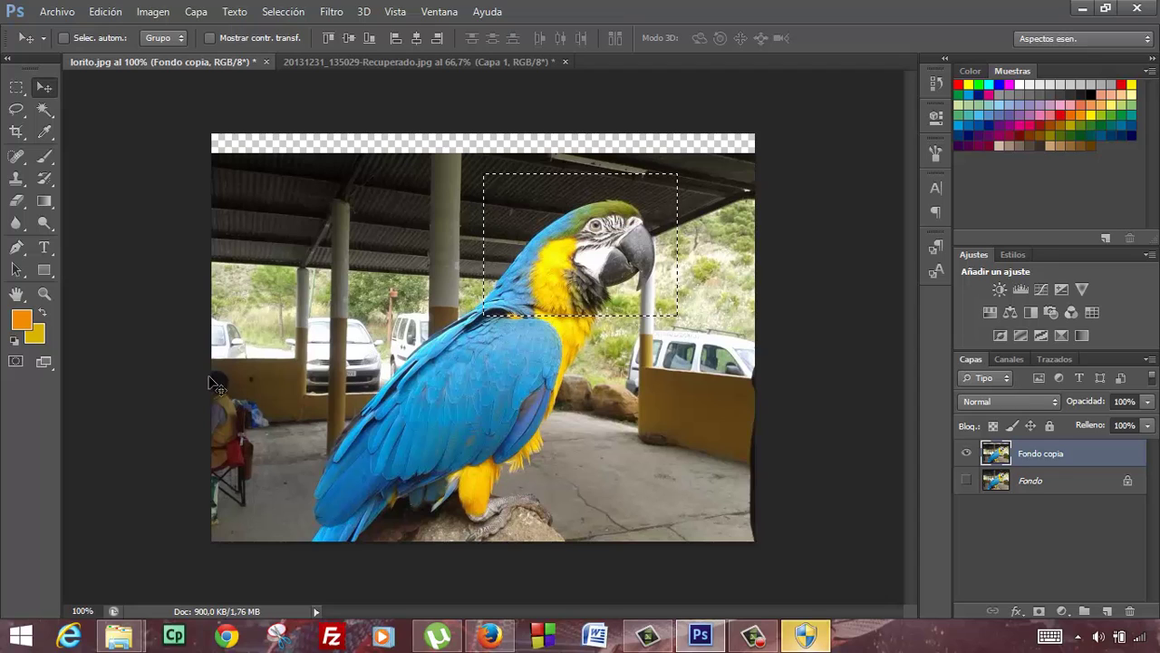
left_click(16, 87)
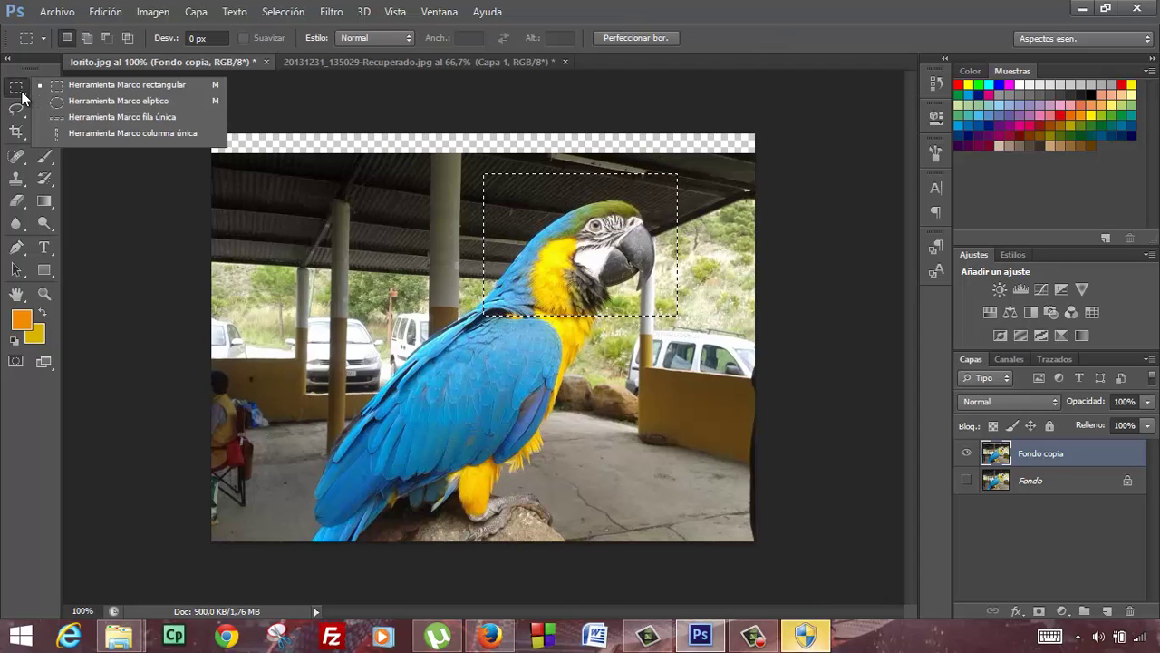
- Circle the parrot's head with an elliptical selection and drag the cut-out to the lower right
left_click(74, 105)
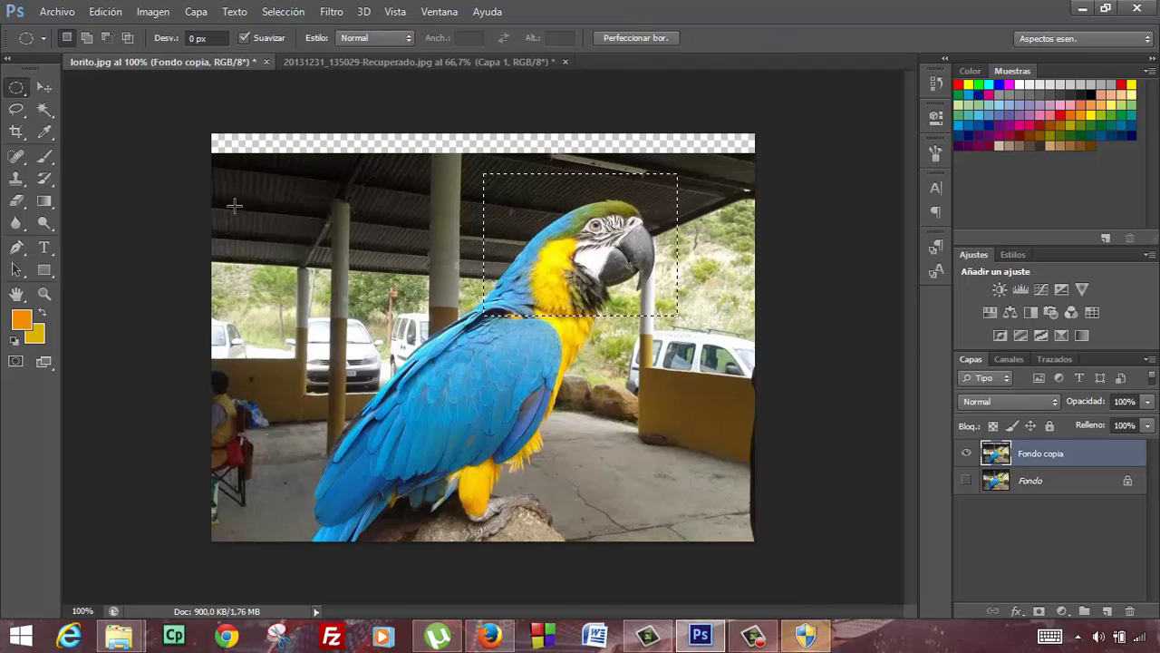
left_click(295, 241)
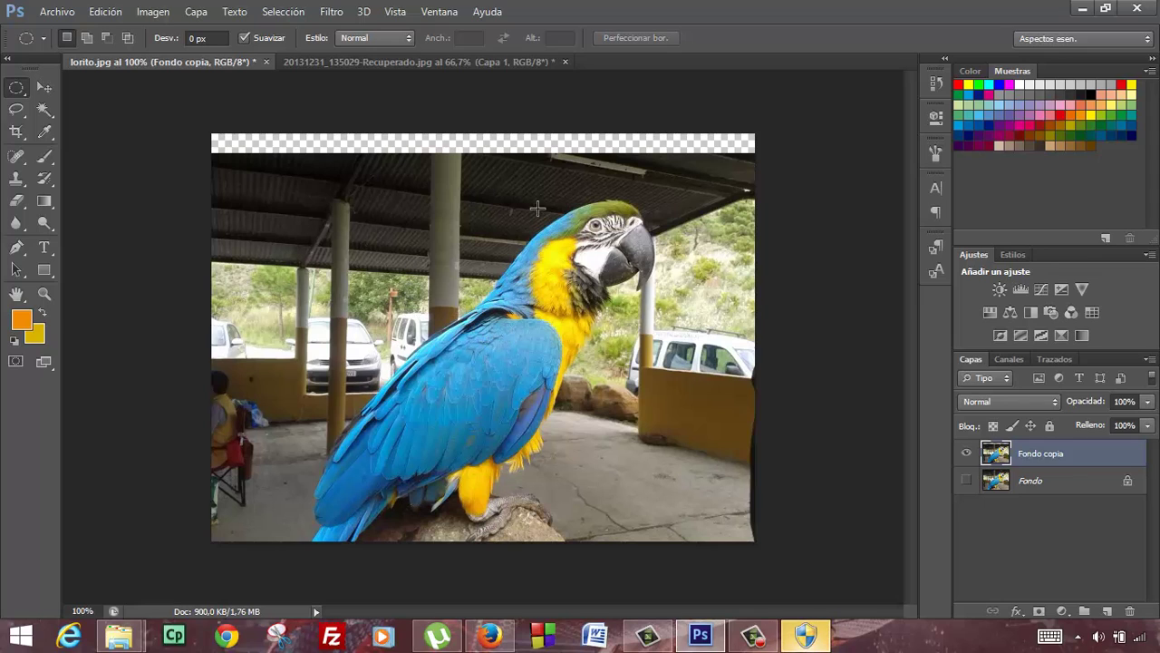
left_click_drag(512, 180, 683, 328)
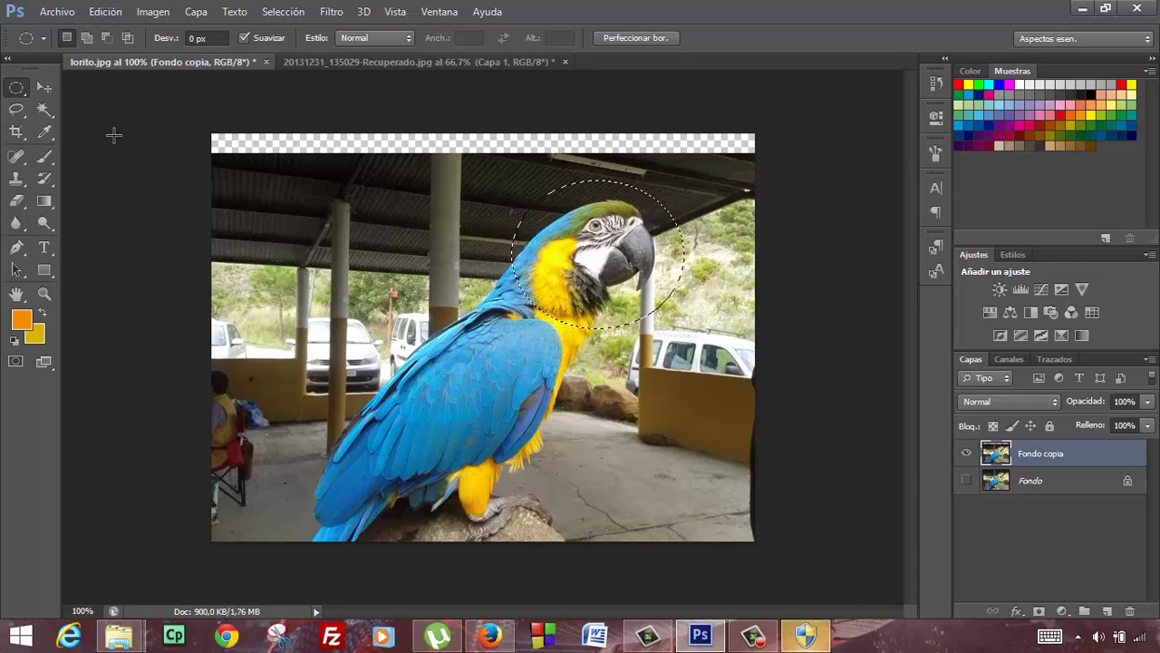
left_click(41, 90)
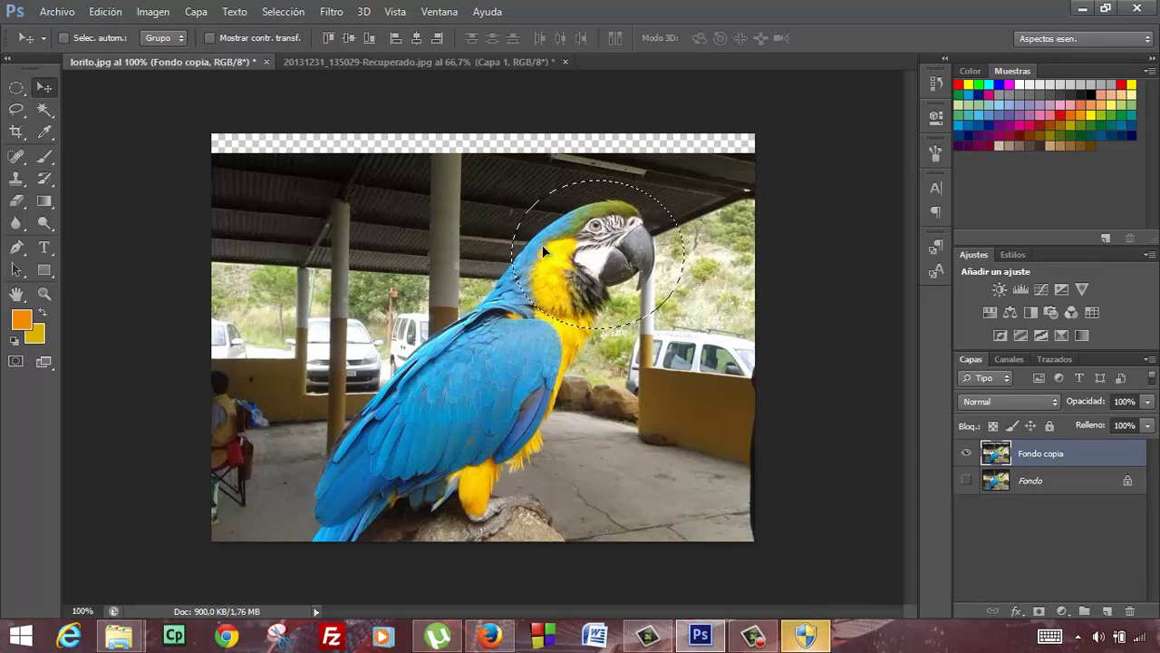
left_click_drag(541, 245, 339, 273)
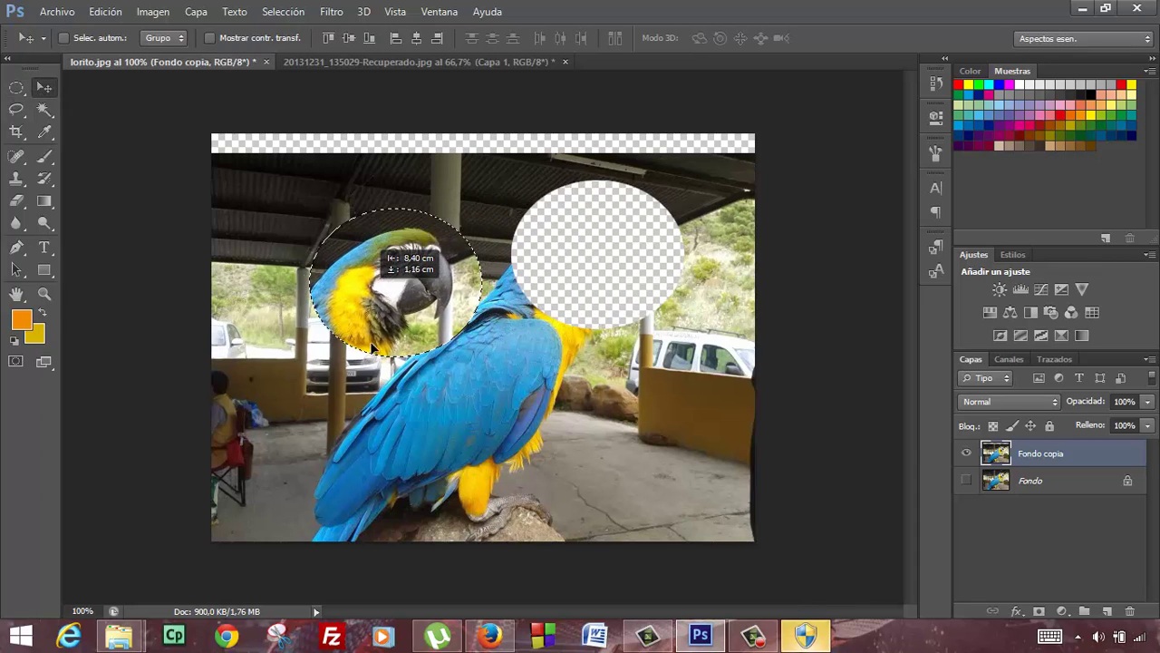
mouse_move(371, 347)
left_mouse_down()
mouse_move(364, 360)
mouse_move(498, 433)
mouse_move(647, 447)
mouse_move(611, 448)
left_mouse_up()
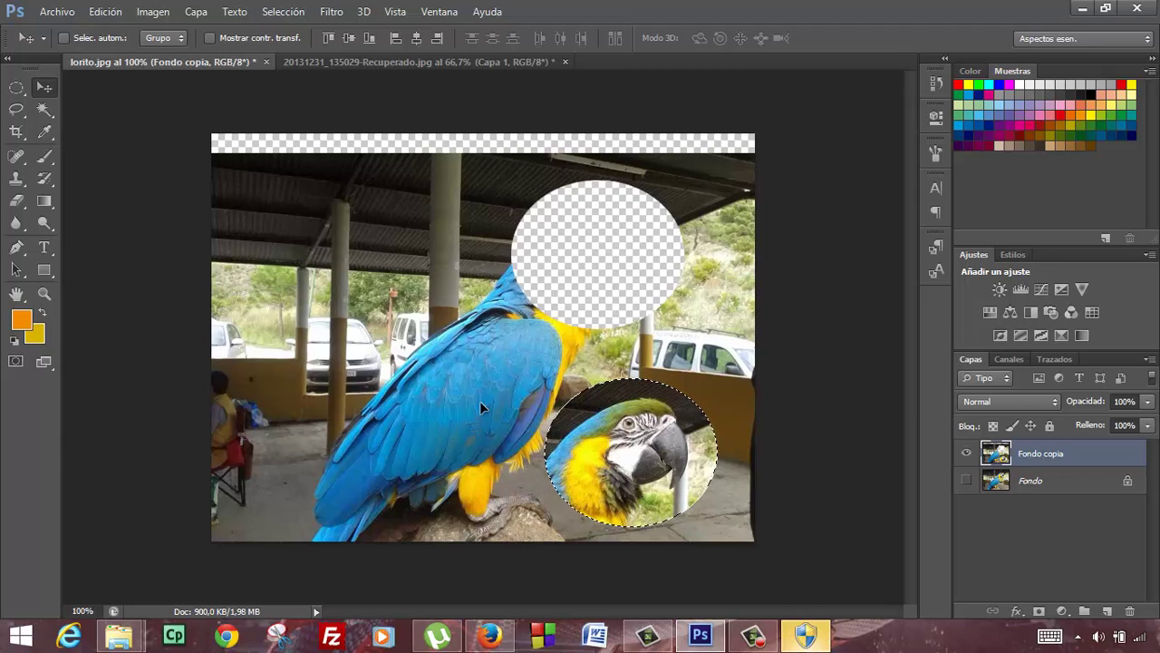
- Step backward with Ctrl+Alt+Z until the photo is intact and unshifted
left_click(18, 90)
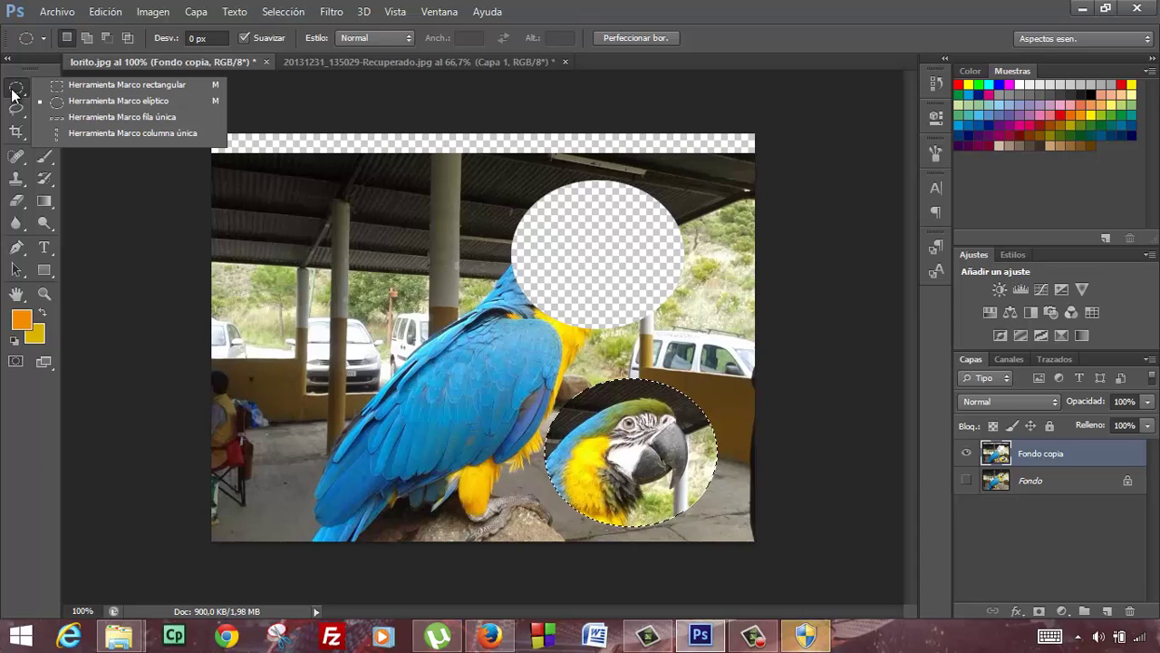
left_click(12, 92)
left_click(115, 13)
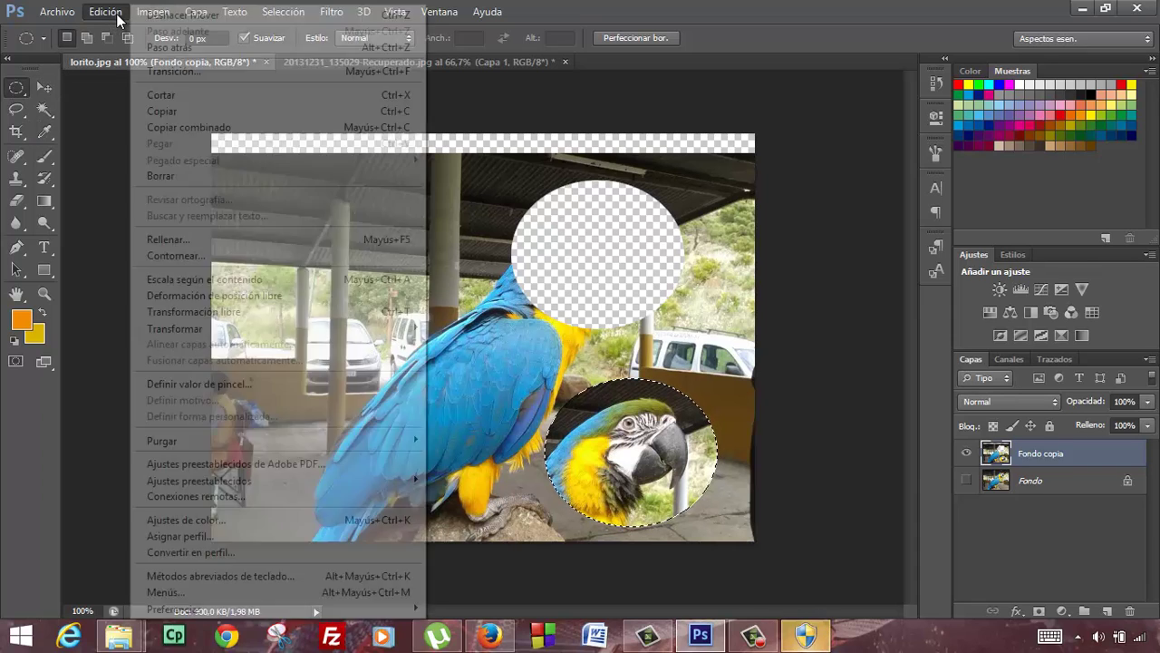
left_click(115, 14)
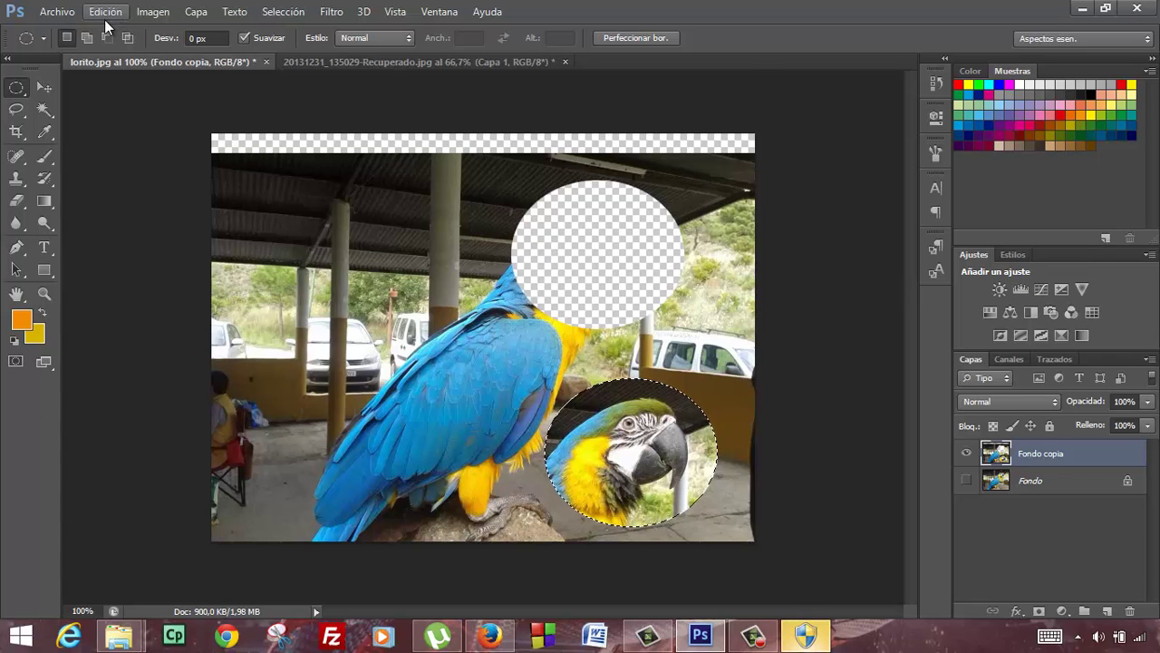
key("ctrl+alt+z")
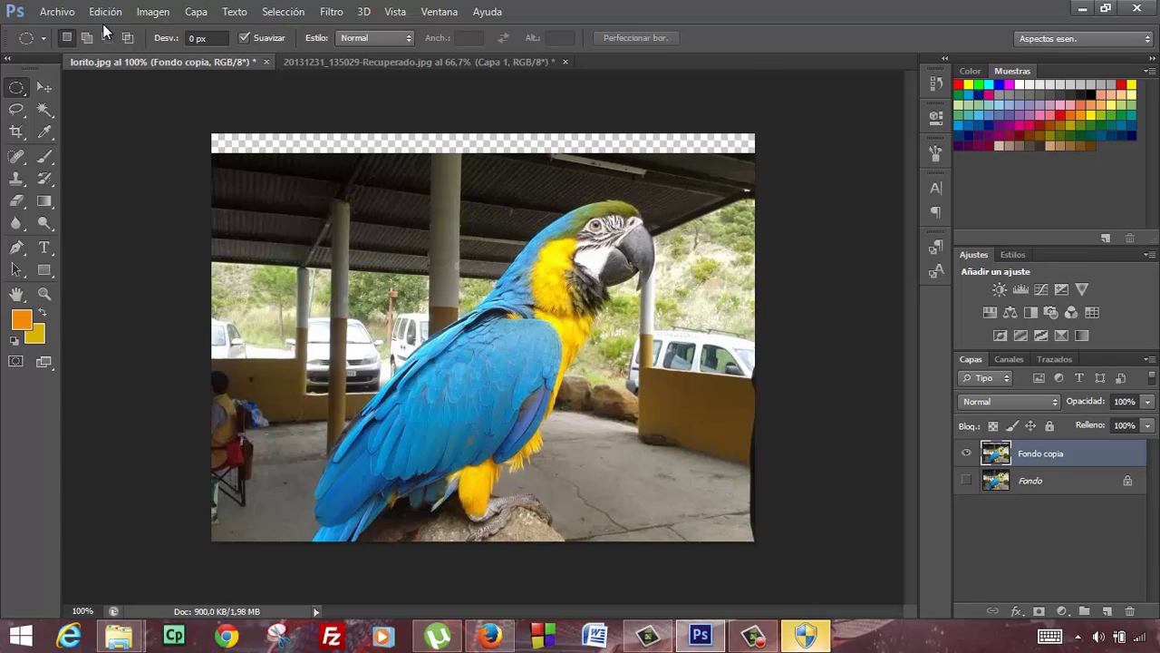
key("ctrl+alt+z")
key("ctrl+alt+z")
key("ctrl+alt+z")
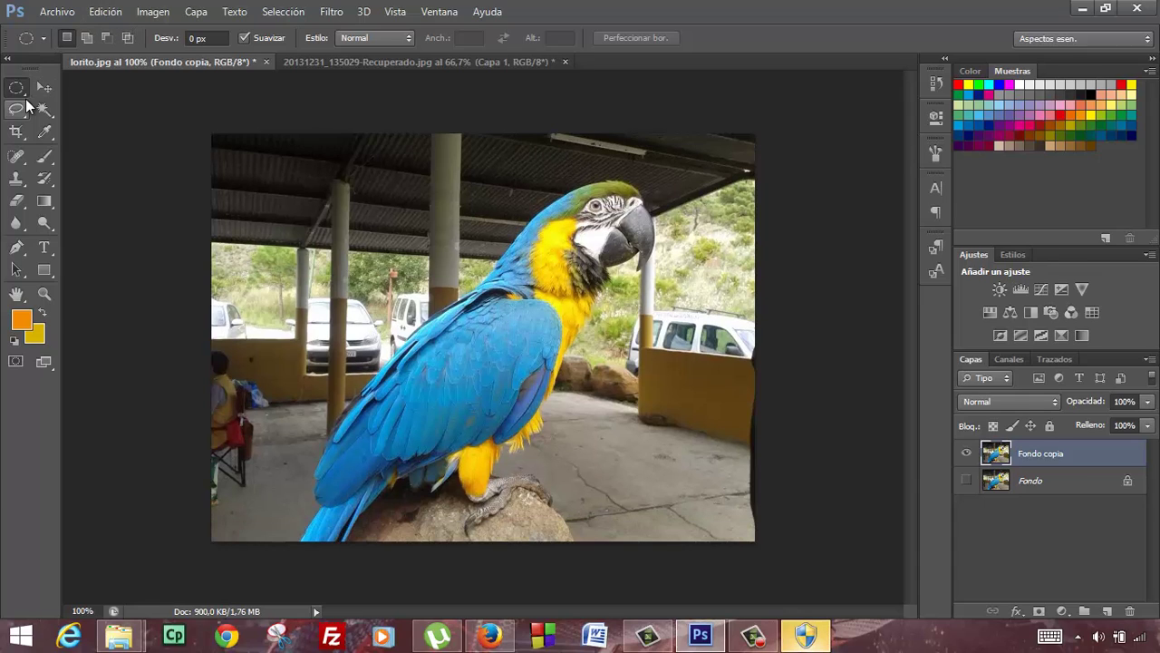
- Trace a freehand lasso selection around the parrot and its rock
left_click(22, 110)
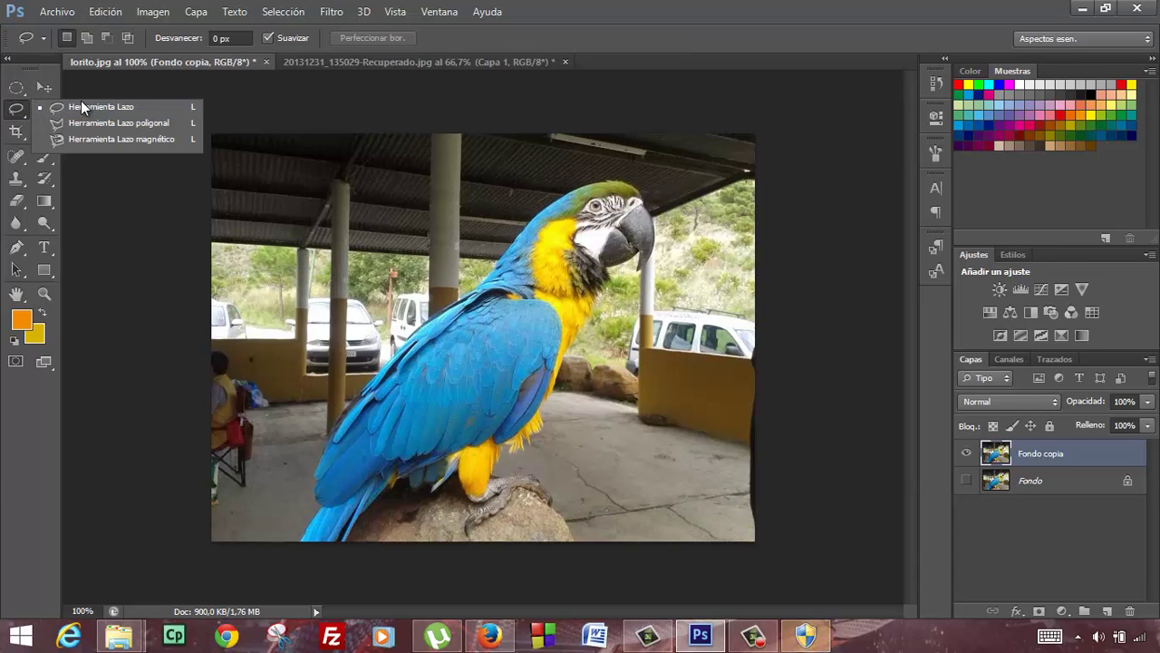
left_click(83, 109)
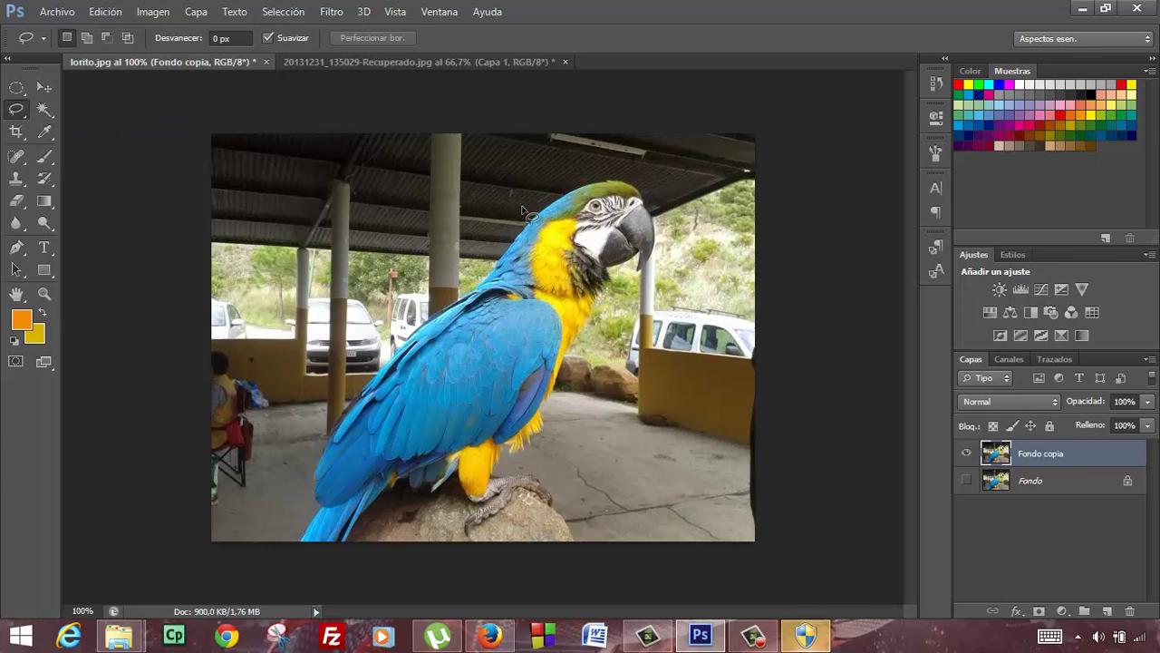
left_click_drag(513, 226, 311, 422)
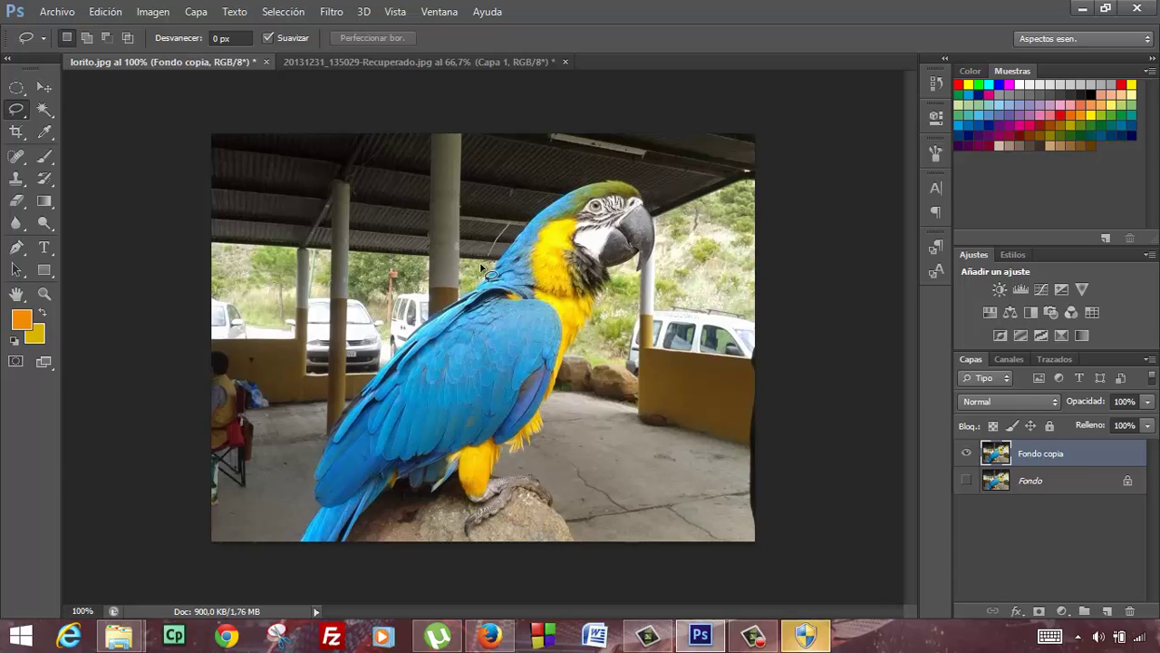
left_click_drag(285, 527, 367, 536)
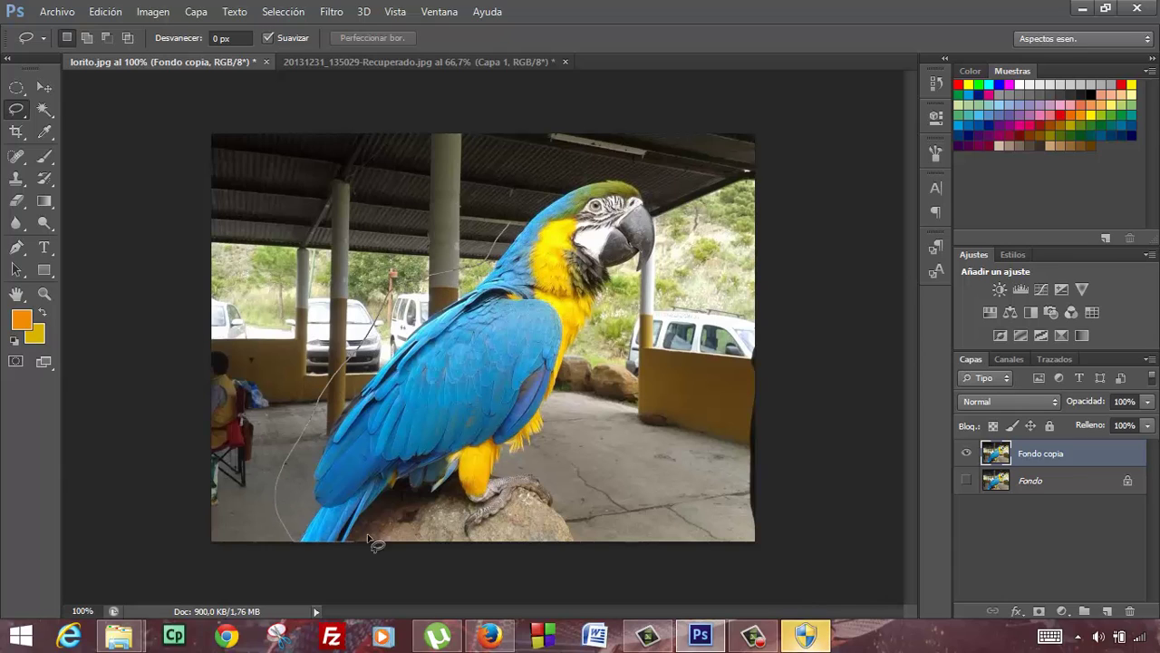
mouse_move(444, 528)
left_mouse_down()
mouse_move(512, 527)
mouse_move(589, 498)
mouse_move(584, 401)
mouse_move(613, 311)
mouse_move(677, 217)
mouse_move(585, 178)
mouse_move(517, 230)
mouse_move(501, 224)
mouse_move(513, 236)
left_mouse_up()
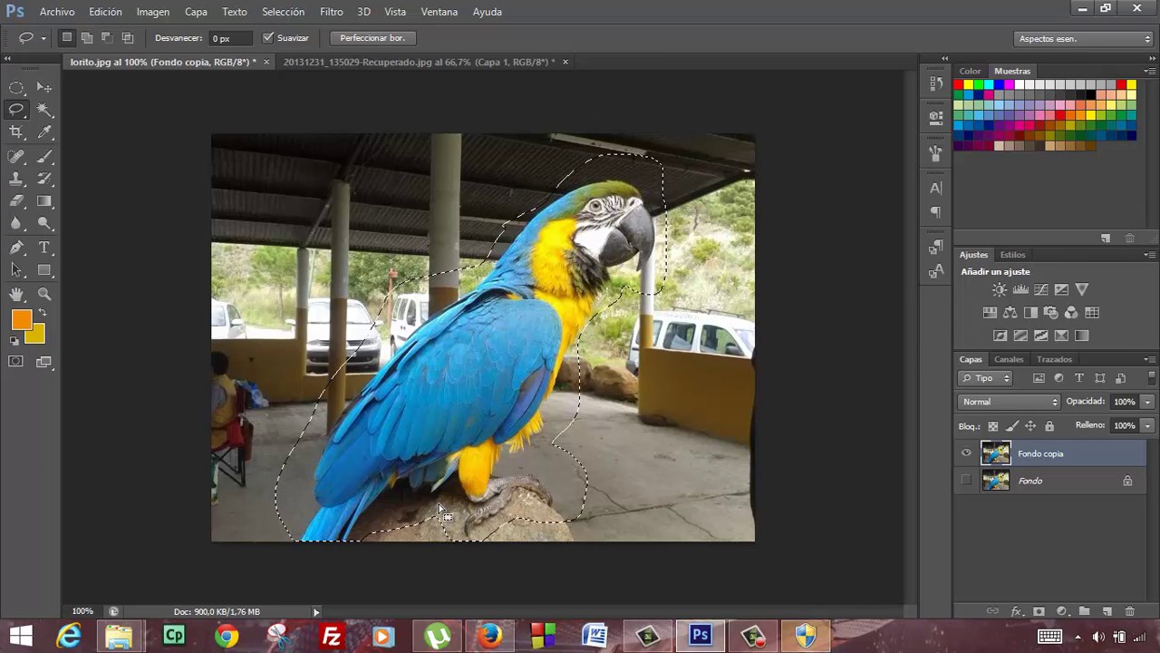
- Try moving the selected parrot to the left, then undo the move
left_click(43, 87)
mouse_move(567, 222)
left_mouse_down()
mouse_move(415, 220)
mouse_move(485, 189)
left_mouse_up()
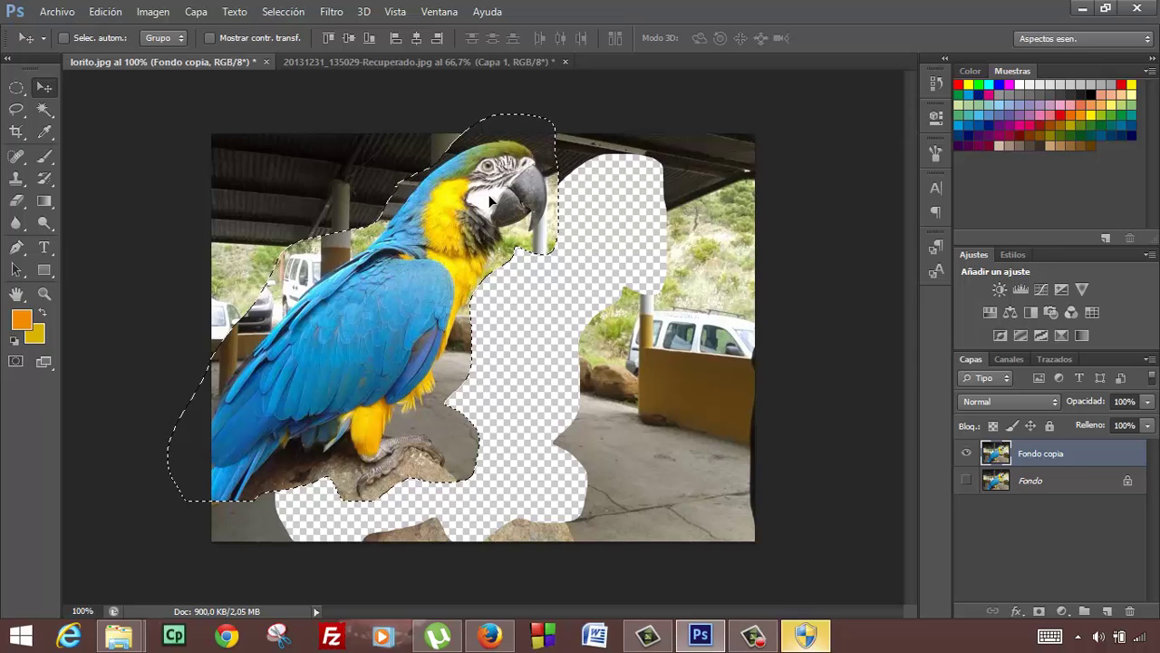
key("ctrl+z")
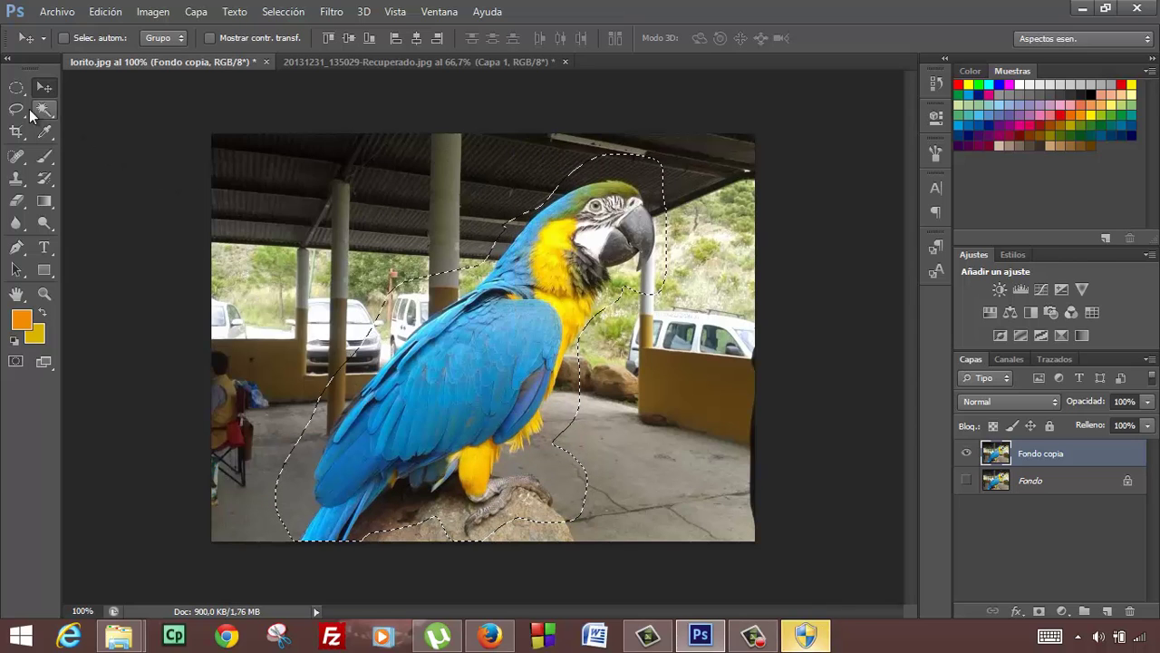
left_click(17, 111)
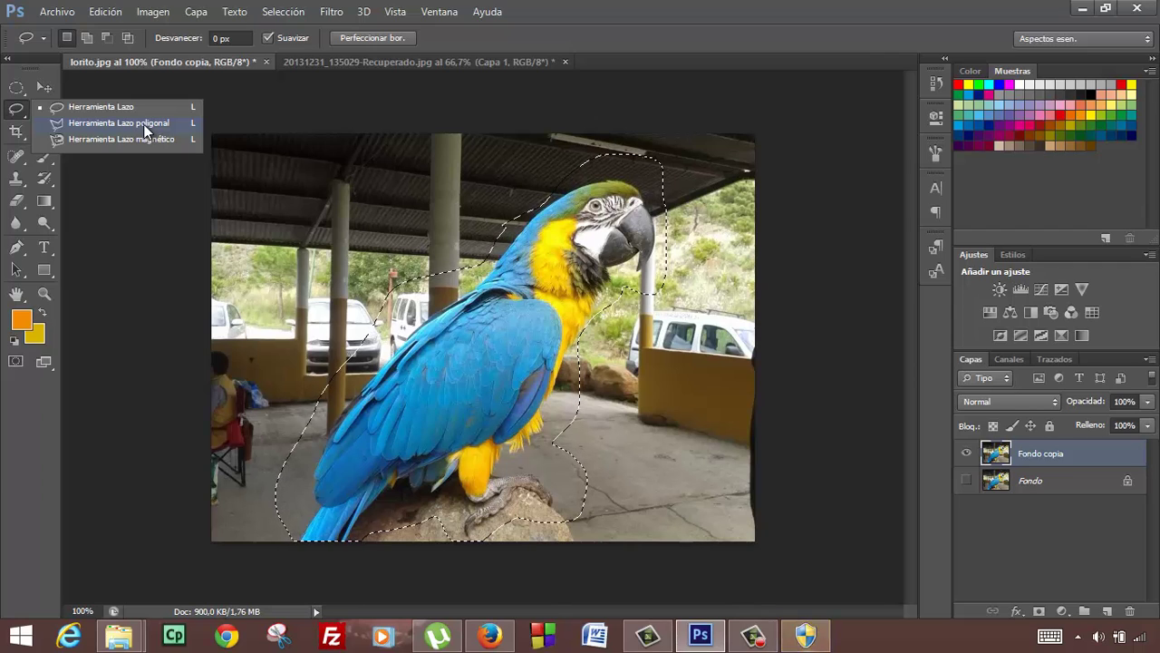
- Switch to the Polygonal Lasso, cancel the stray outline, and clear the old parrot selection
left_click(145, 130)
left_click(278, 182)
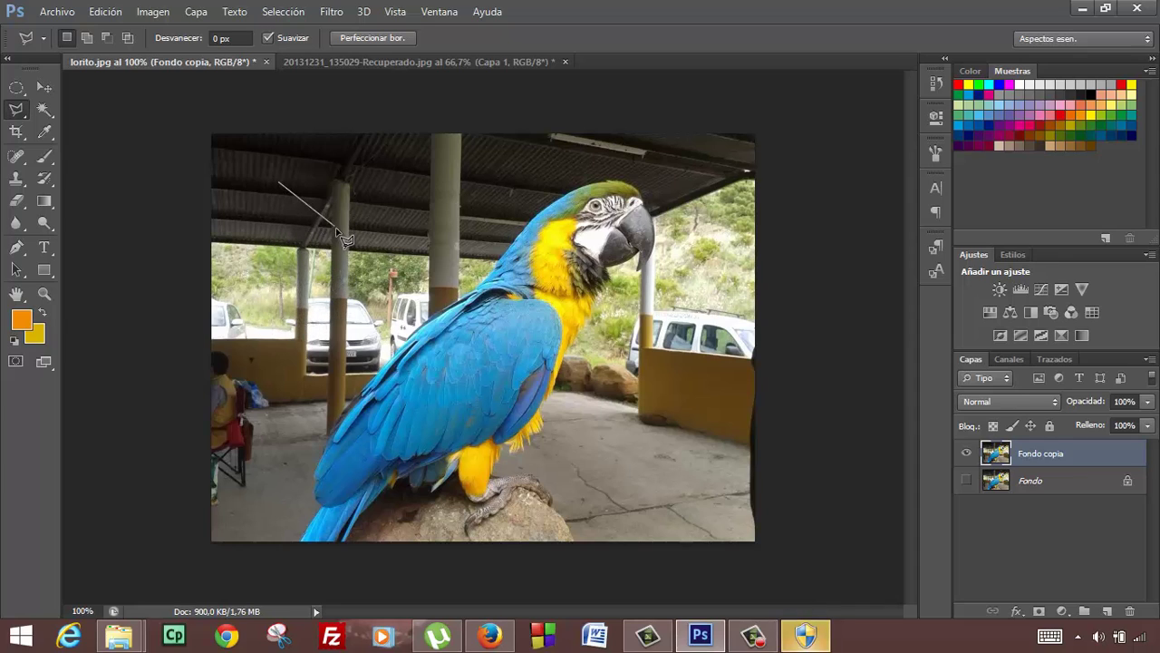
key("Escape")
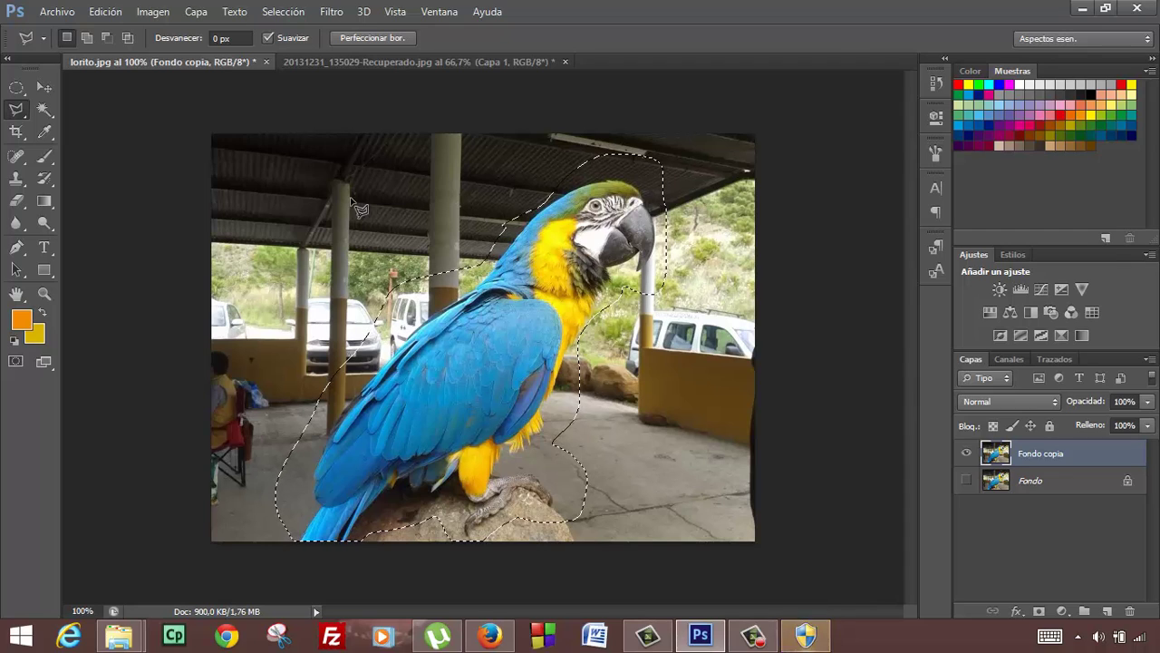
key("ctrl+d")
- Close a polygon selection tracing the parrot's neck and head
left_click(415, 216)
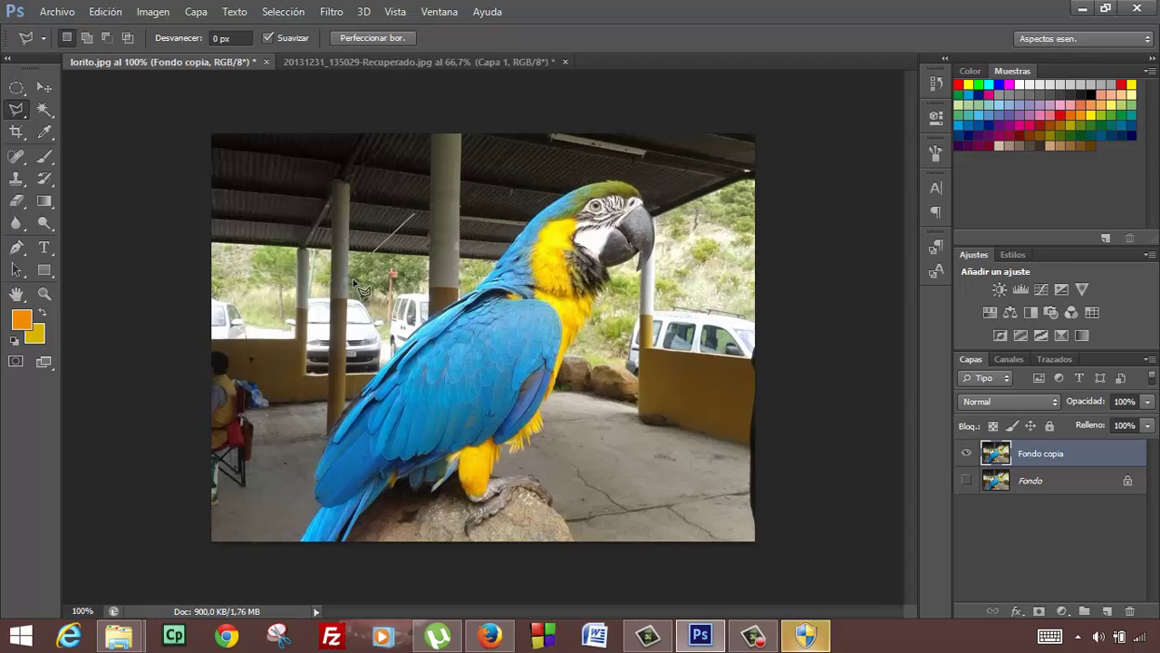
left_click(444, 211)
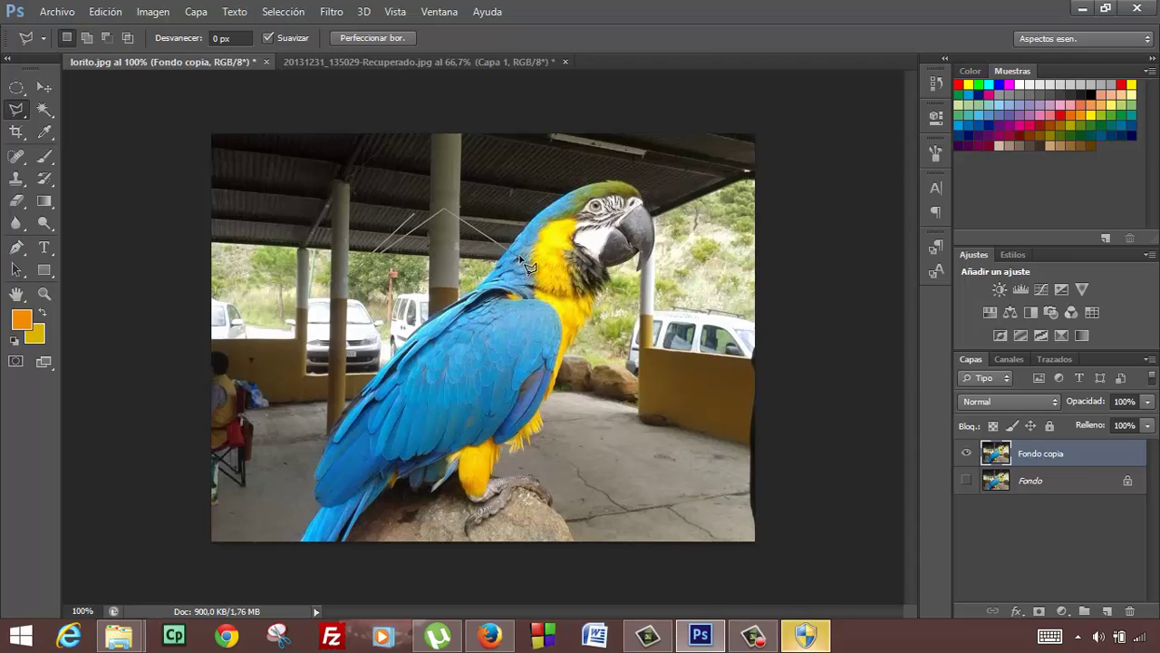
left_click(522, 257)
left_click(527, 170)
left_click(625, 181)
left_click(630, 152)
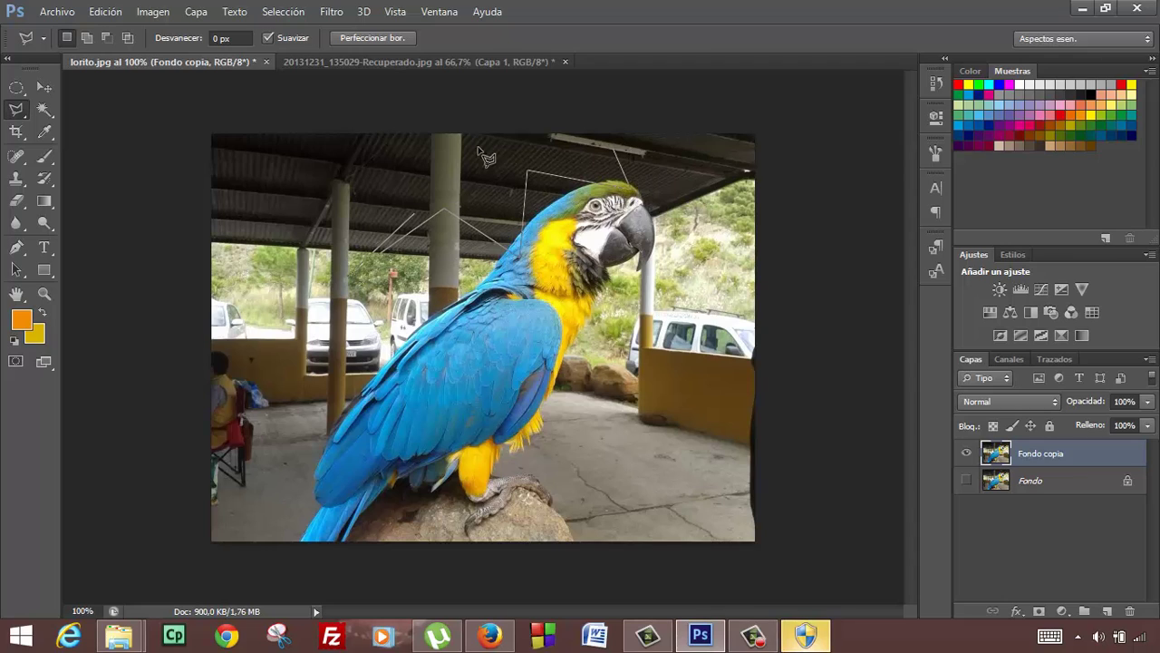
left_click(444, 154)
double_click(422, 224)
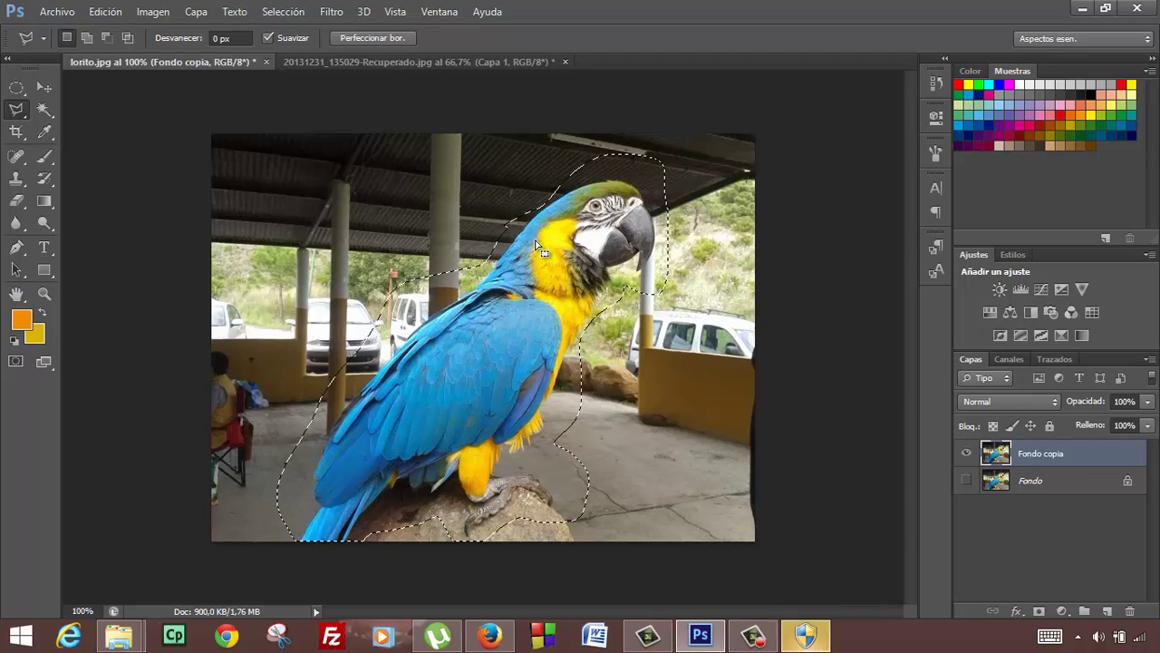
- Start another polygon beside the beak, then cancel it with Ctrl+Z
left_click(519, 202)
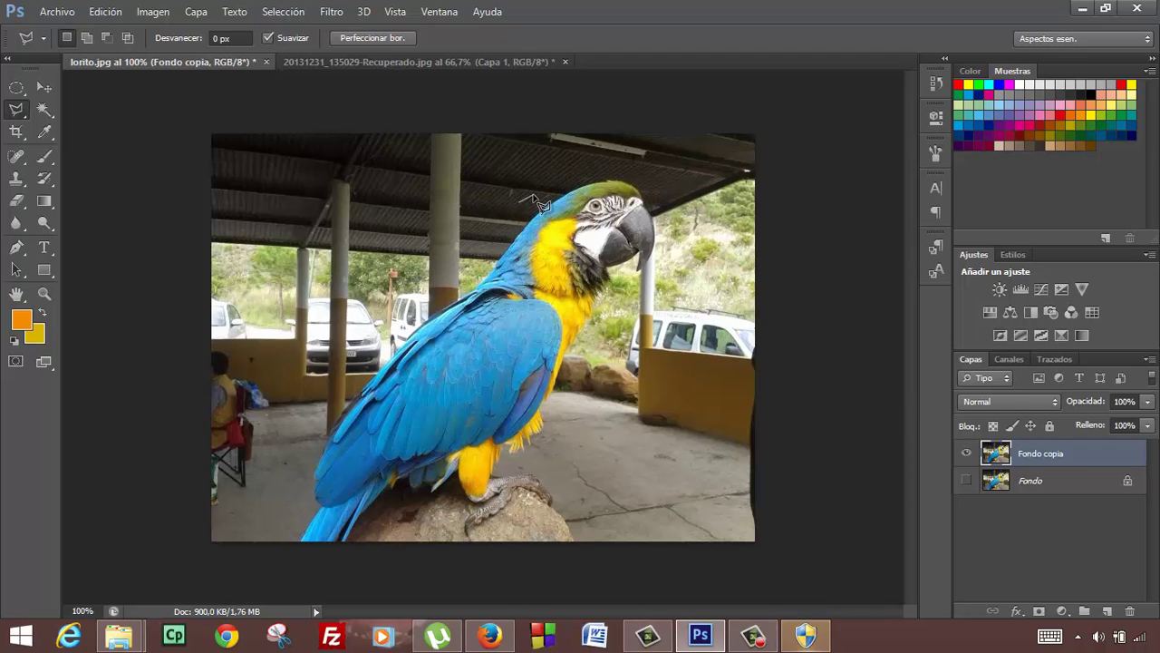
left_click(536, 193)
left_click(524, 227)
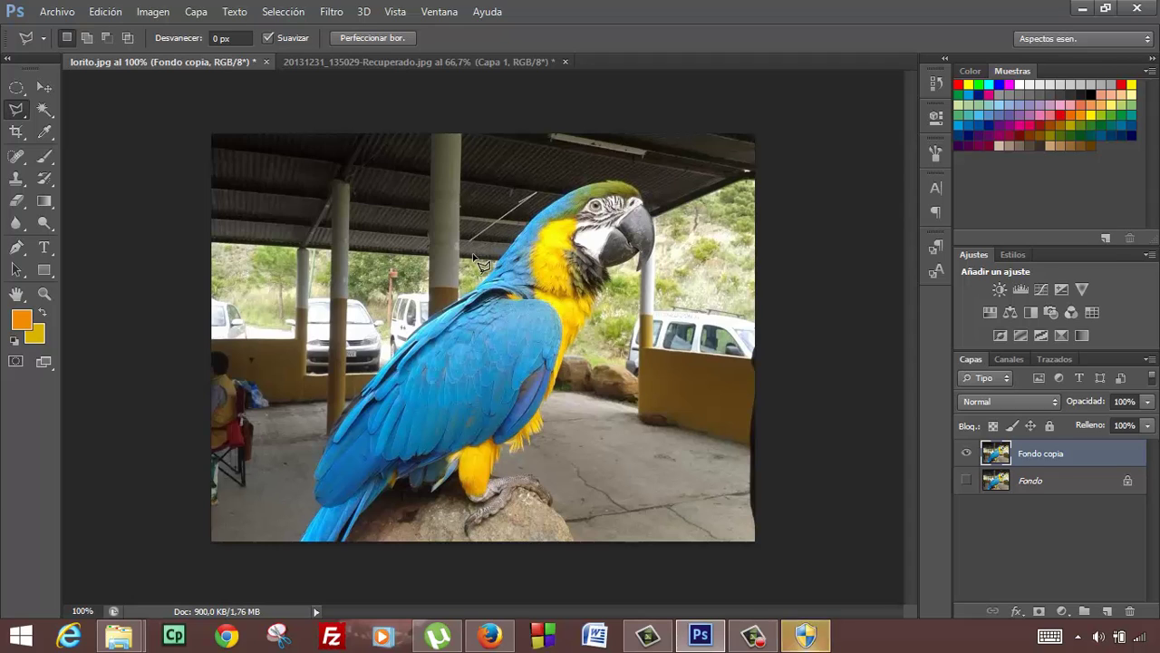
key("ctrl+z")
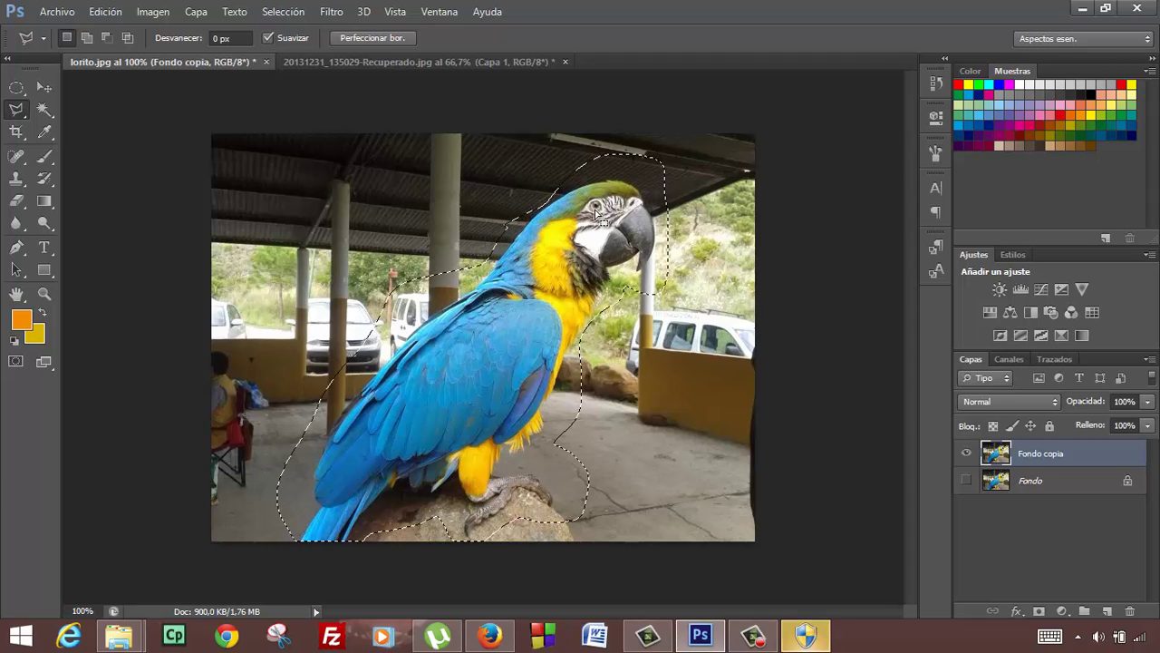
- Draw a new polygon enclosing the whole head, from the roof above down to the neck
left_click(569, 154)
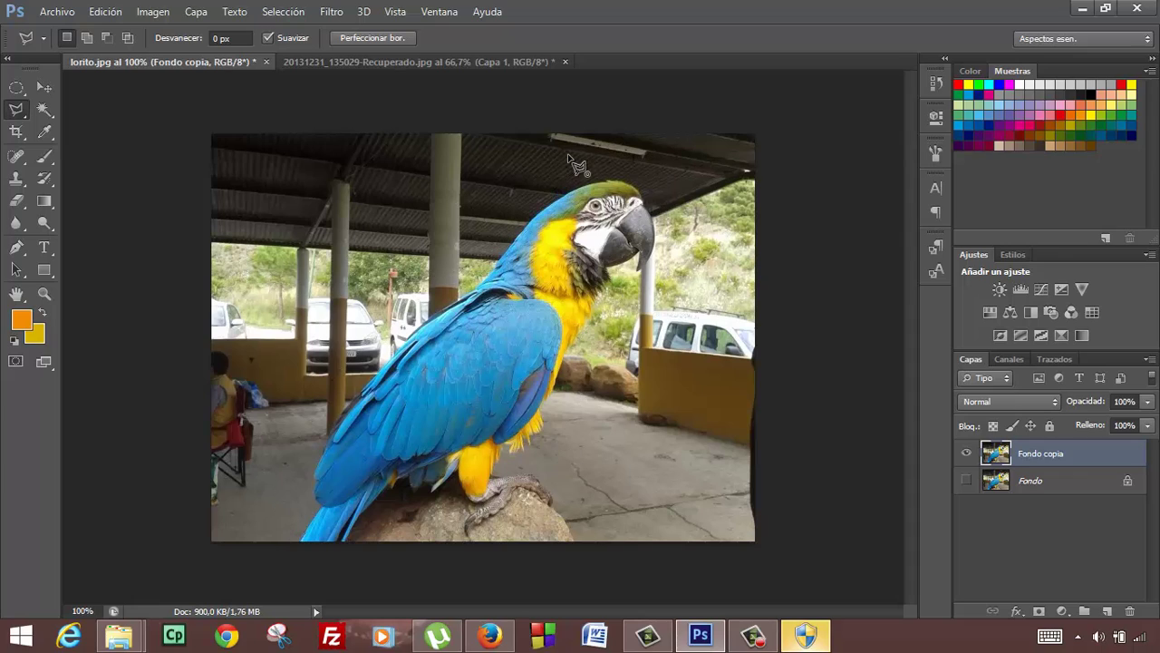
left_click(690, 194)
left_click(684, 292)
left_click(590, 308)
left_click(485, 255)
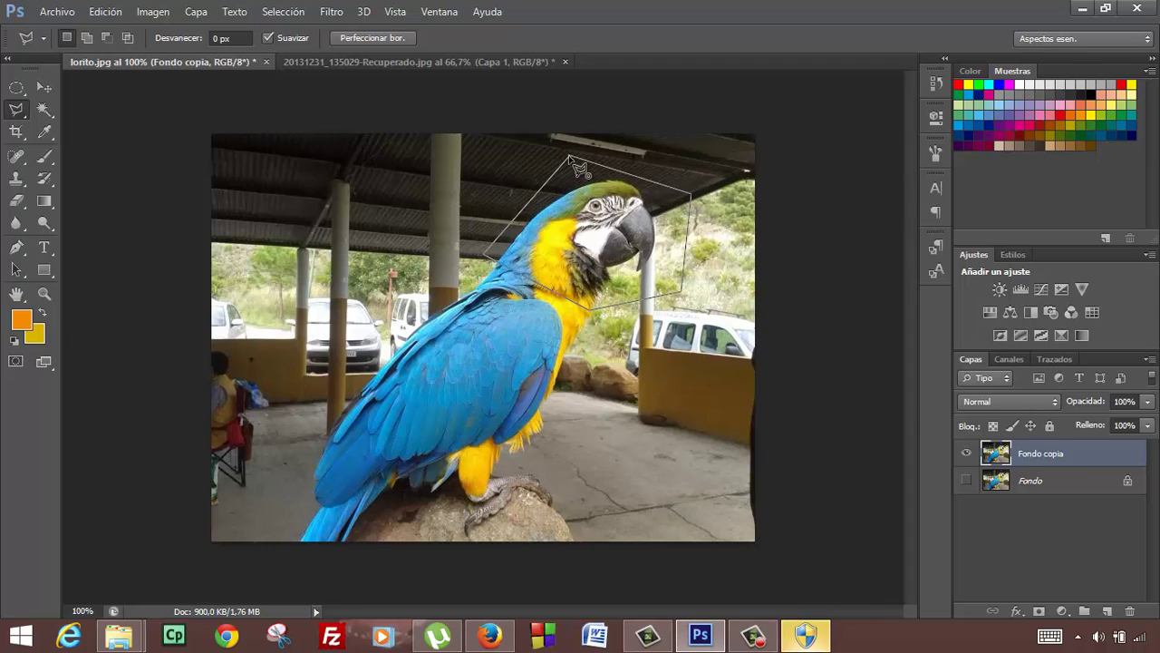
left_click(570, 158)
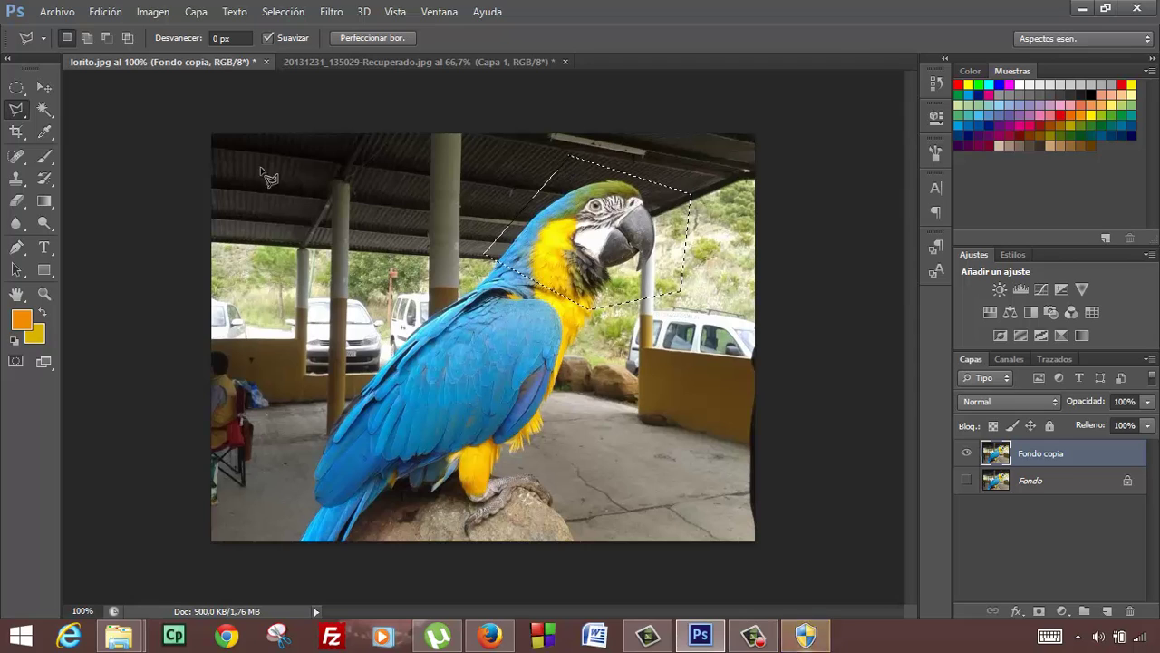
left_click(46, 88)
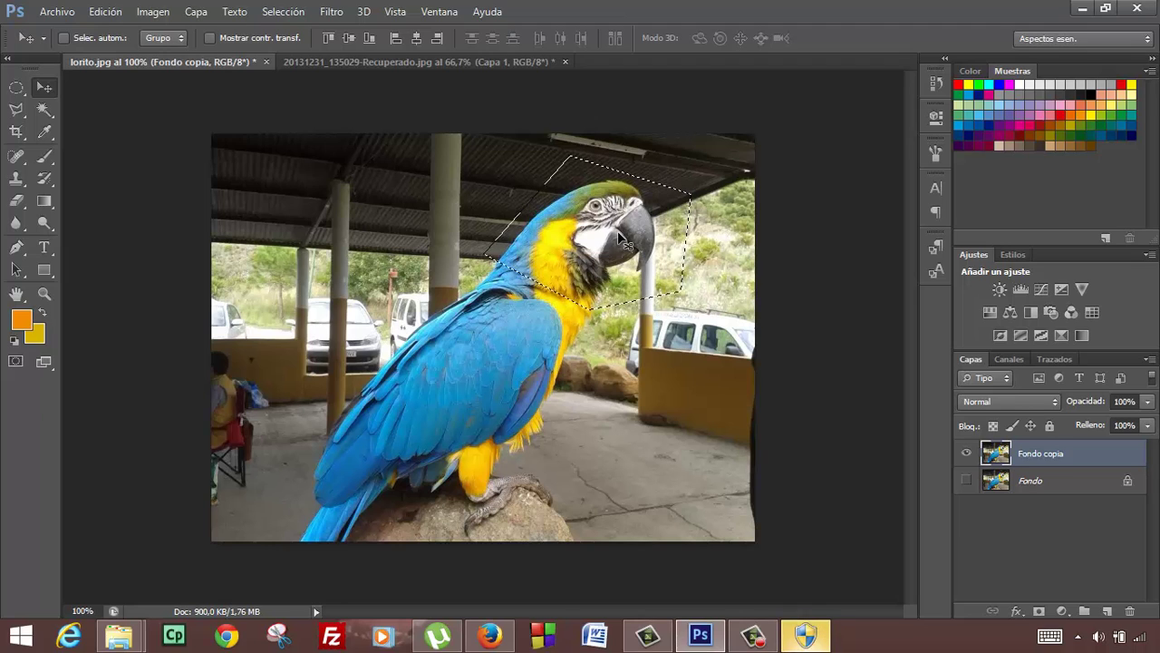
left_click_drag(619, 237, 354, 254)
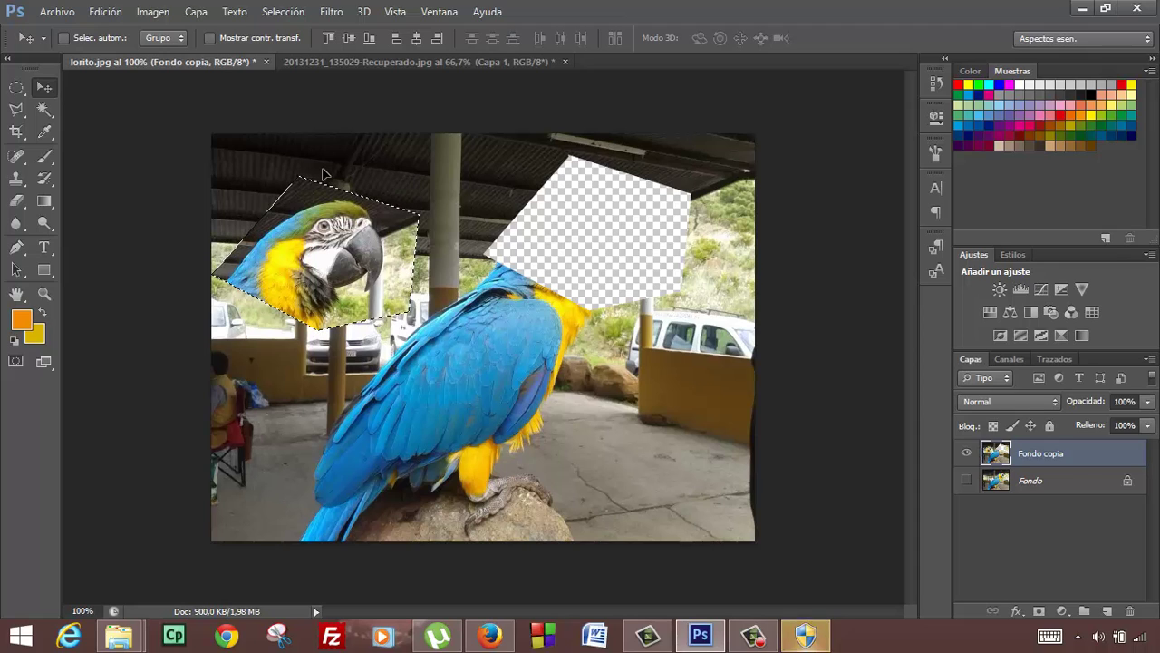
key("ctrl+z")
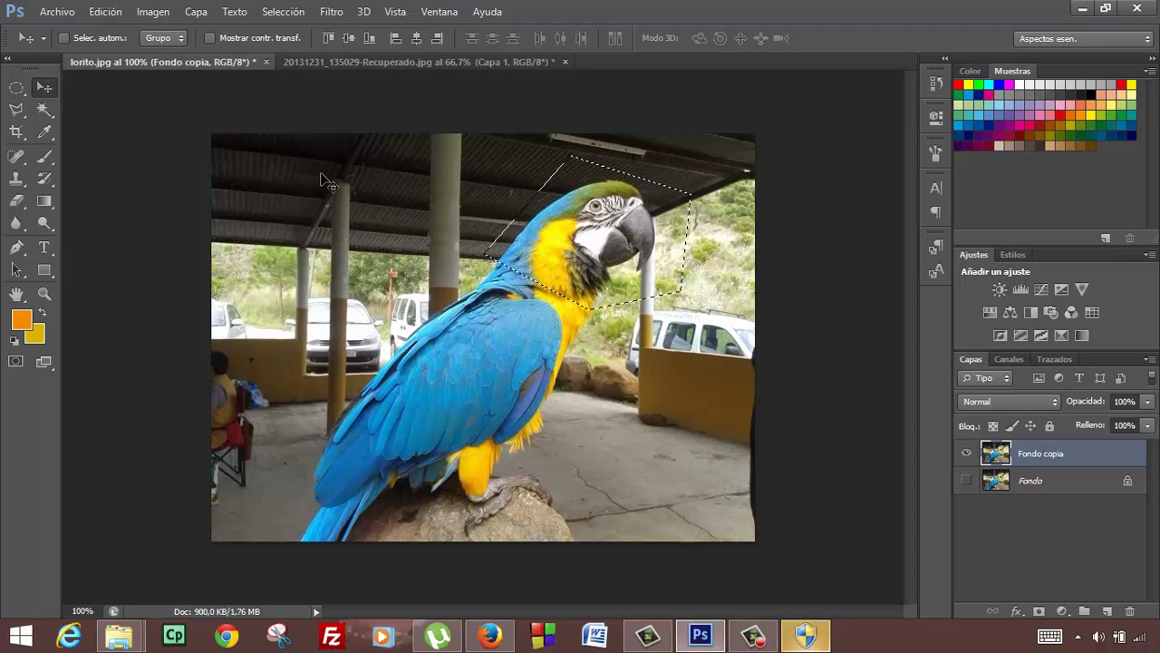
- Choose the Magnetic Lasso and trace along the parrot's back edge, discarding false starts
left_click(22, 112)
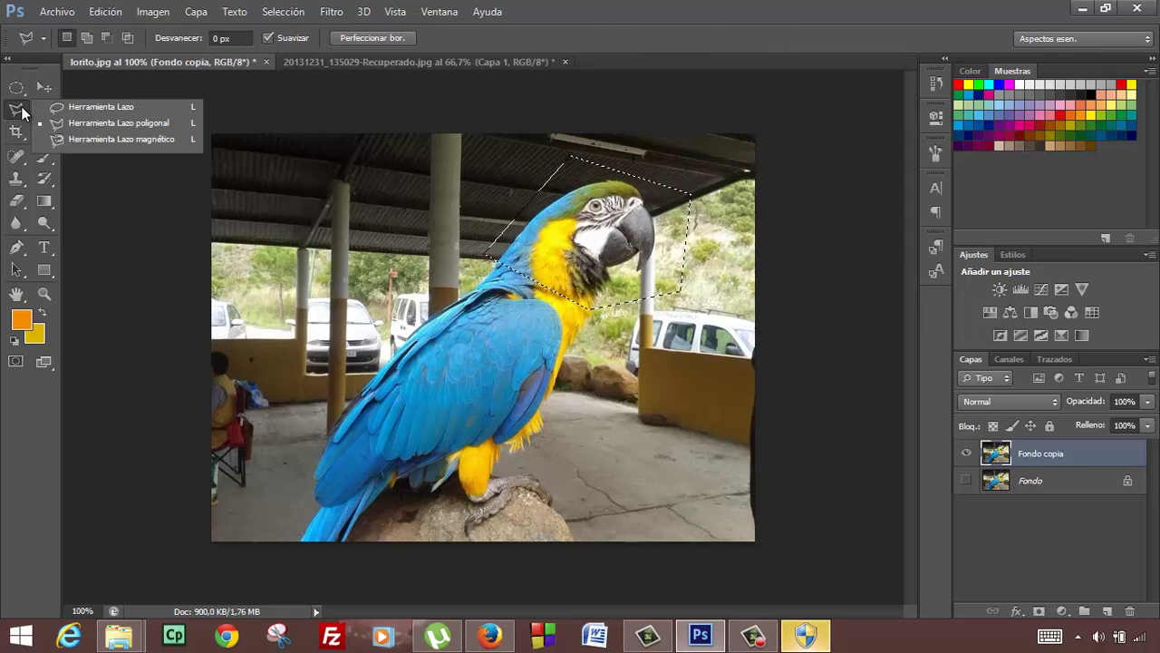
left_click(115, 140)
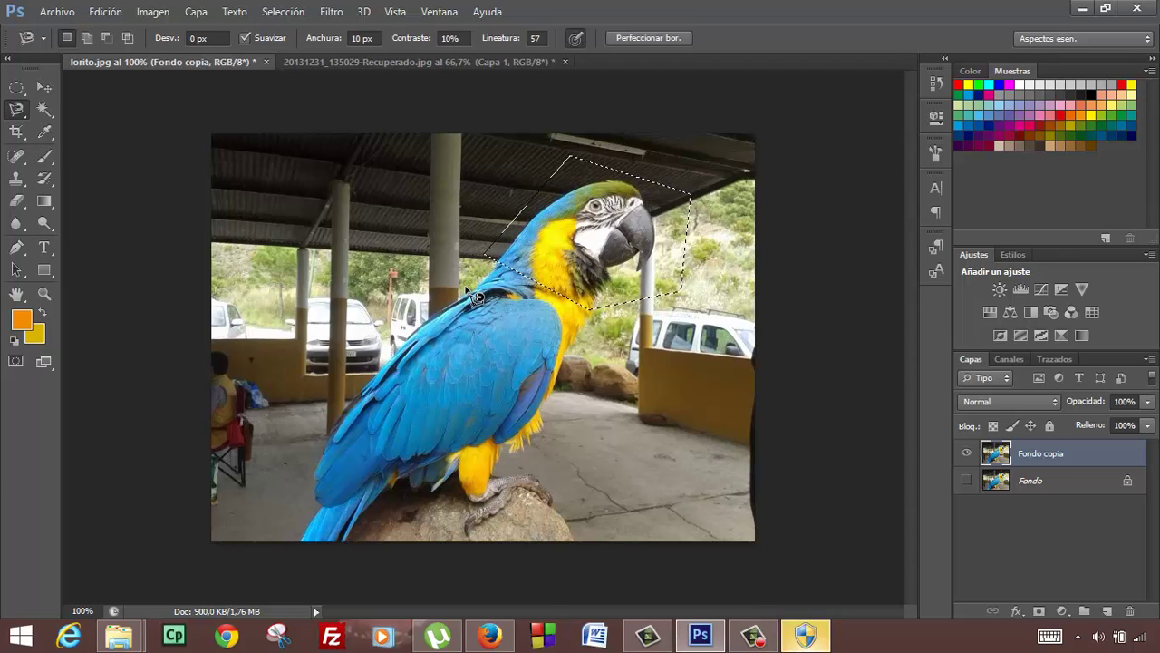
left_click(460, 252)
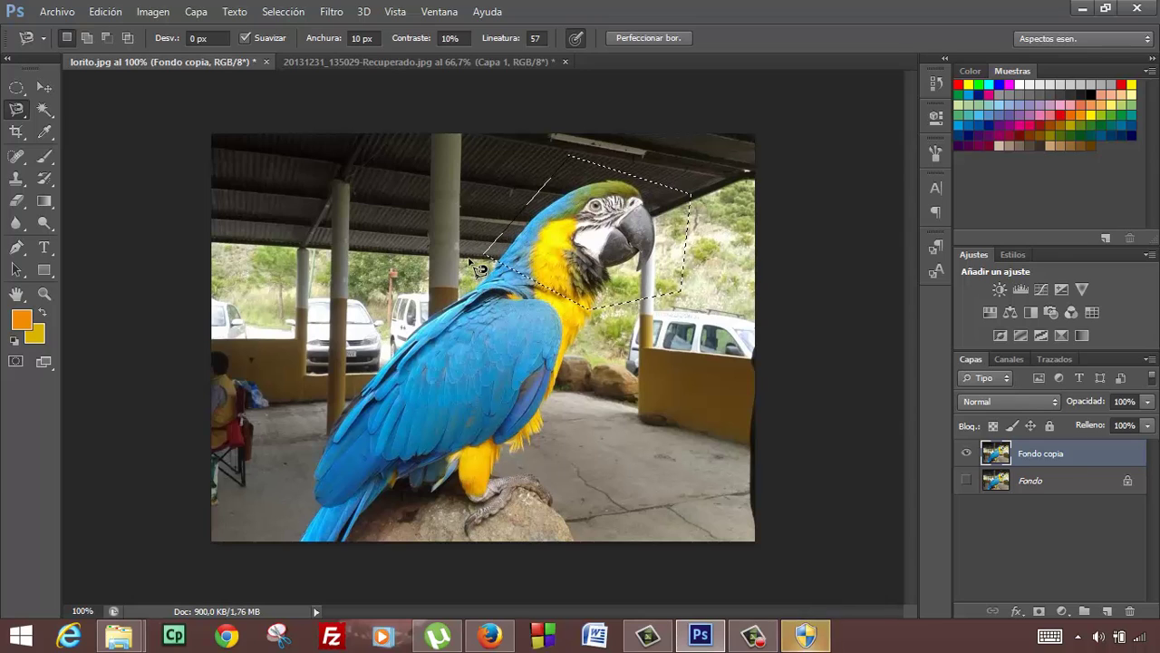
key("Escape")
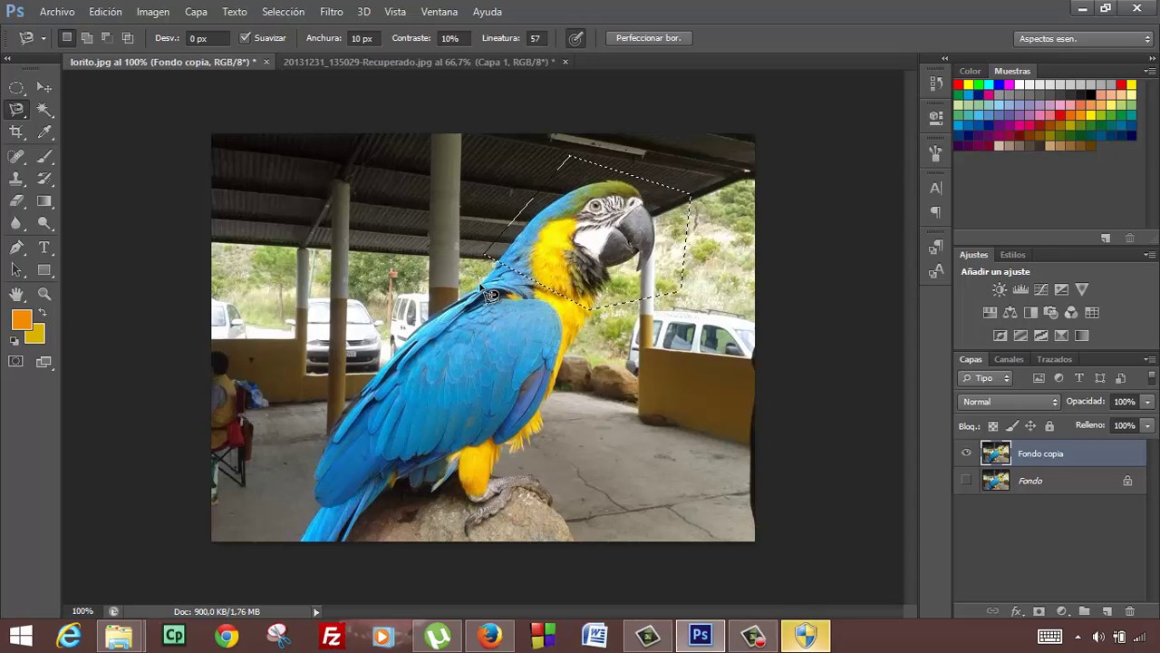
key("Escape")
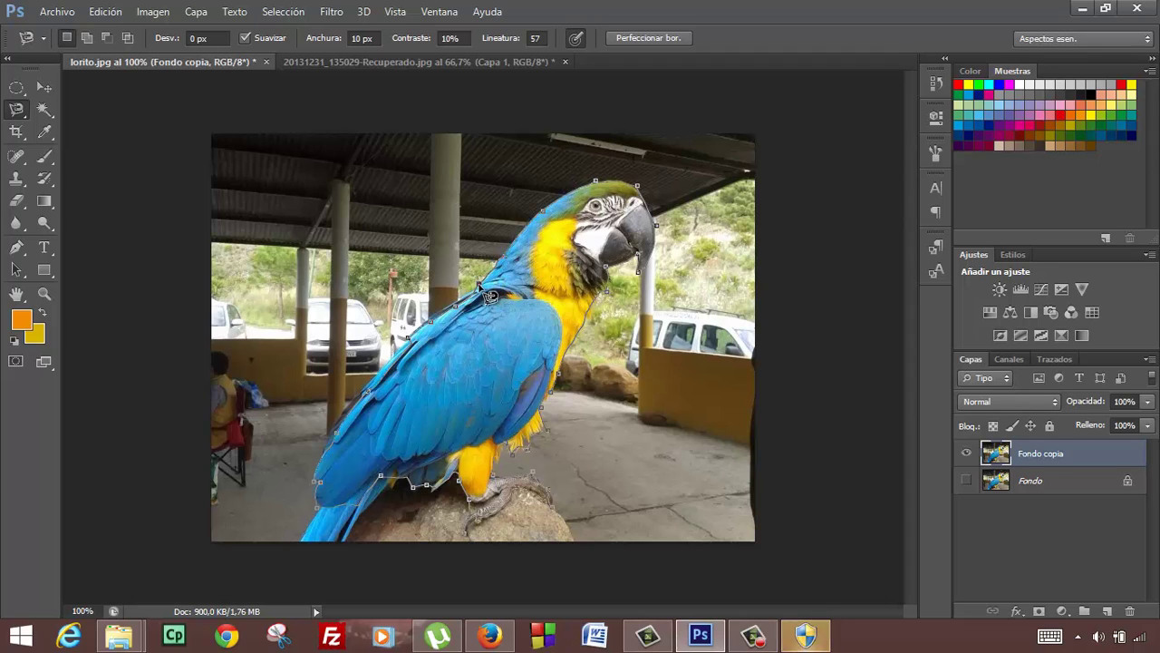
- Close the magnetic lasso outline into a complete parrot selection
left_click(489, 295)
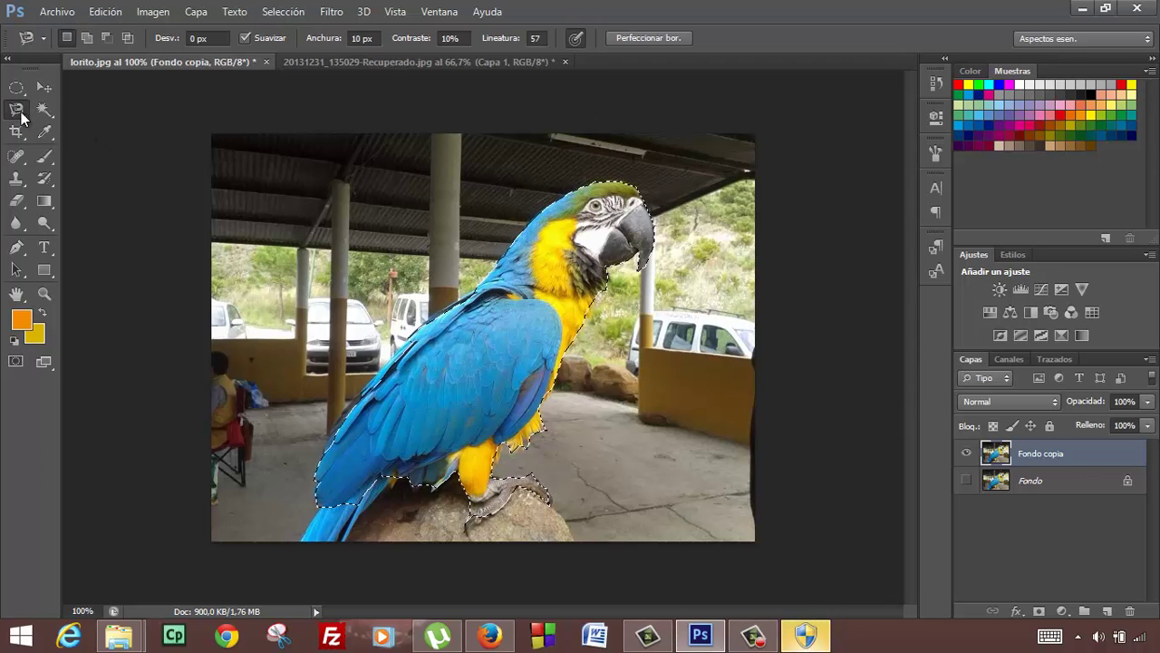
left_click(46, 109)
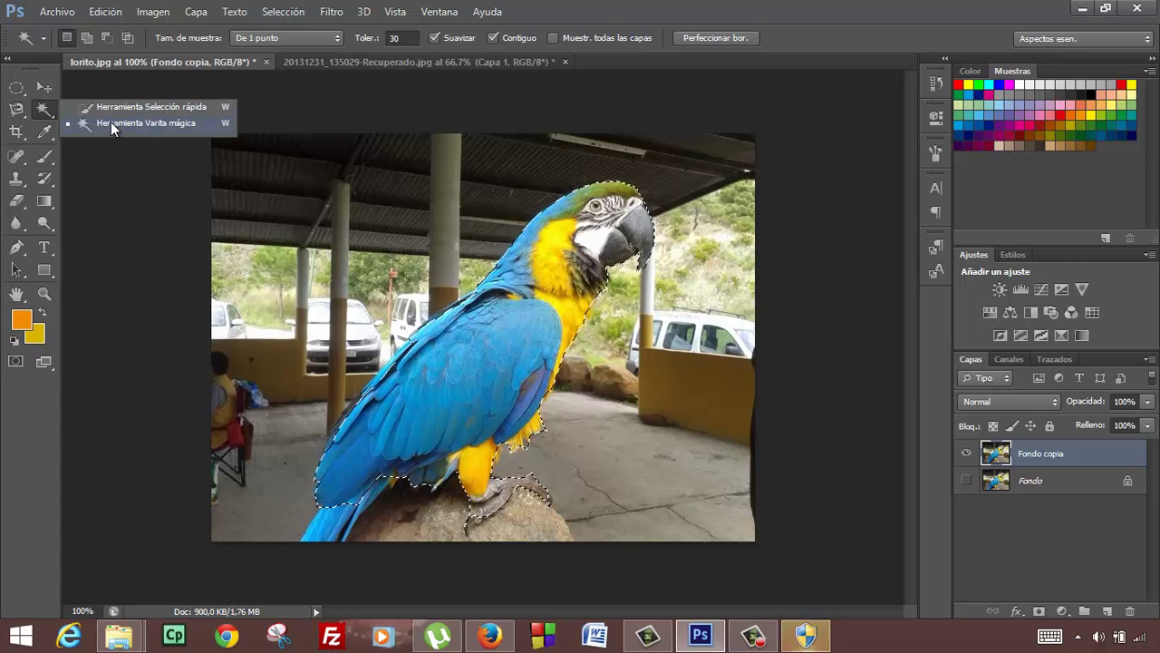
- Raise the Magic Wand tolerance from 30 to 60 and select the parrot's blue wing
left_click(111, 123)
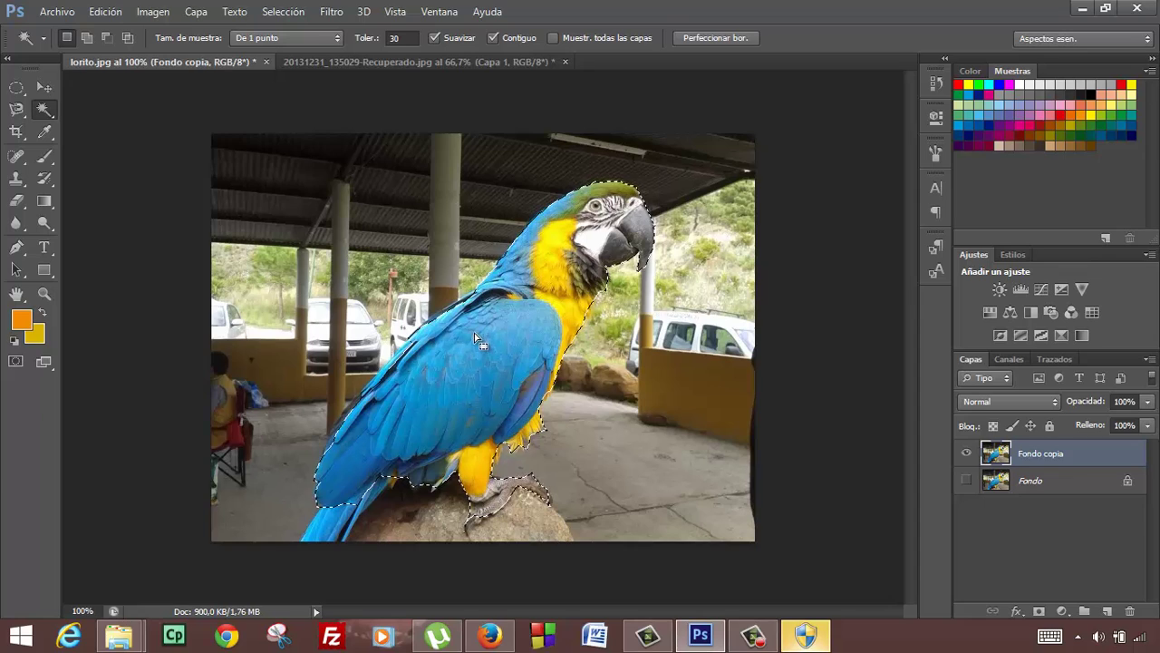
key("ctrl+d")
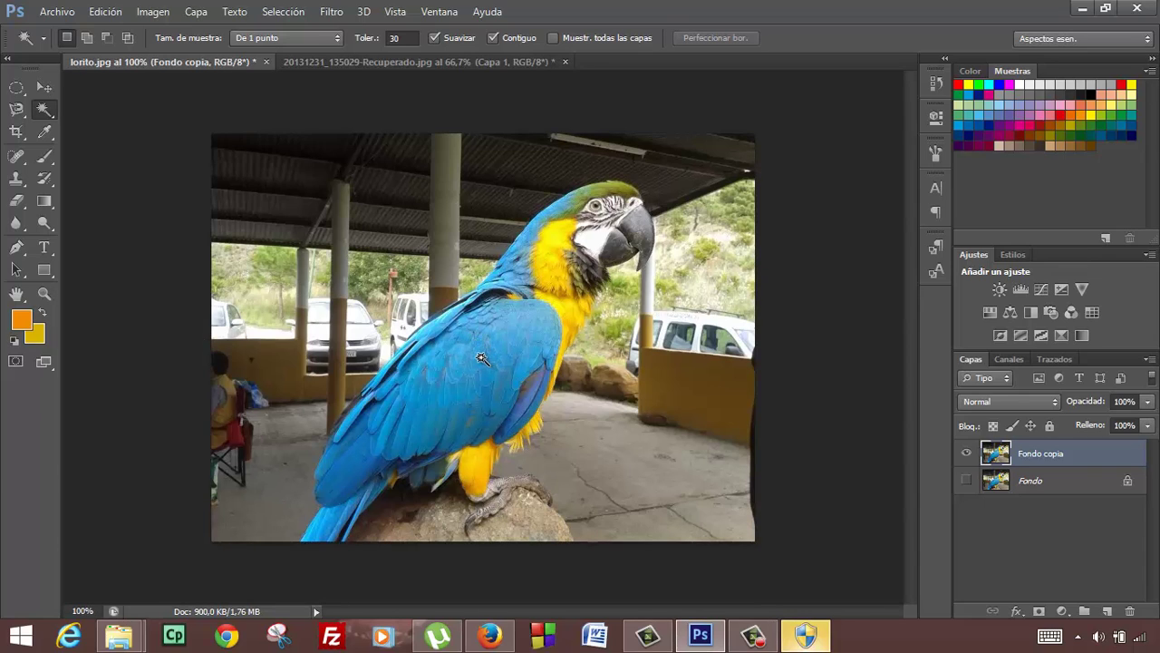
left_click(481, 359)
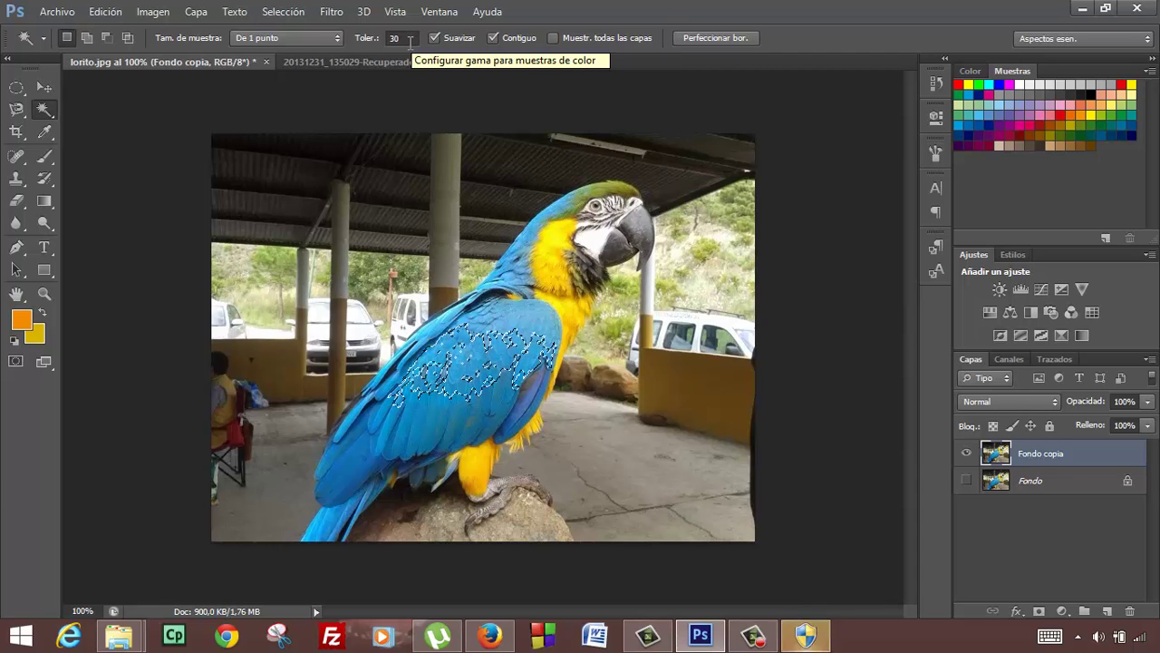
left_click(410, 40)
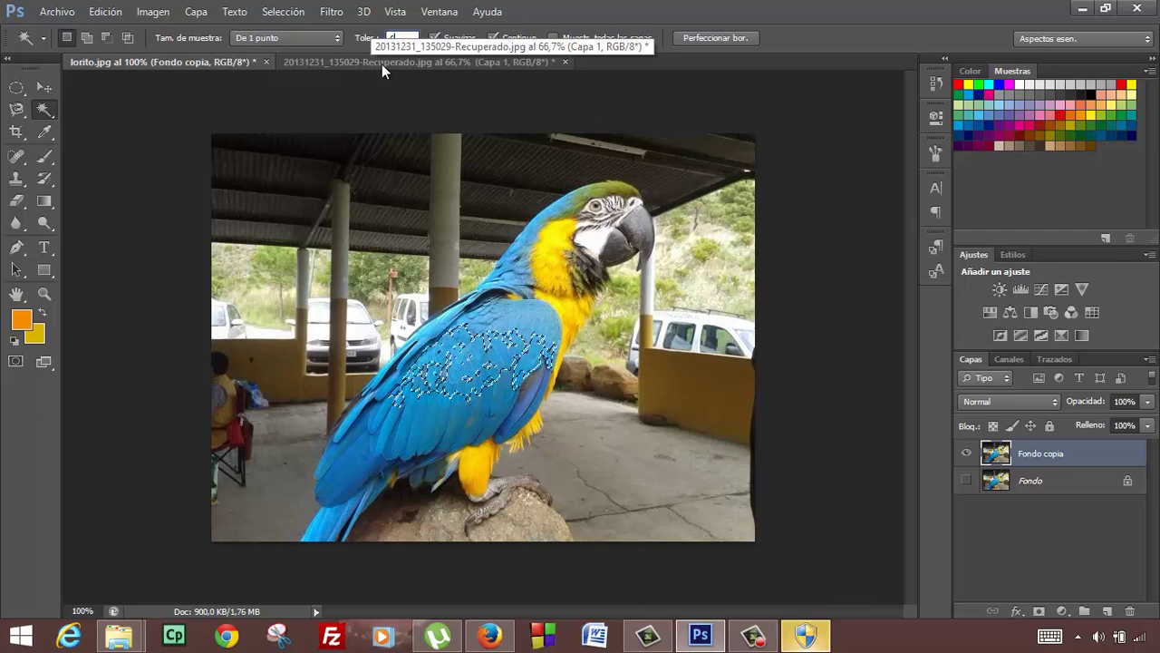
type("60")
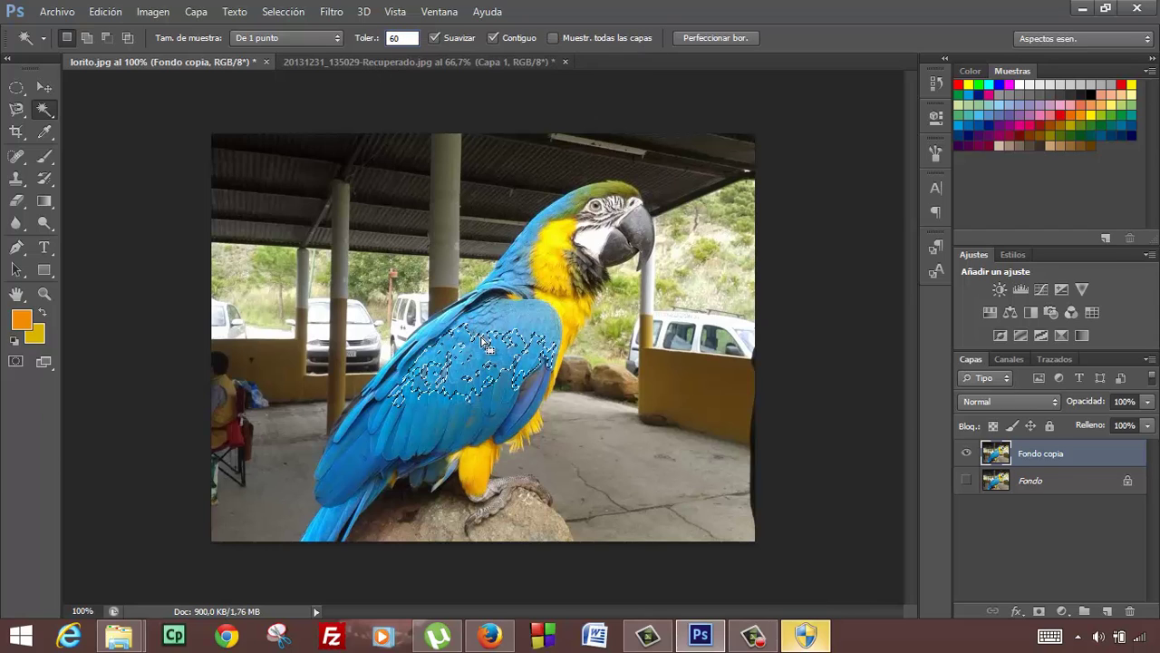
key("Return")
key("ctrl+d")
left_click(482, 355)
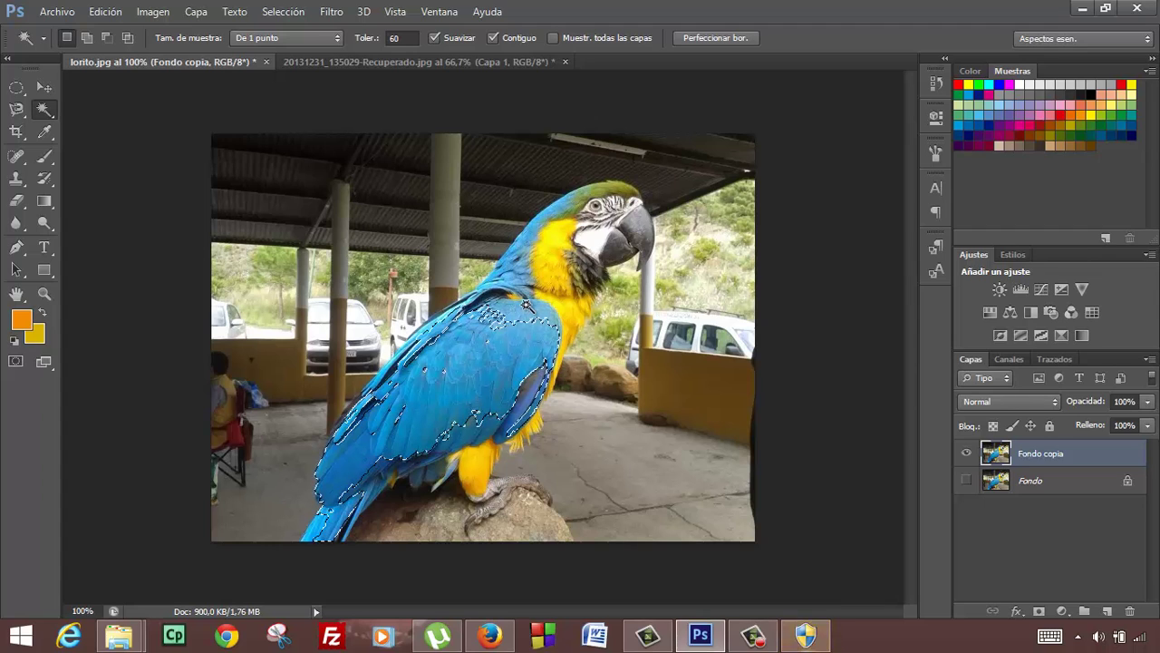
- Add the neck, upper wing and dark-blue lower wing patch to the wand selection
key("shift")
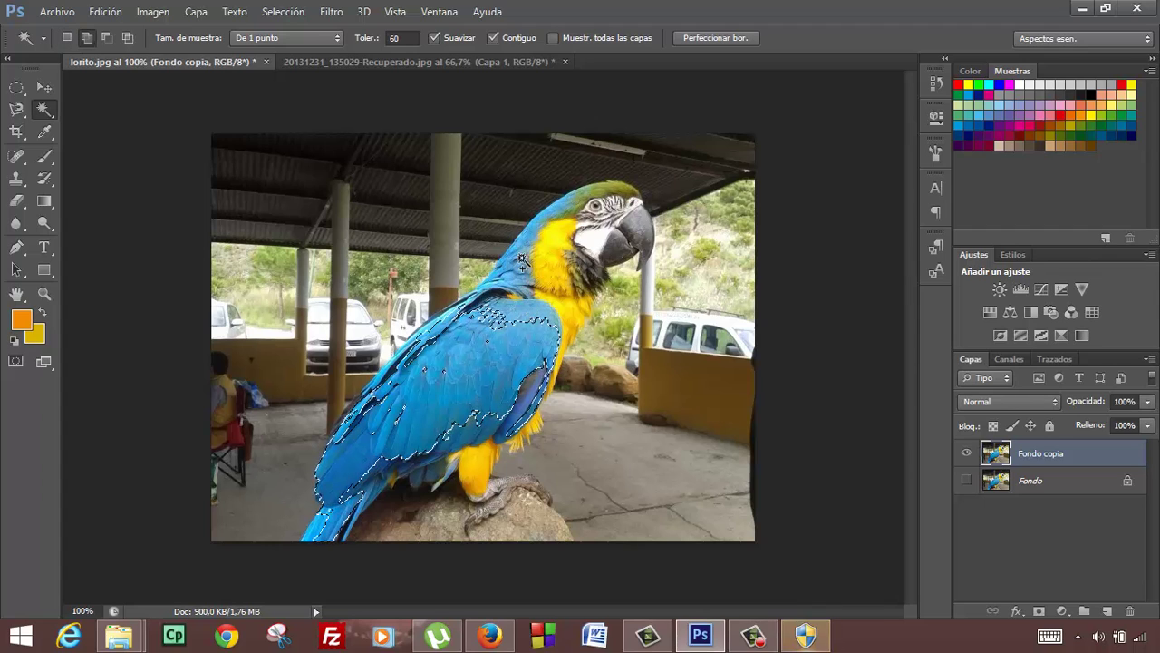
left_click(520, 257, "shift")
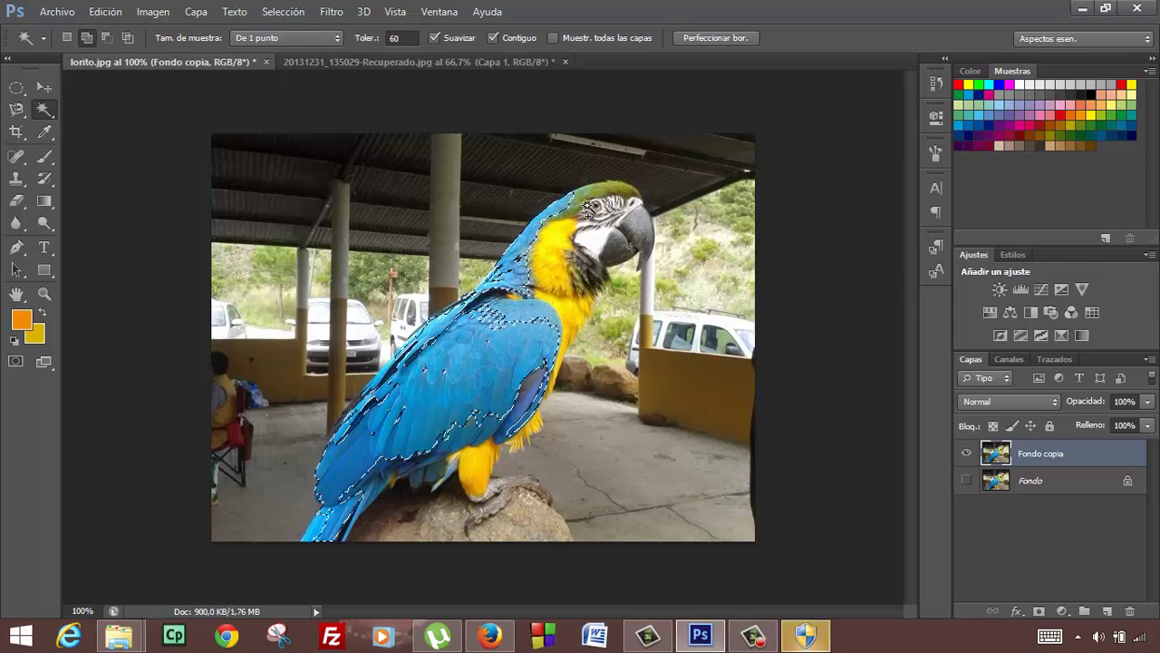
left_click(529, 299)
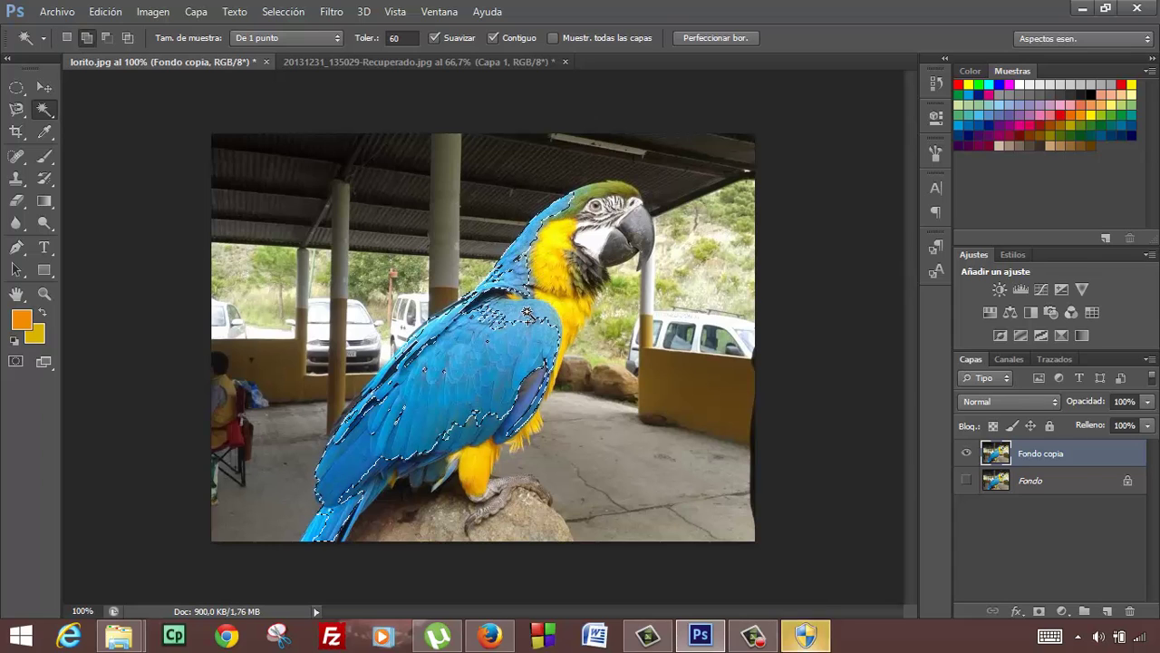
left_click(525, 399, "shift")
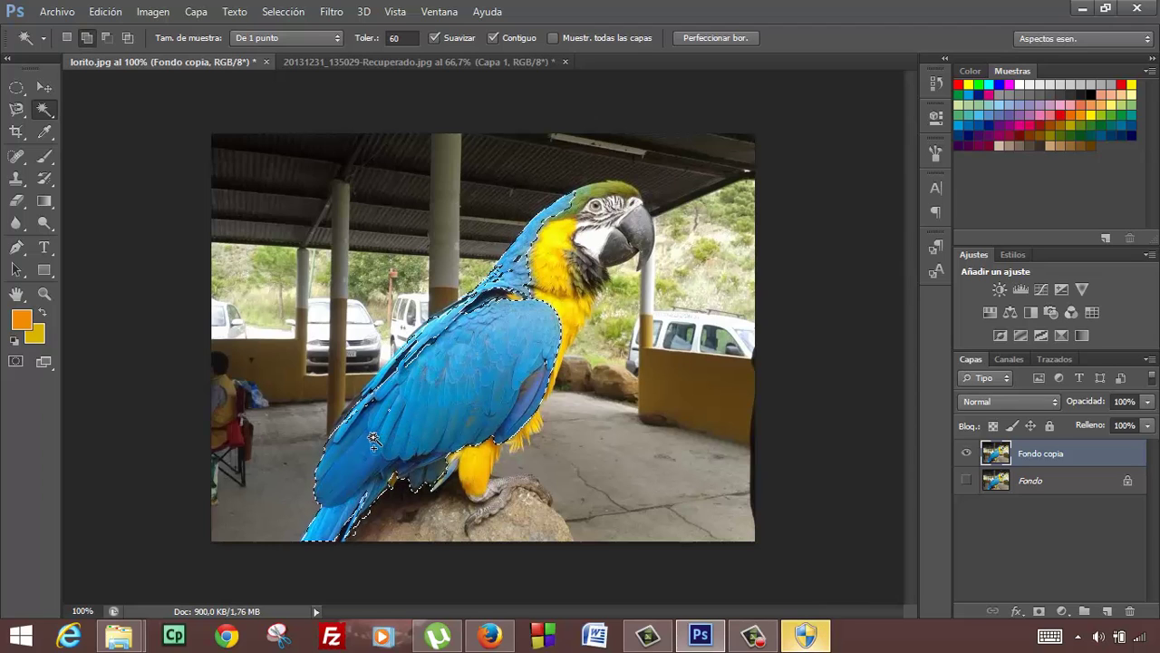
left_click(387, 428, "shift")
key("shift")
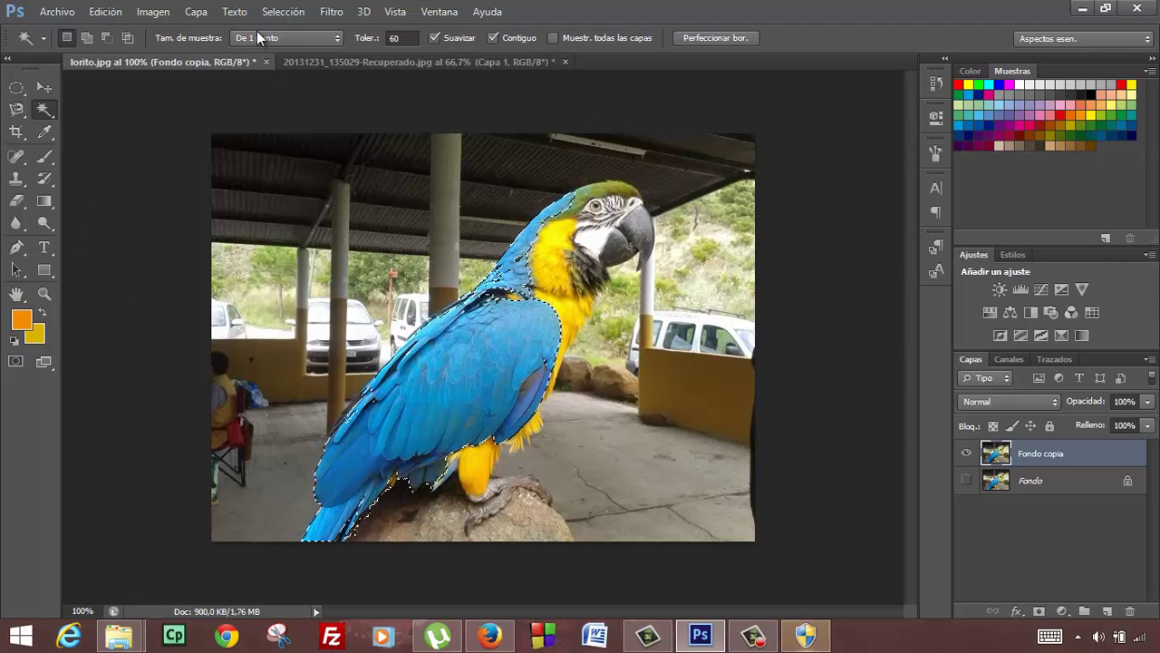
- Make trial Quick Selection strokes near the tree and over the wing, clearing each attempt
right_click(49, 112)
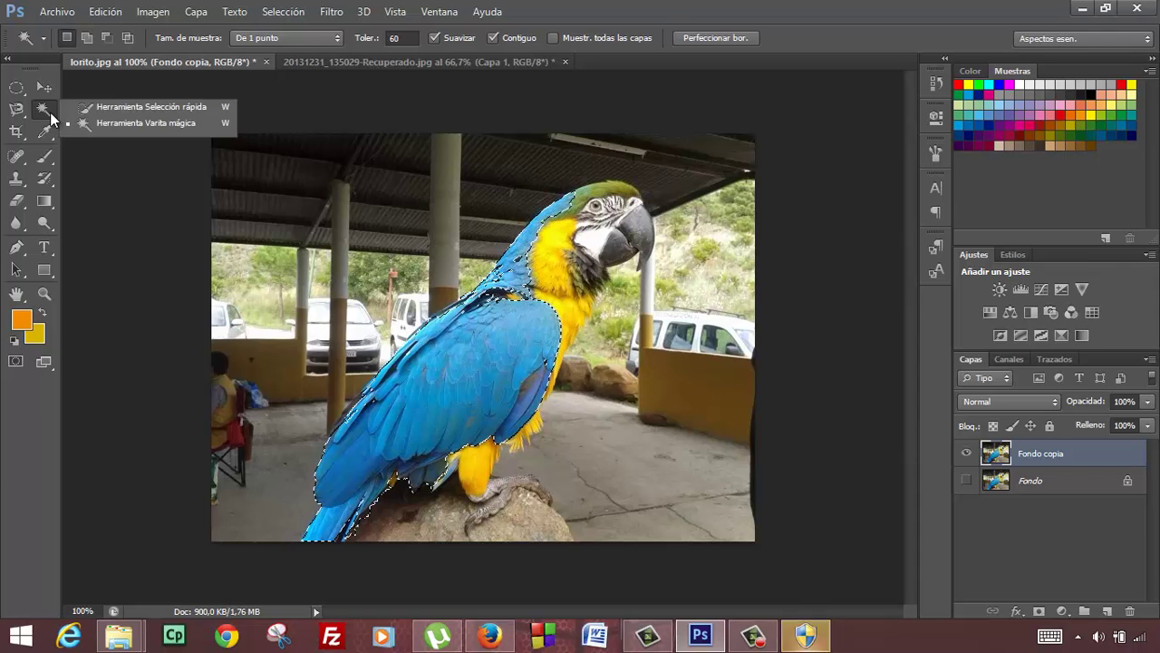
left_click(184, 107)
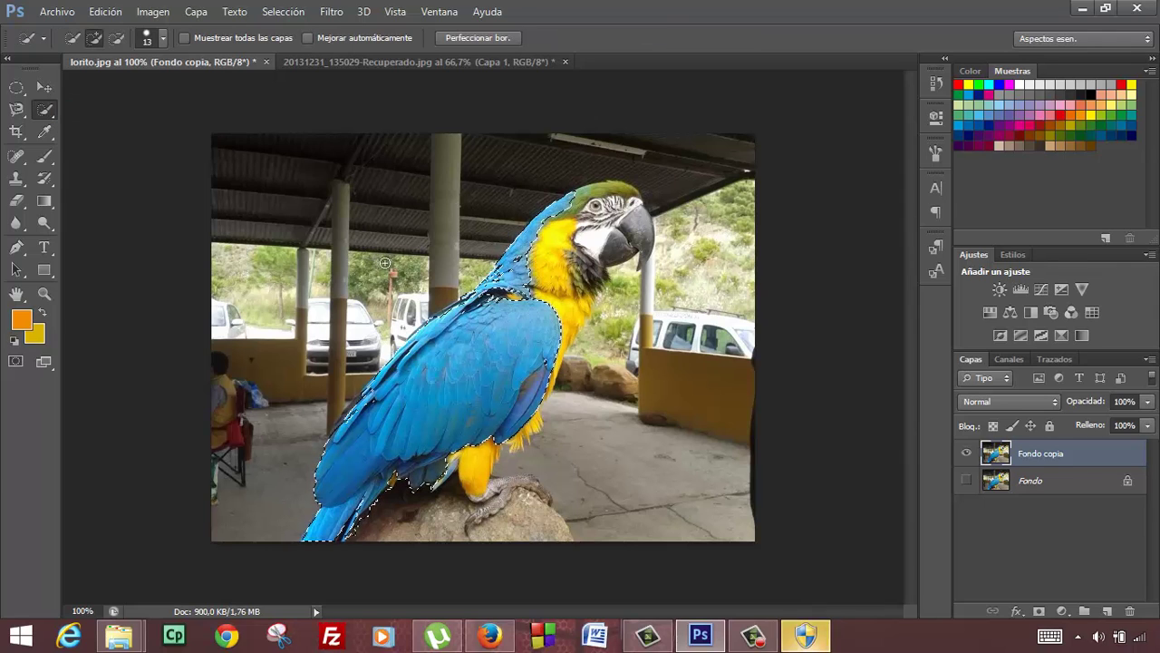
left_click(415, 278)
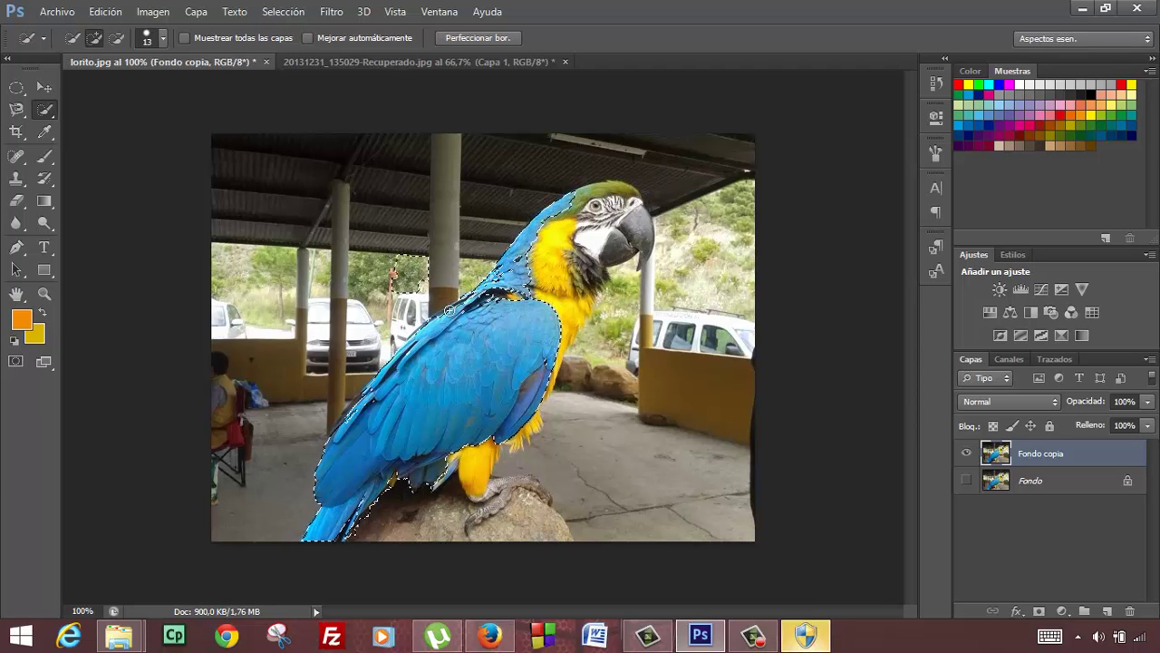
left_click(283, 10)
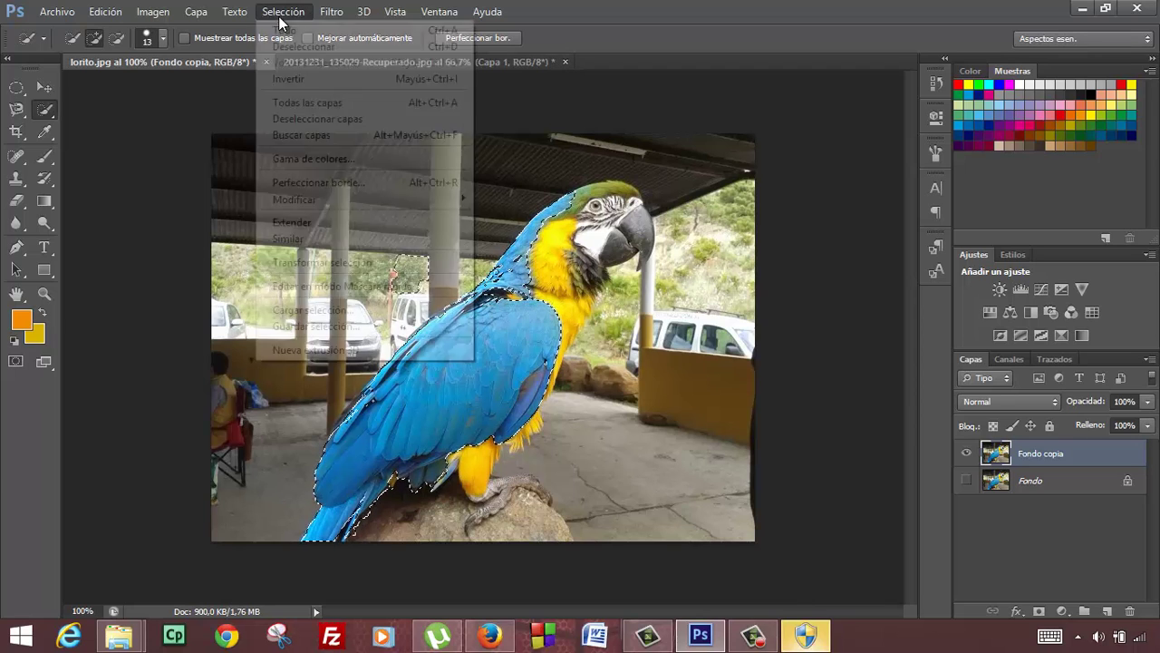
left_click(303, 46)
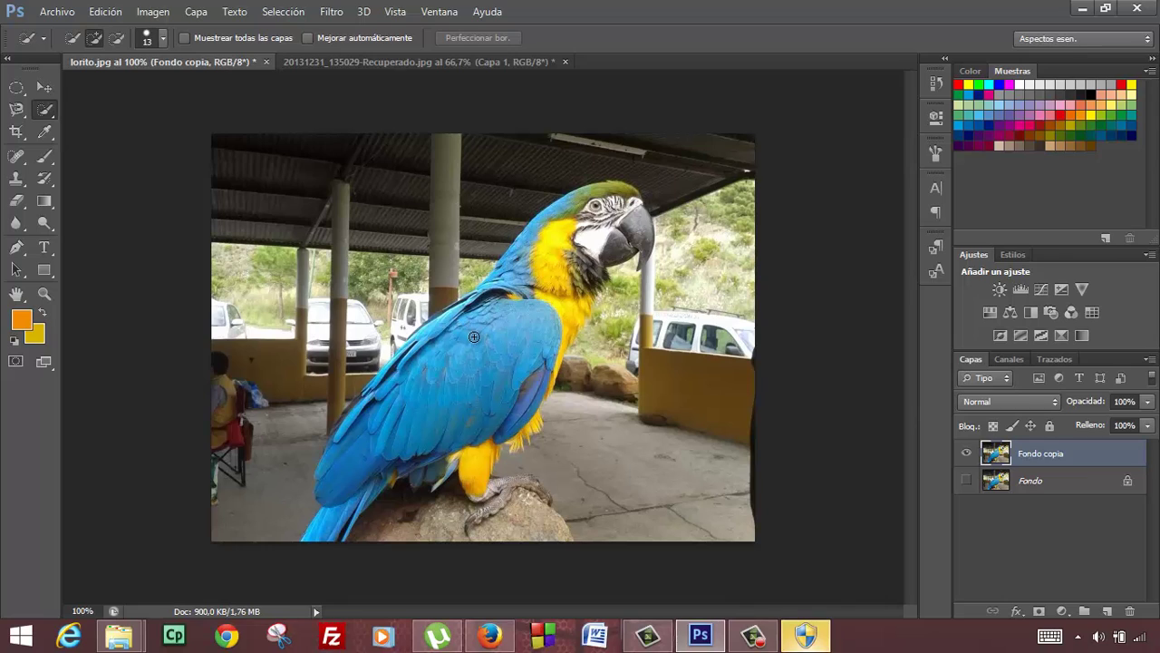
mouse_move(475, 336)
left_mouse_down()
mouse_move(503, 325)
mouse_move(344, 450)
mouse_move(347, 420)
mouse_move(522, 232)
mouse_move(577, 196)
mouse_move(563, 218)
left_mouse_up()
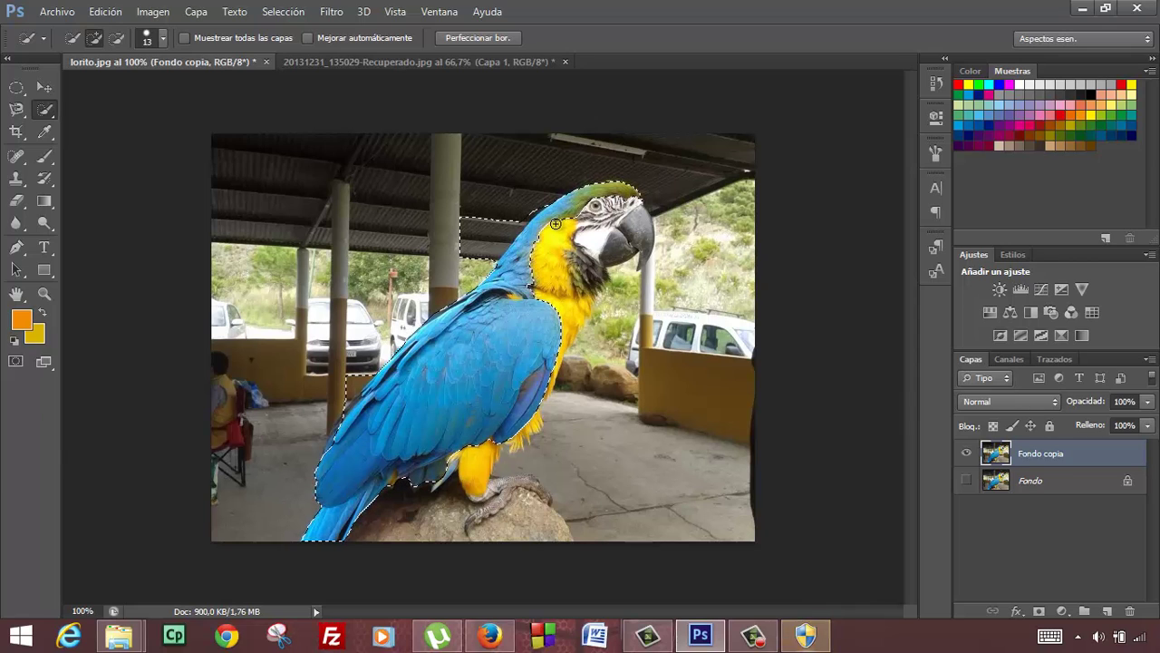
key("ctrl+d")
- Quick-select the parrot's back, wing, tail and green crown, then deselect it
left_click(480, 337)
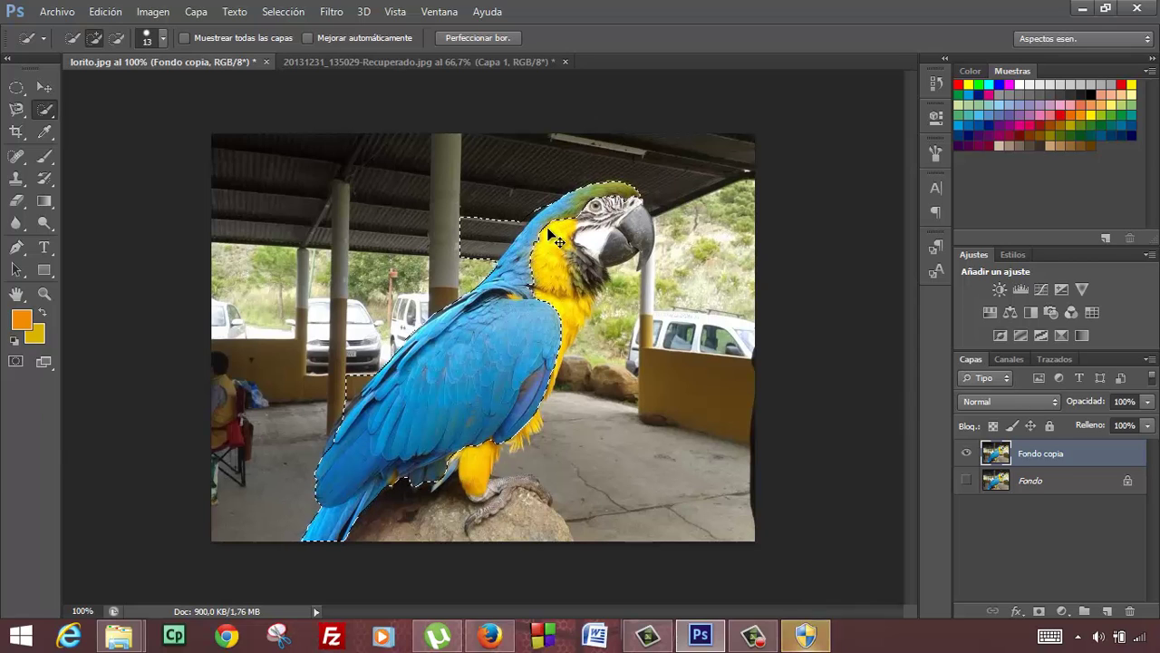
left_click_drag(493, 338, 425, 392)
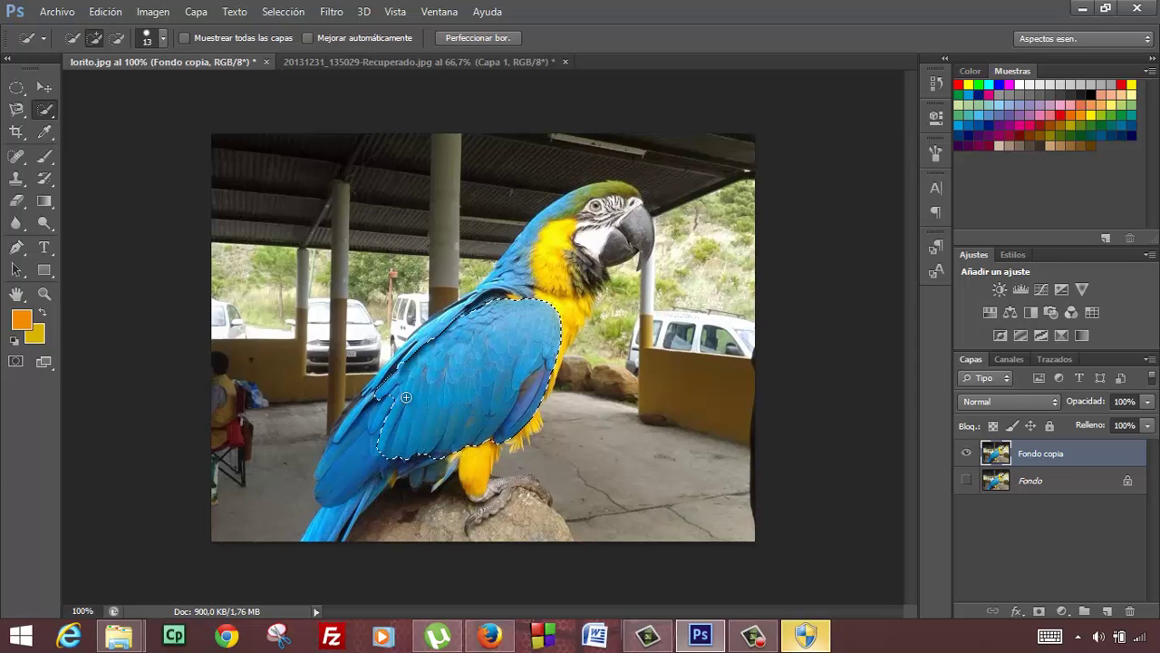
left_click_drag(405, 397, 356, 449)
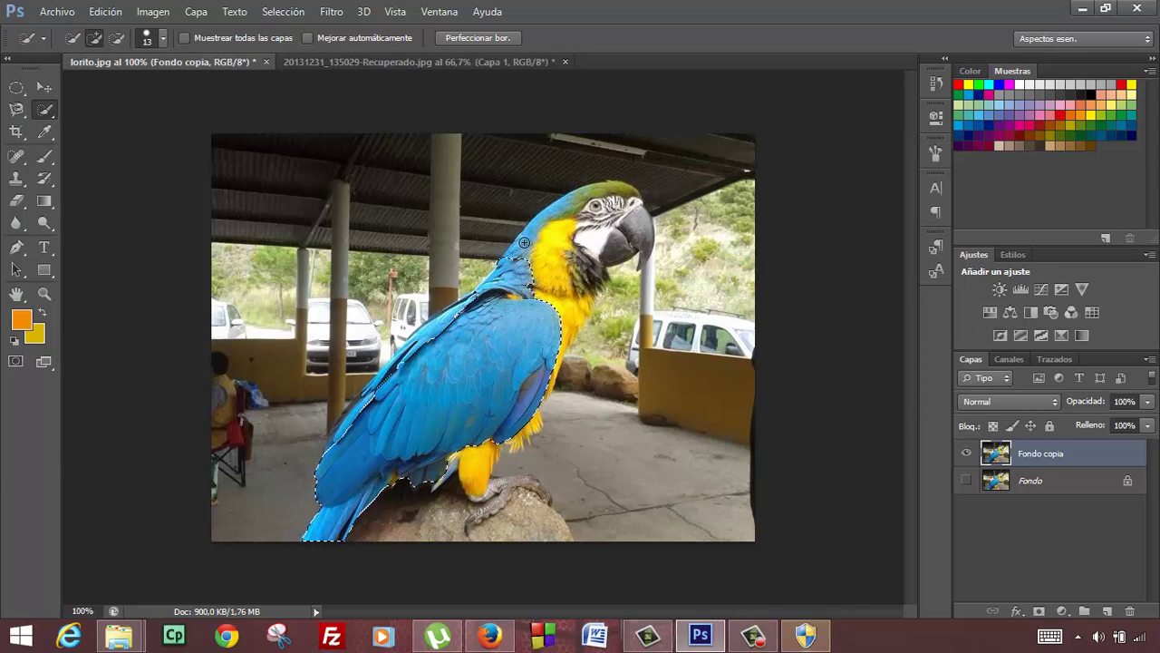
left_click_drag(552, 211, 621, 197)
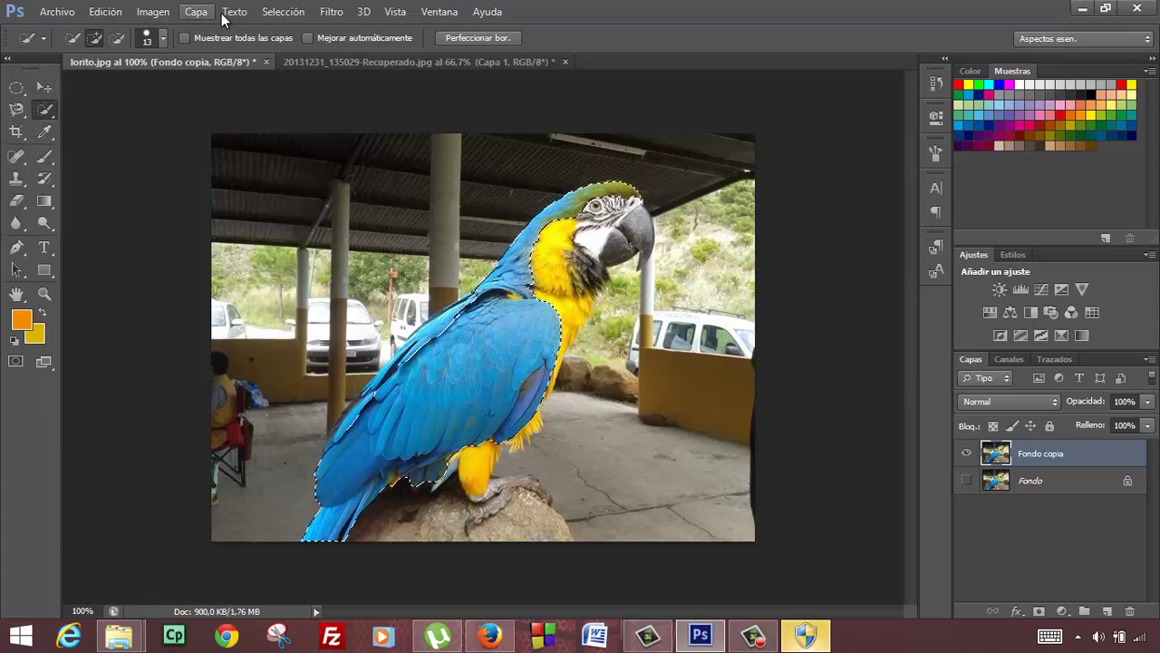
left_click(281, 12)
left_click(269, 48)
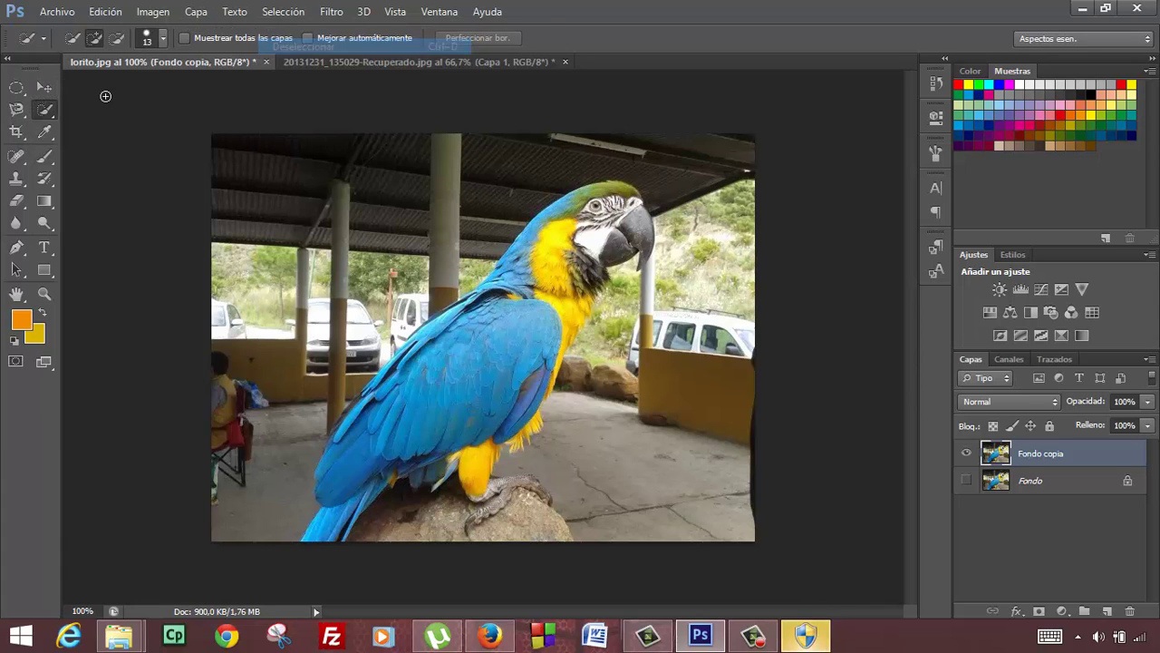
- Crop the photo to a tighter frame around the parrot by pulling in the top corners
left_click(20, 132)
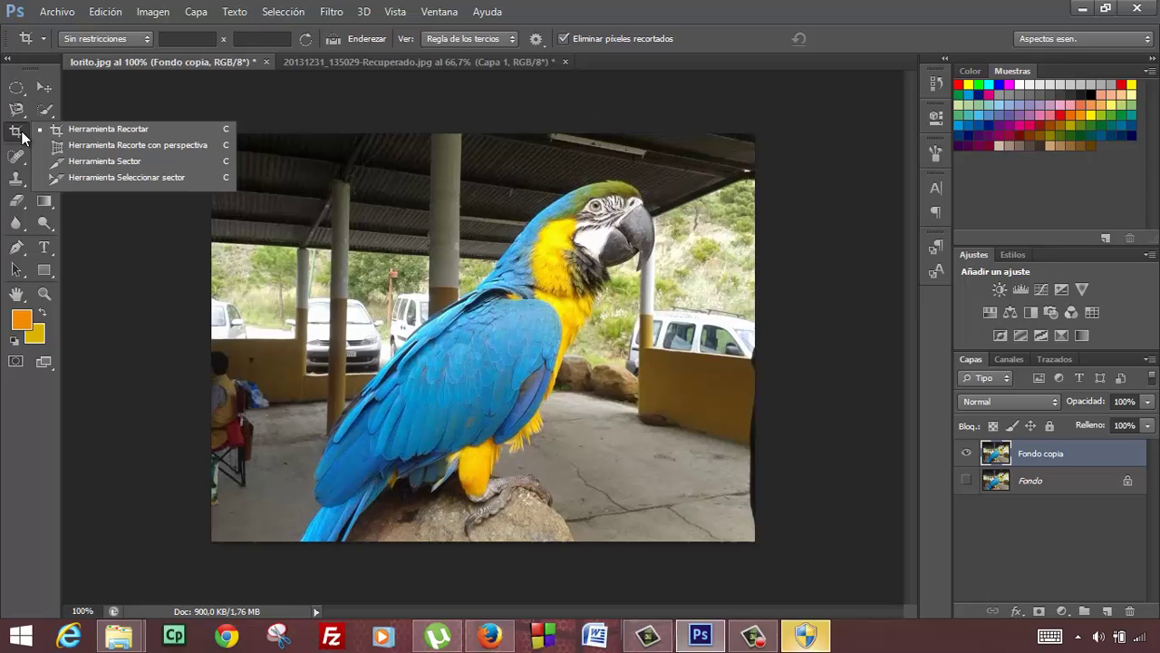
left_click(102, 129)
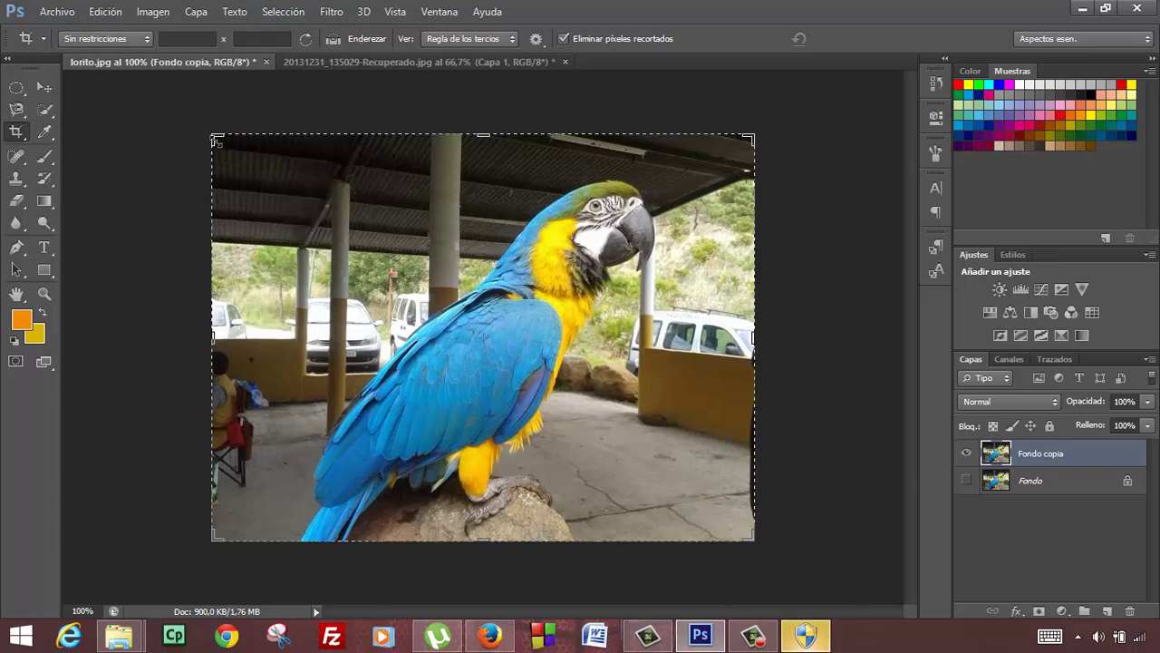
left_click_drag(216, 139, 245, 156)
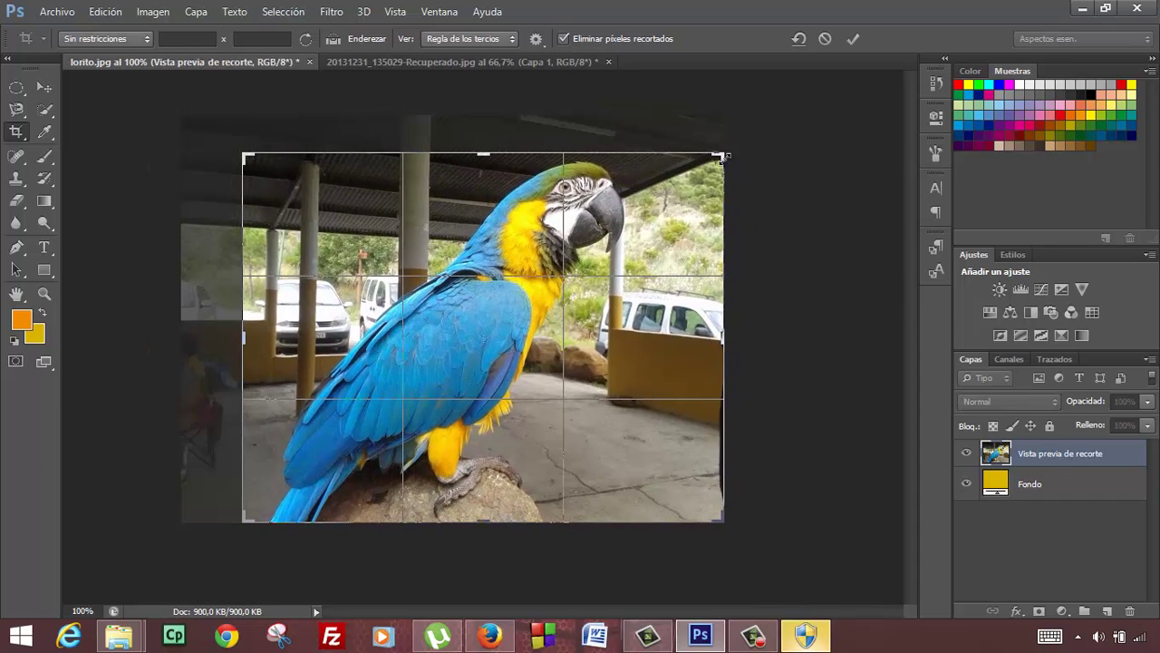
left_click_drag(720, 156, 664, 145)
left_click_drag(686, 161, 682, 154)
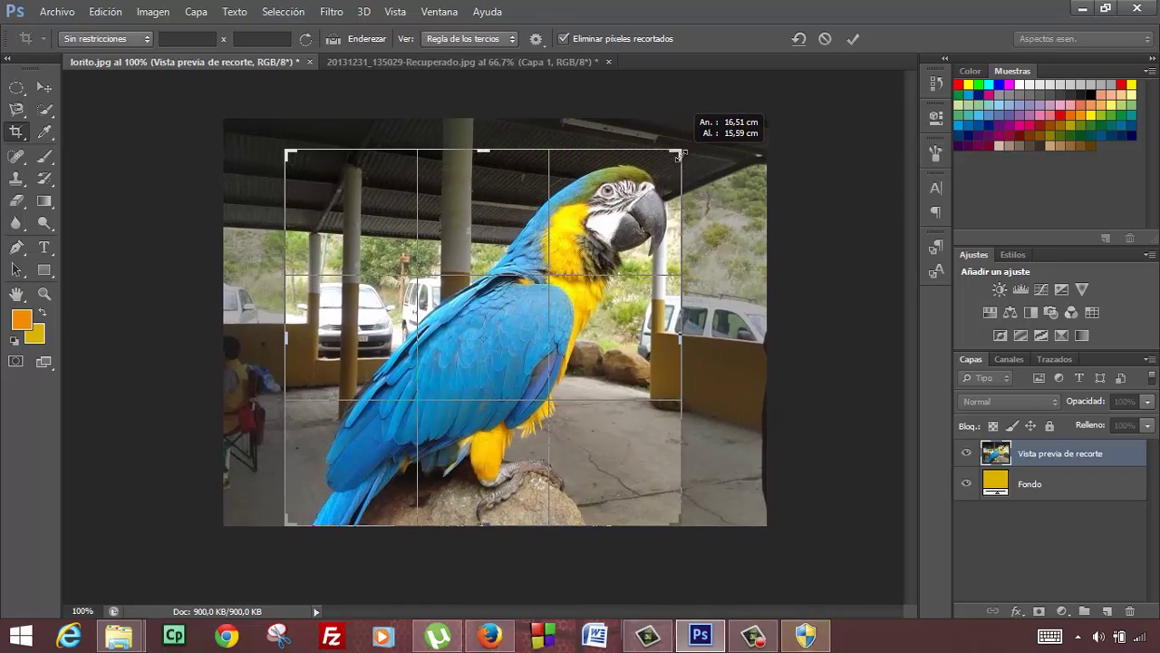
left_click_drag(679, 155, 681, 152)
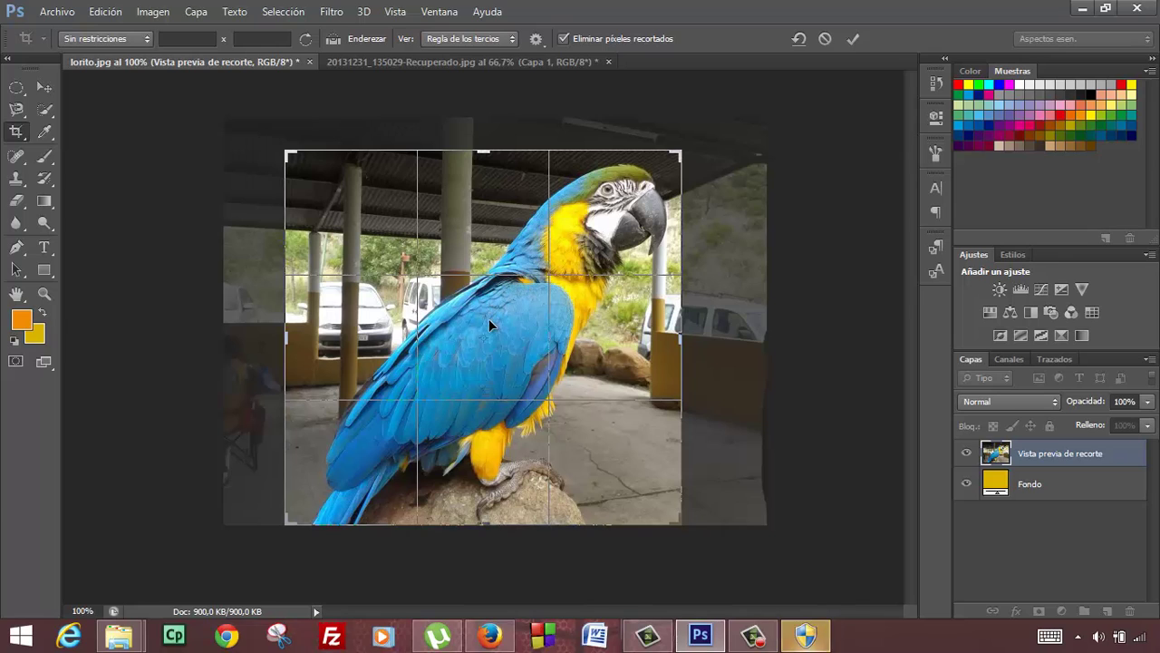
key("Return")
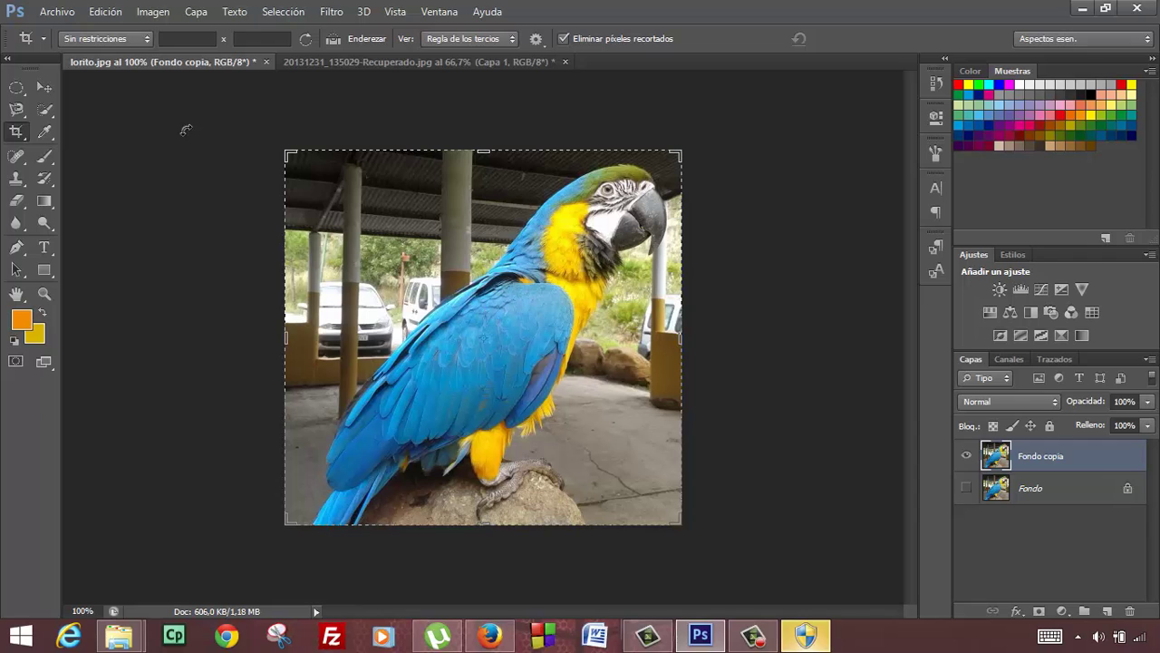
left_click(102, 14)
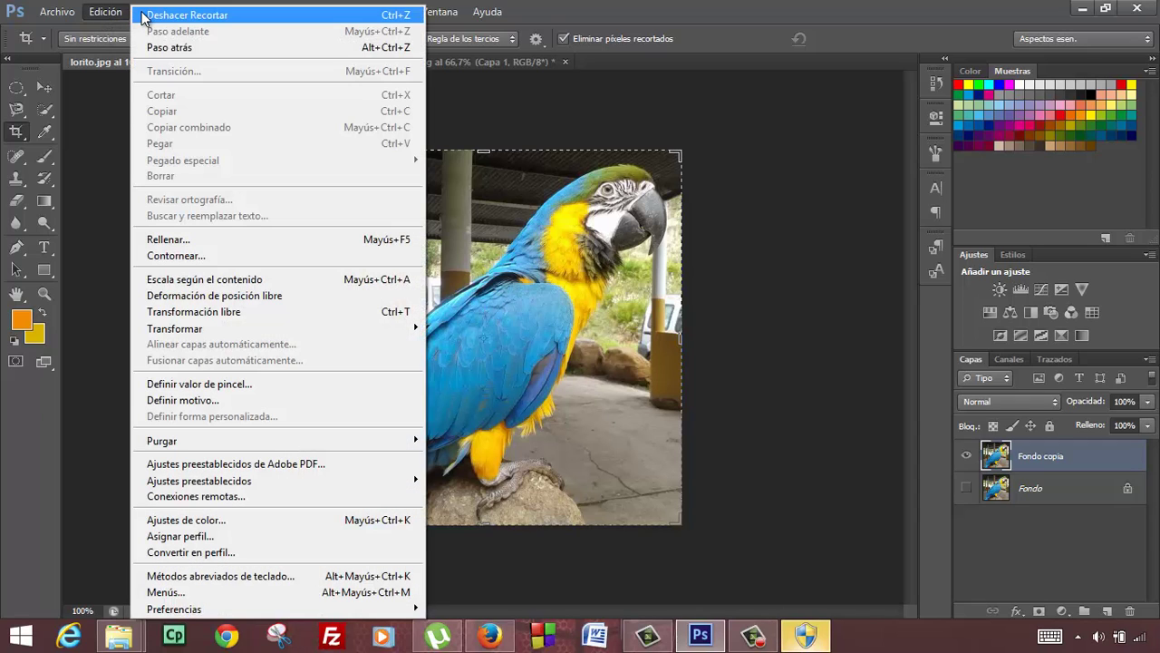
- Undo the crop and apply a trial perspective crop with slanted top corners over the parrot
left_click(145, 16)
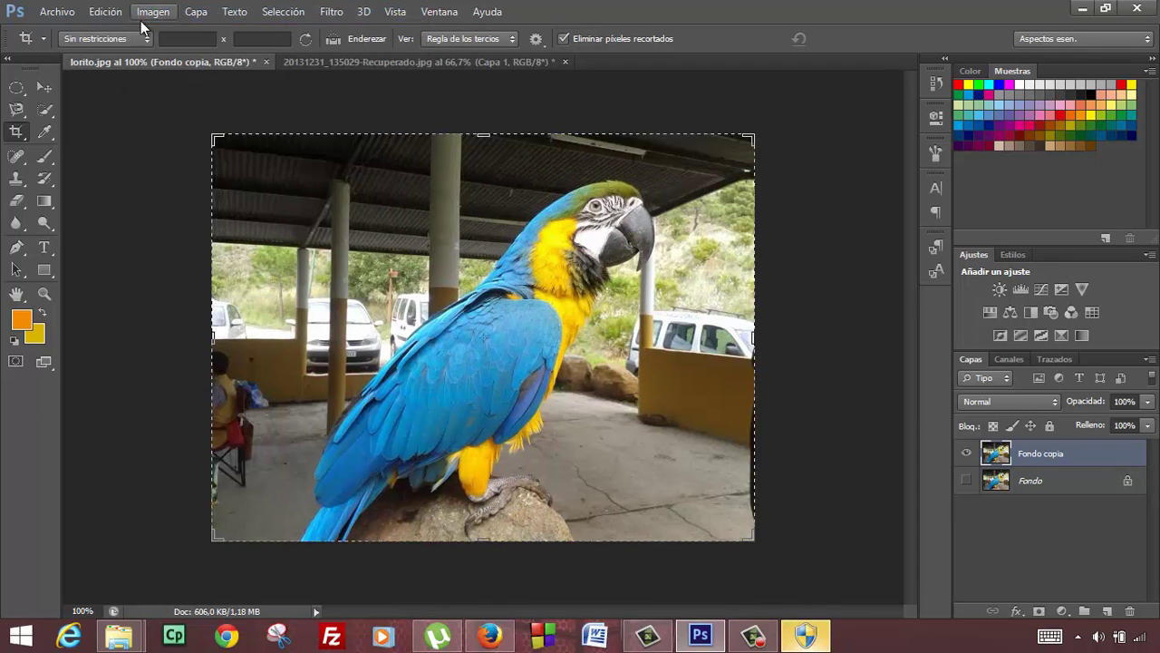
right_click(17, 134)
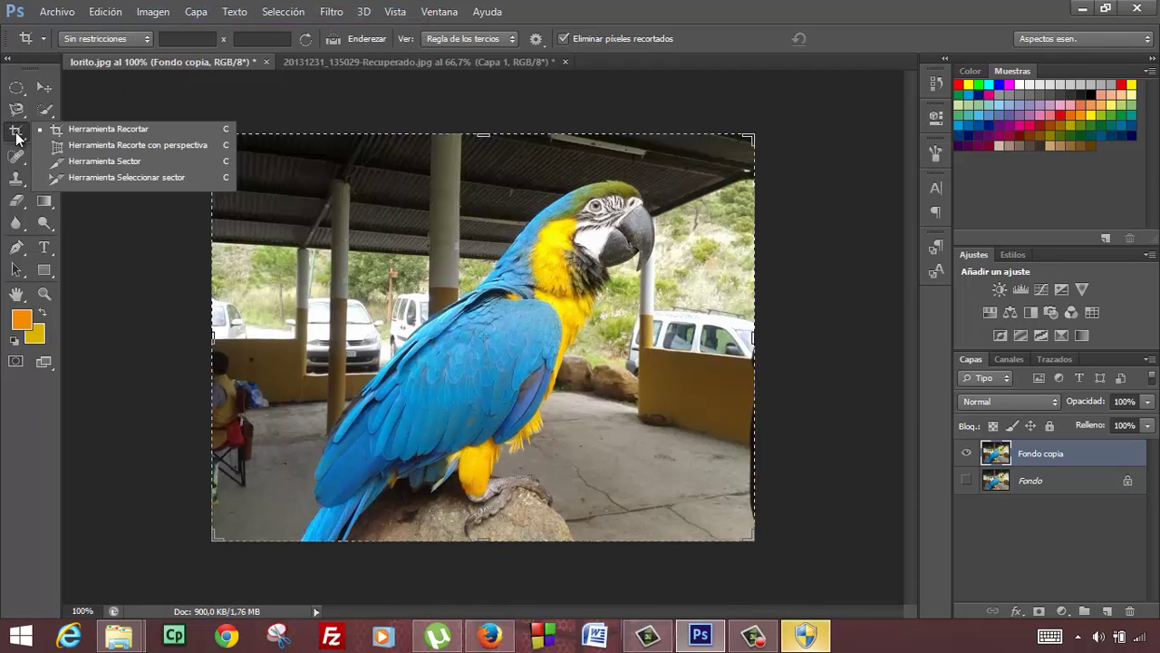
left_click(83, 146)
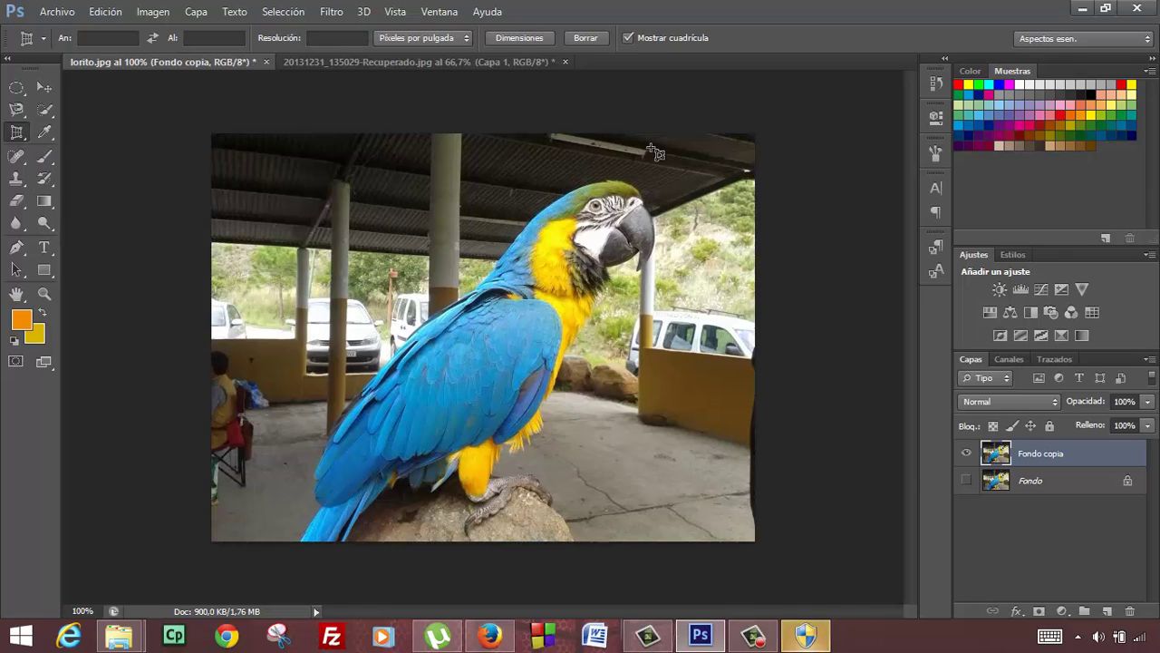
left_click_drag(691, 166, 284, 541)
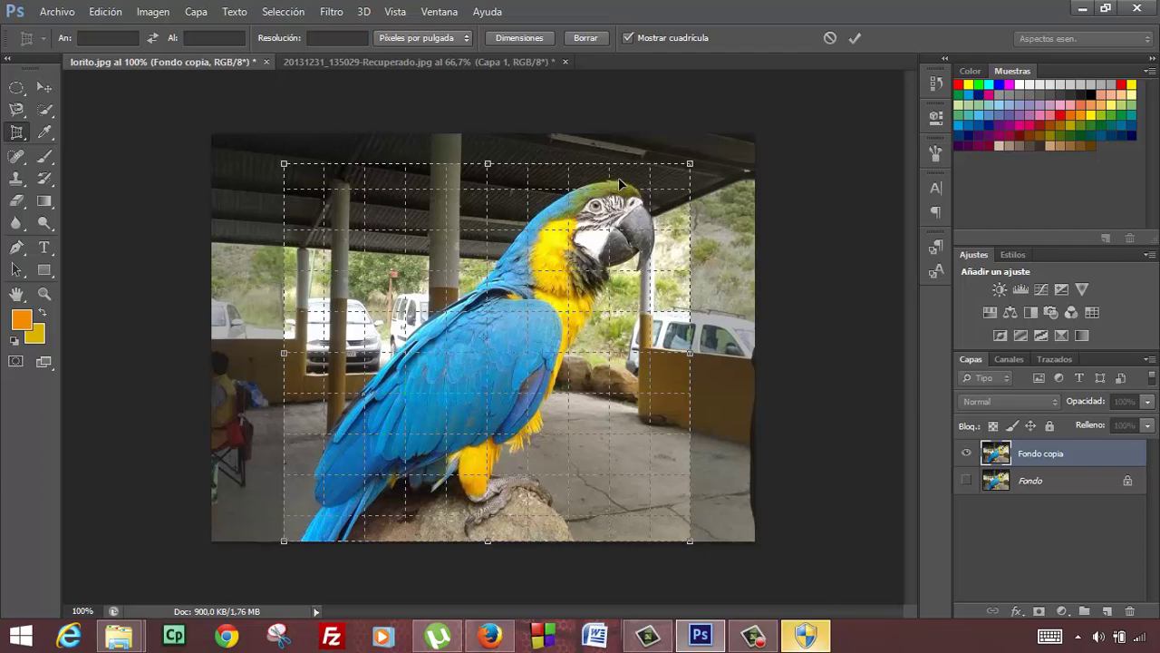
left_click_drag(690, 164, 652, 172)
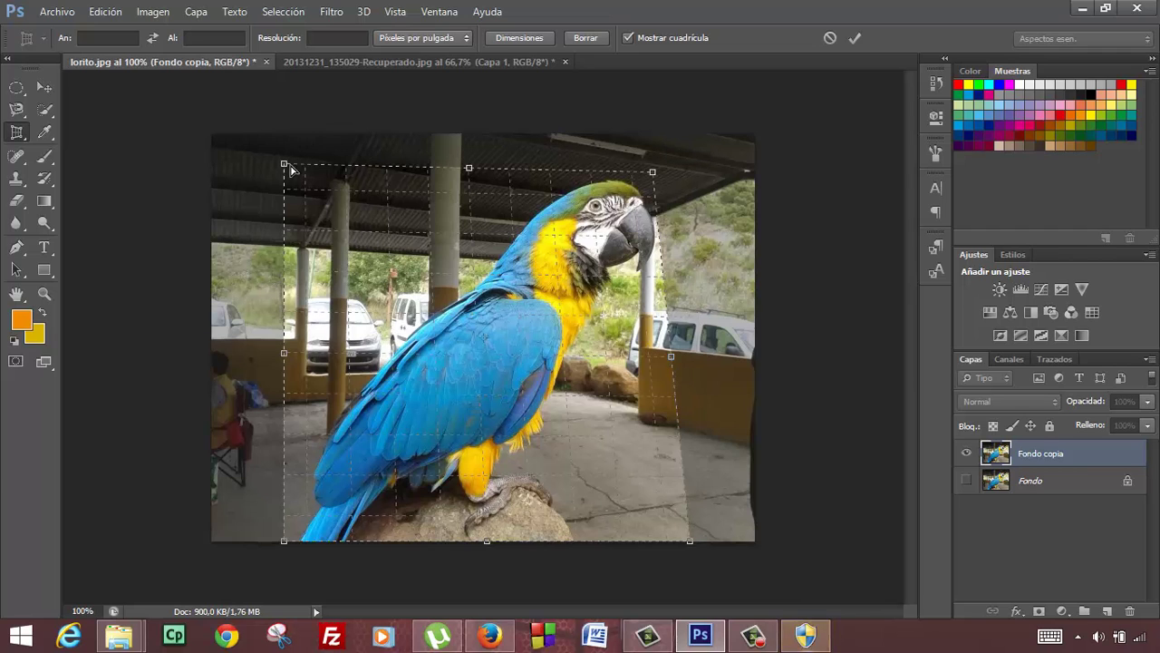
left_click_drag(291, 165, 399, 179)
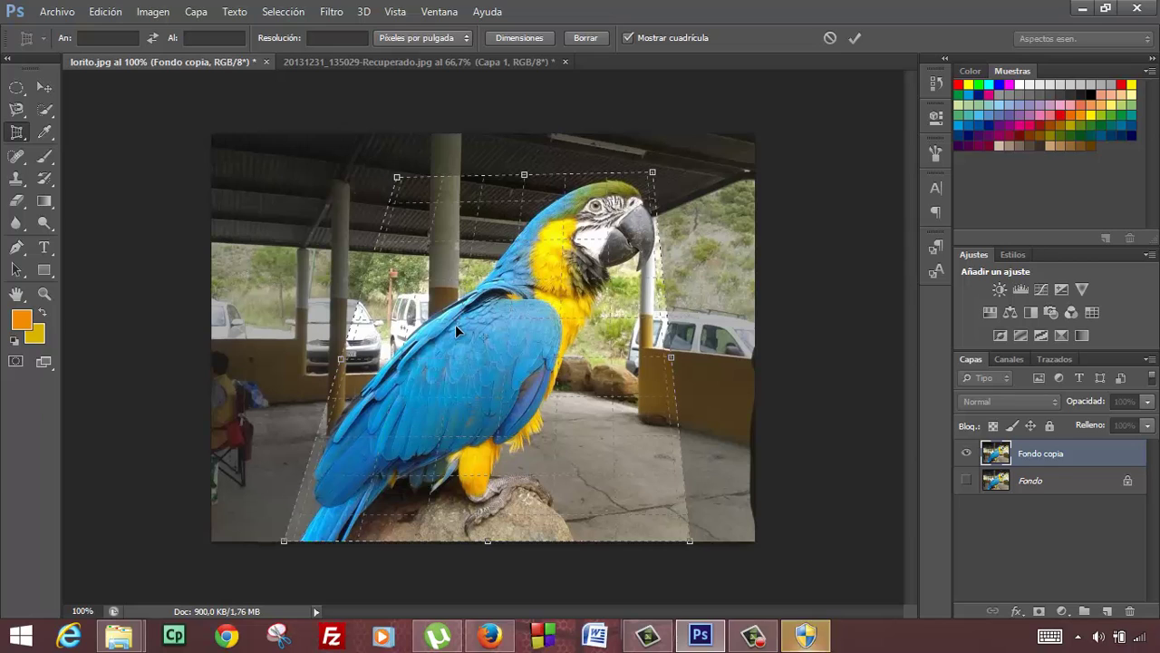
key("Return")
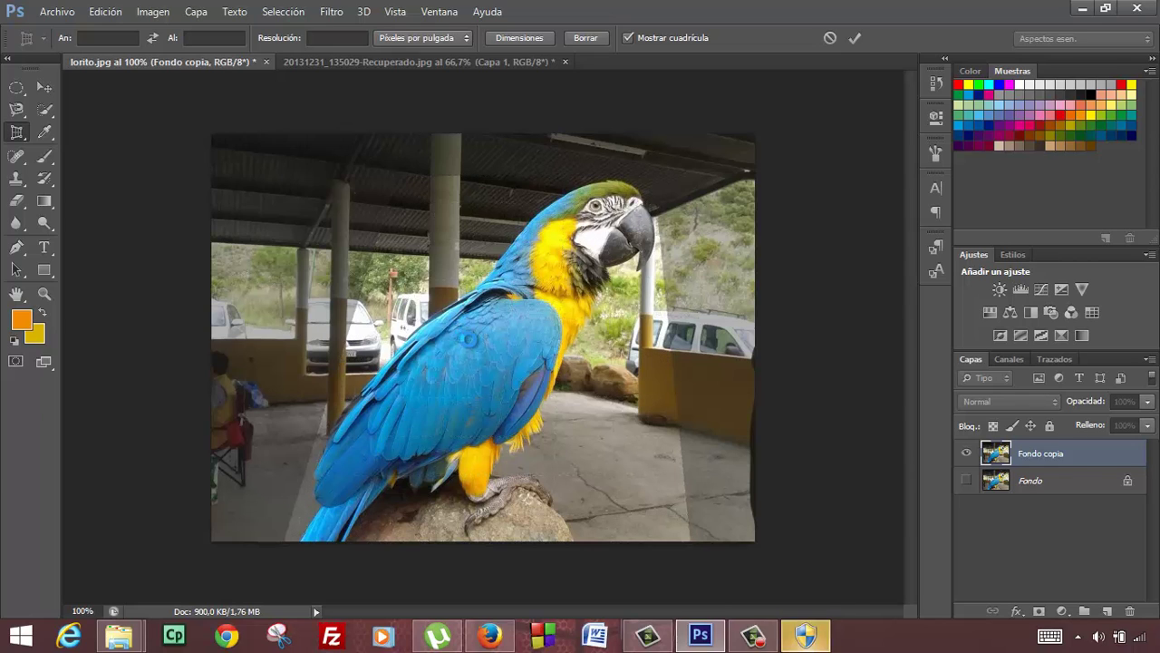
- Scroll through the perspective-cropped canvas, then undo it to restore the full photo
scroll(512, 286, "up", 5)
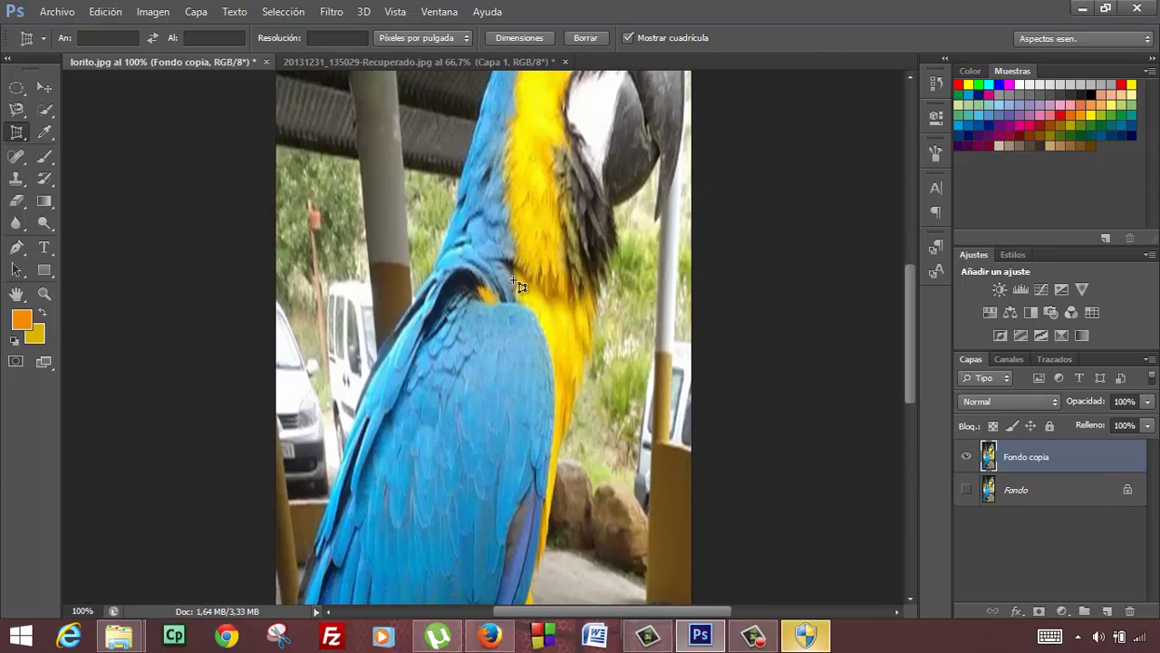
scroll(512, 286, "up", 1)
scroll(500, 326, "down", 3)
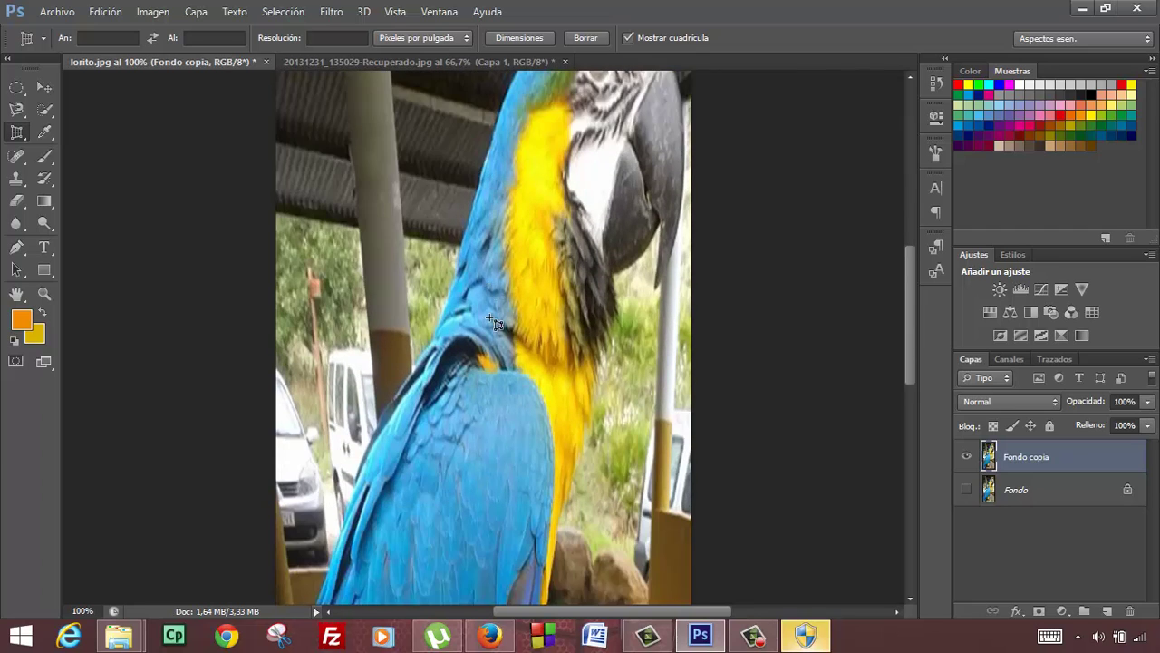
scroll(490, 372, "down", 3)
scroll(476, 416, "down", 3)
scroll(476, 419, "down", 1)
scroll(475, 413, "up", 2)
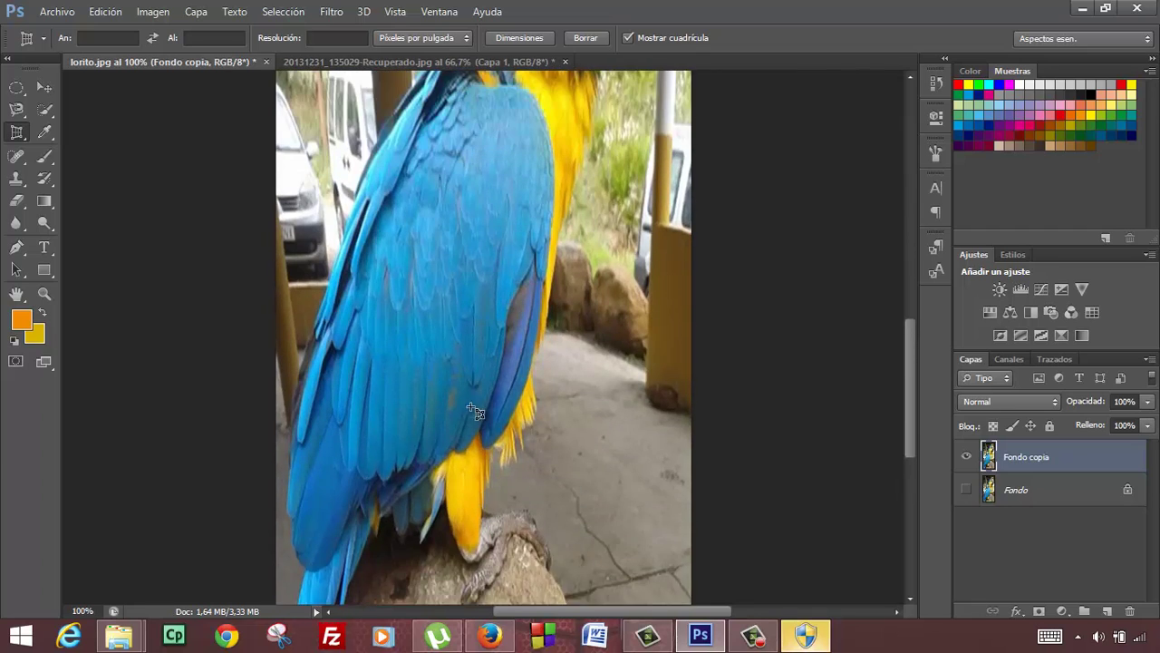
scroll(474, 409, "up", 2)
scroll(473, 405, "up", 2)
scroll(474, 404, "up", 2)
scroll(476, 406, "up", 2)
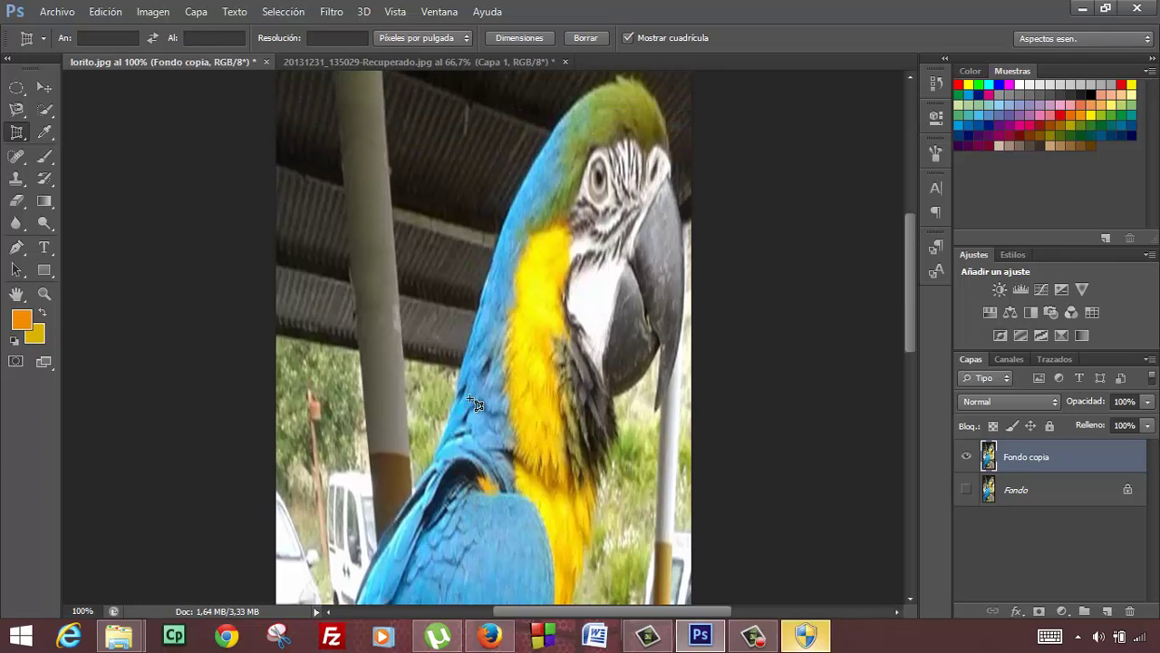
scroll(479, 408, "up", 1)
key("ctrl+z")
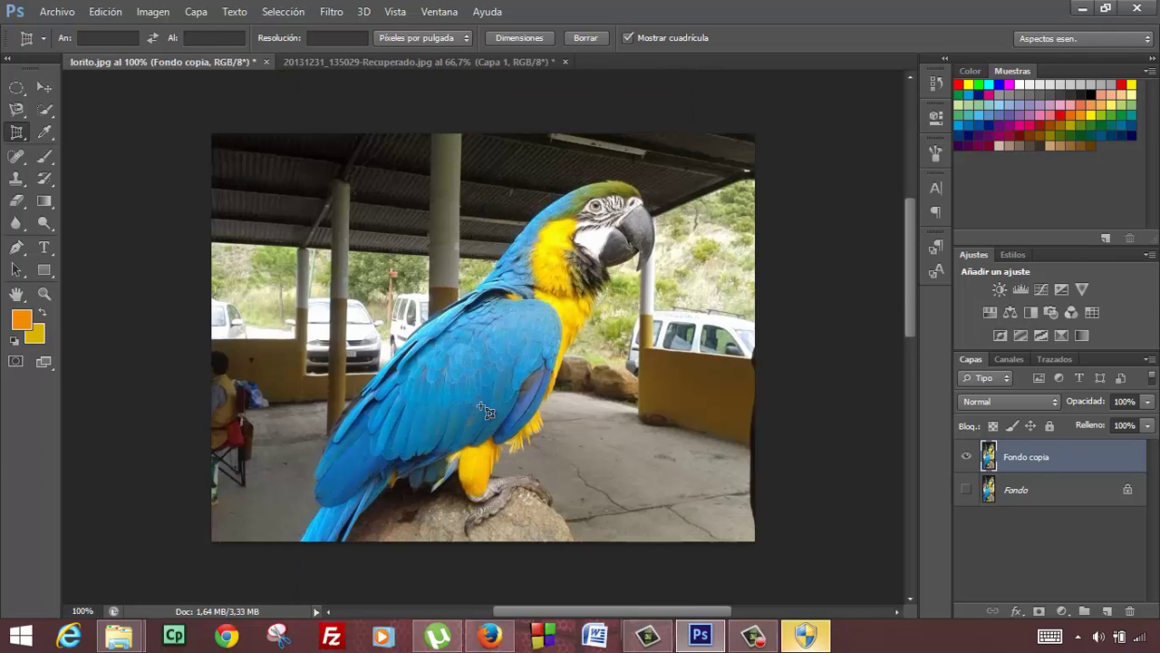
- Draw a trial slice over the parrot's upper body with the Slice tool, then delete it
right_click(23, 136)
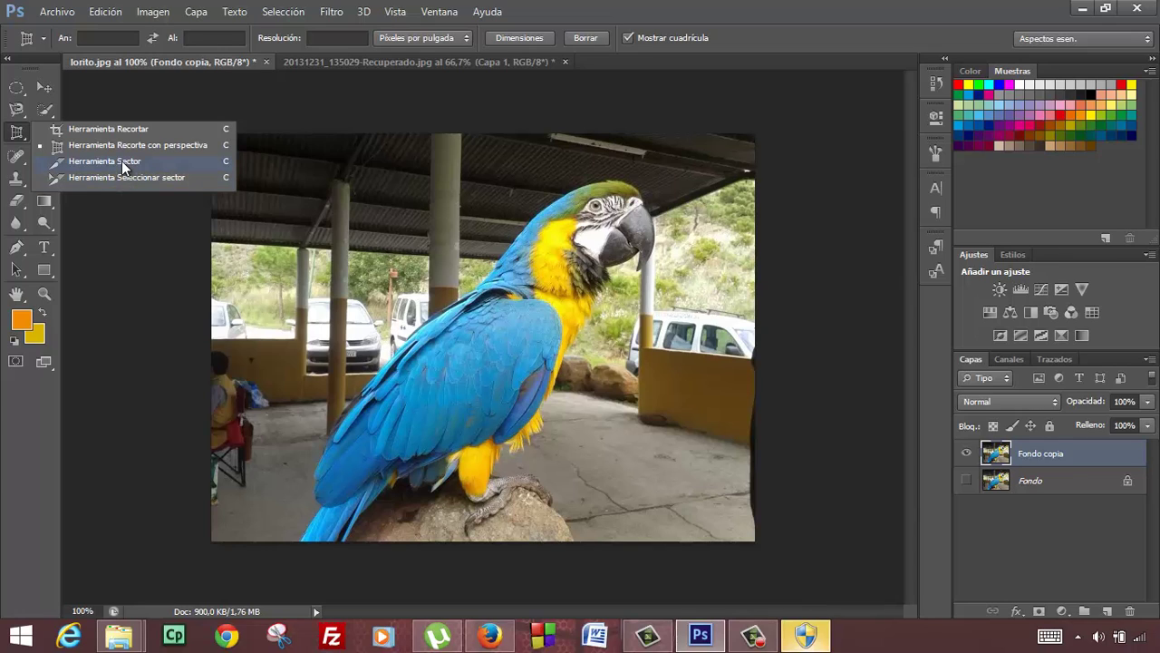
left_click(122, 160)
mouse_move(413, 203)
left_mouse_down()
mouse_move(471, 289)
mouse_move(553, 324)
left_mouse_up()
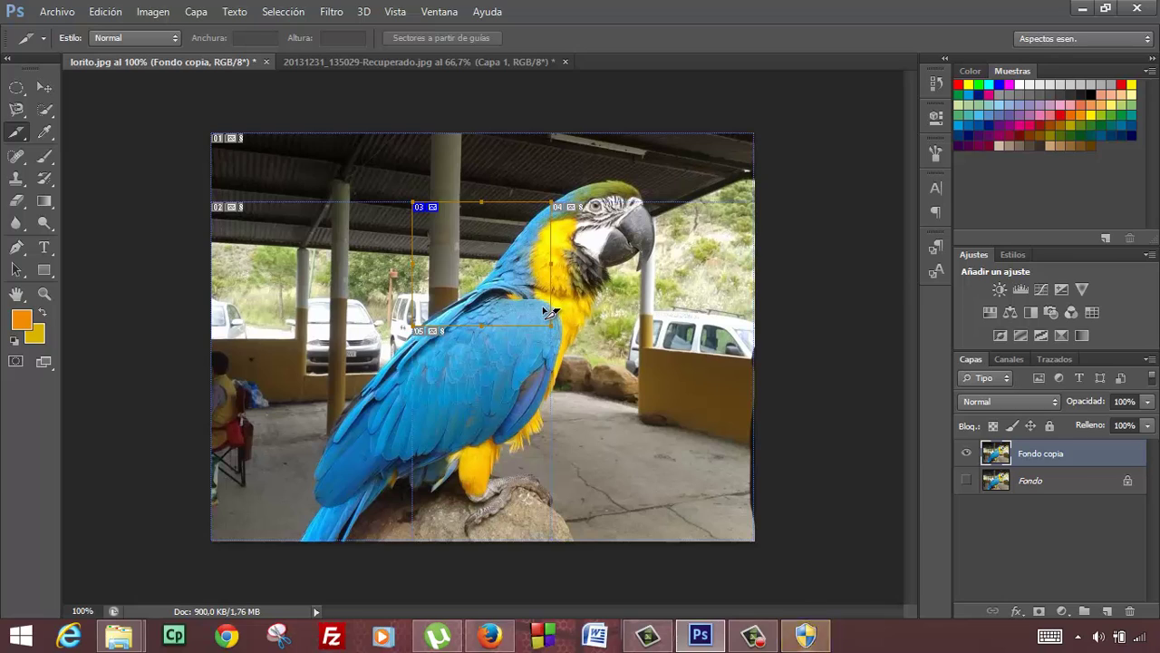
key("Delete")
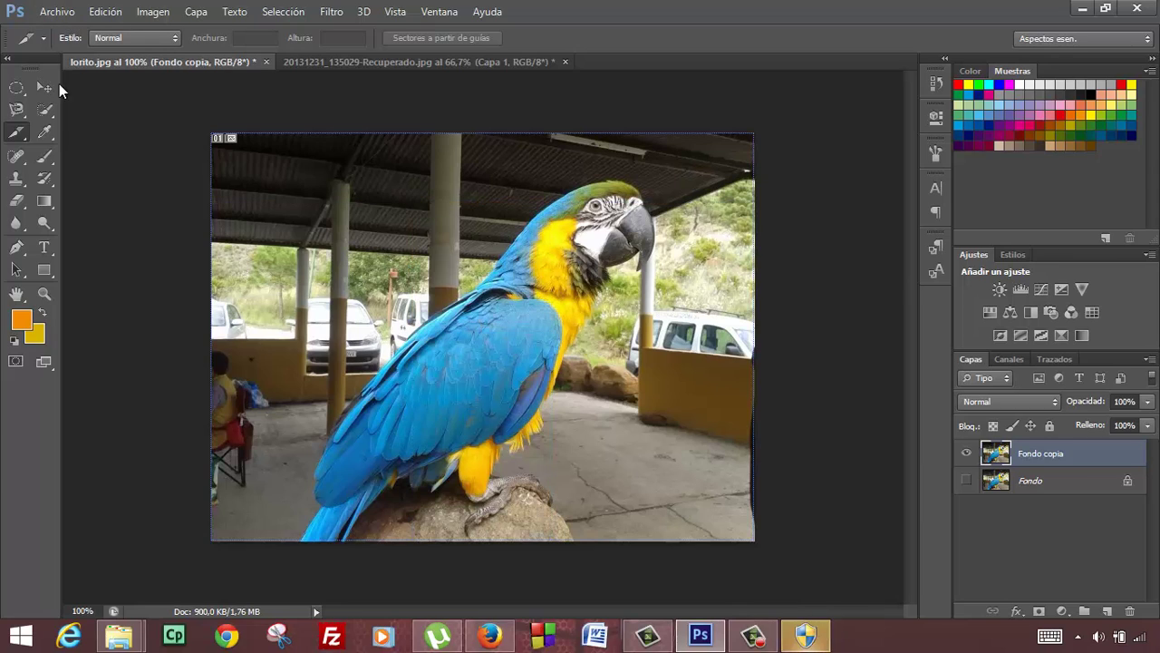
- Sample blues from the parrot's wing and shoulder with the Eyedropper as the foreground colour
left_click(44, 133)
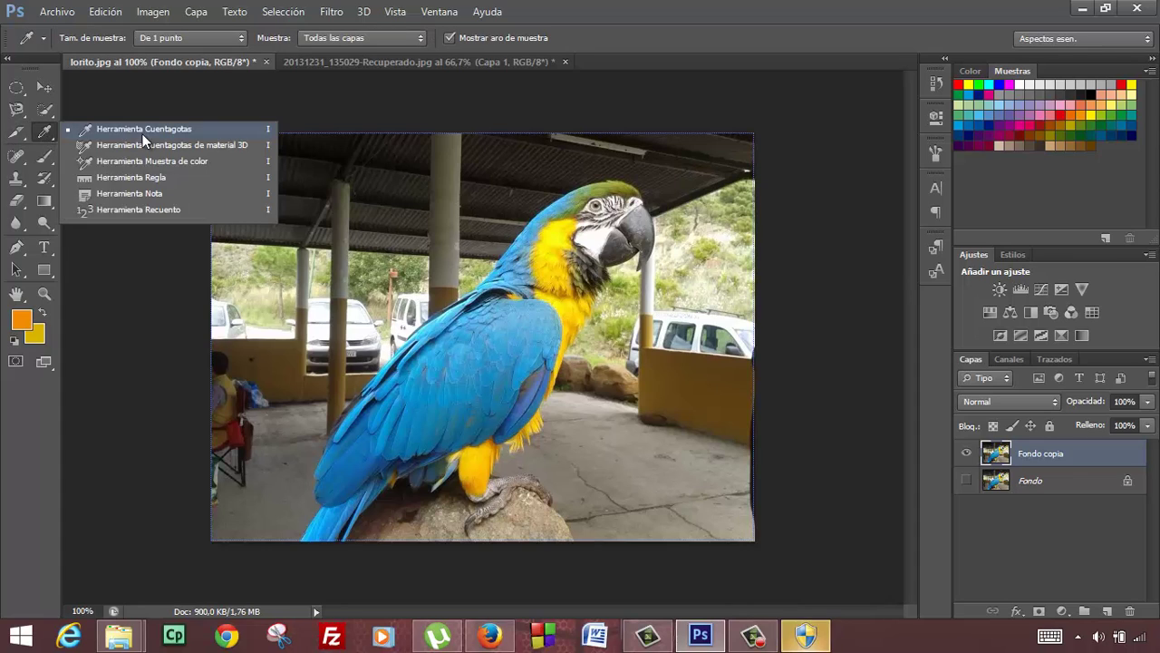
left_click(176, 128)
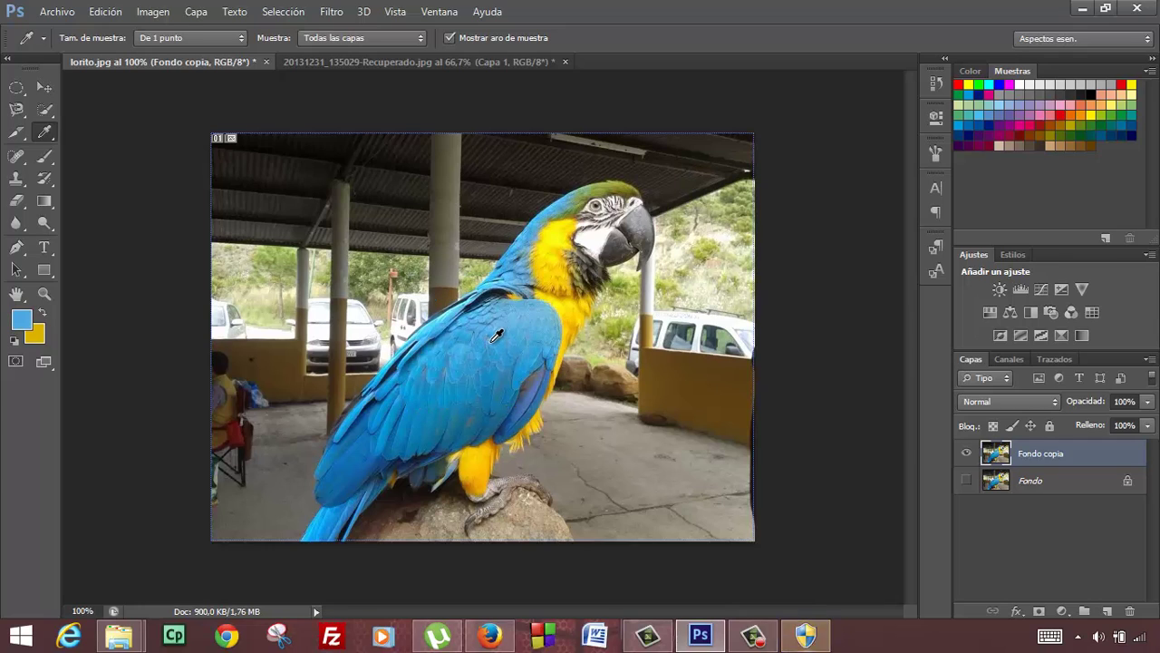
left_click(509, 358)
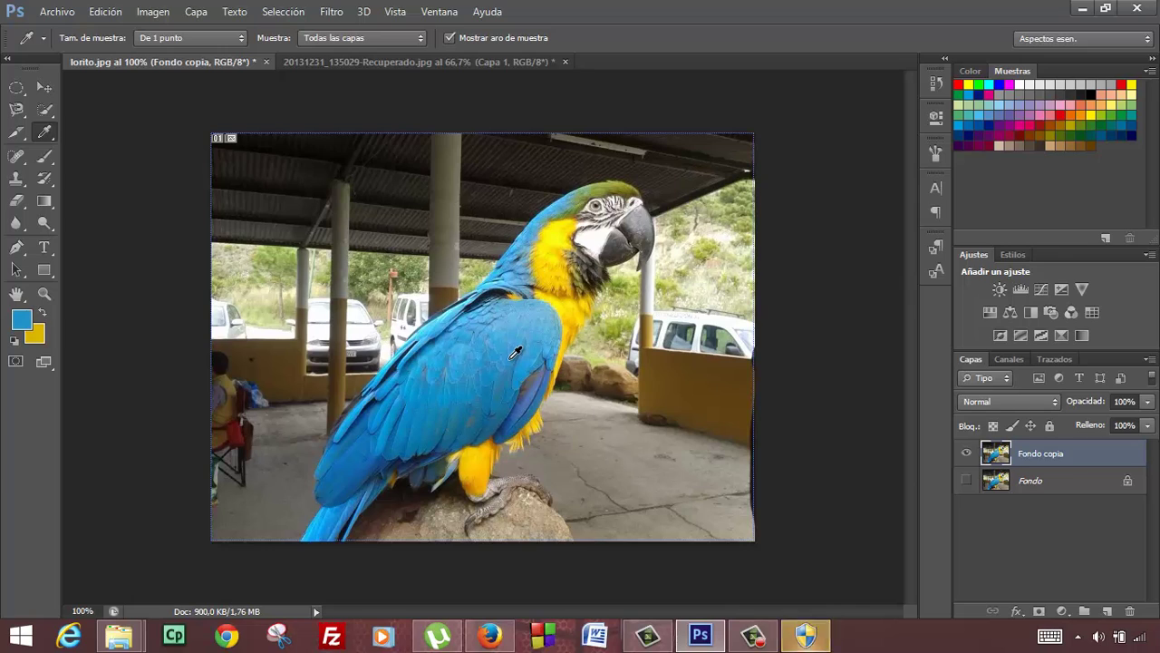
left_click(498, 378)
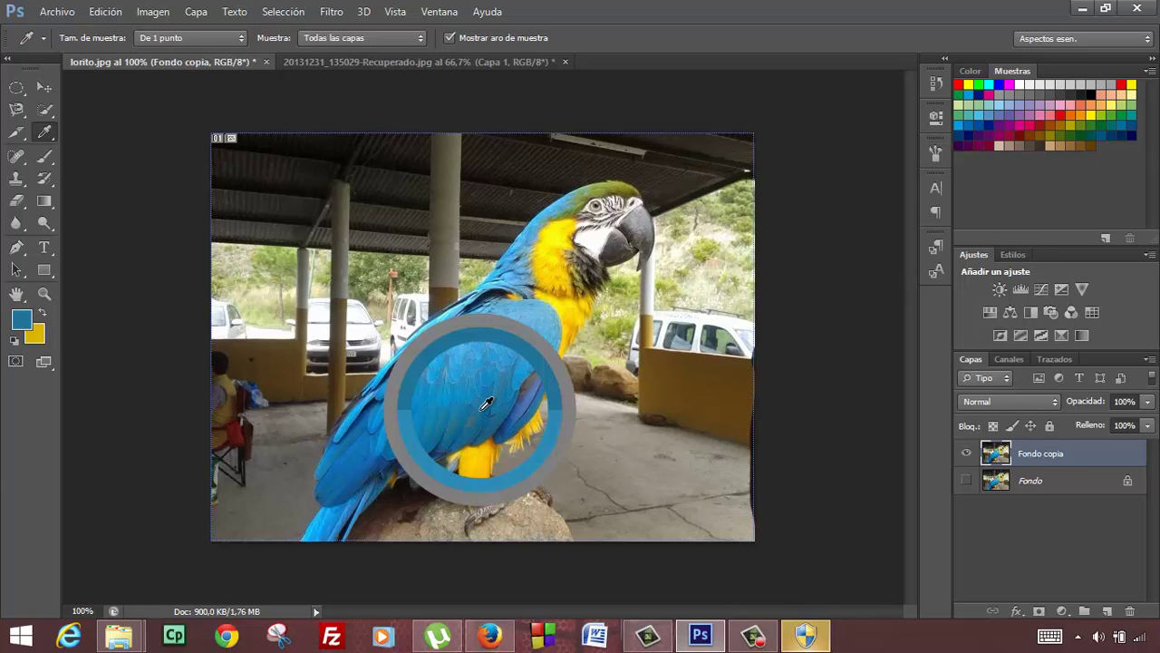
left_click(482, 406)
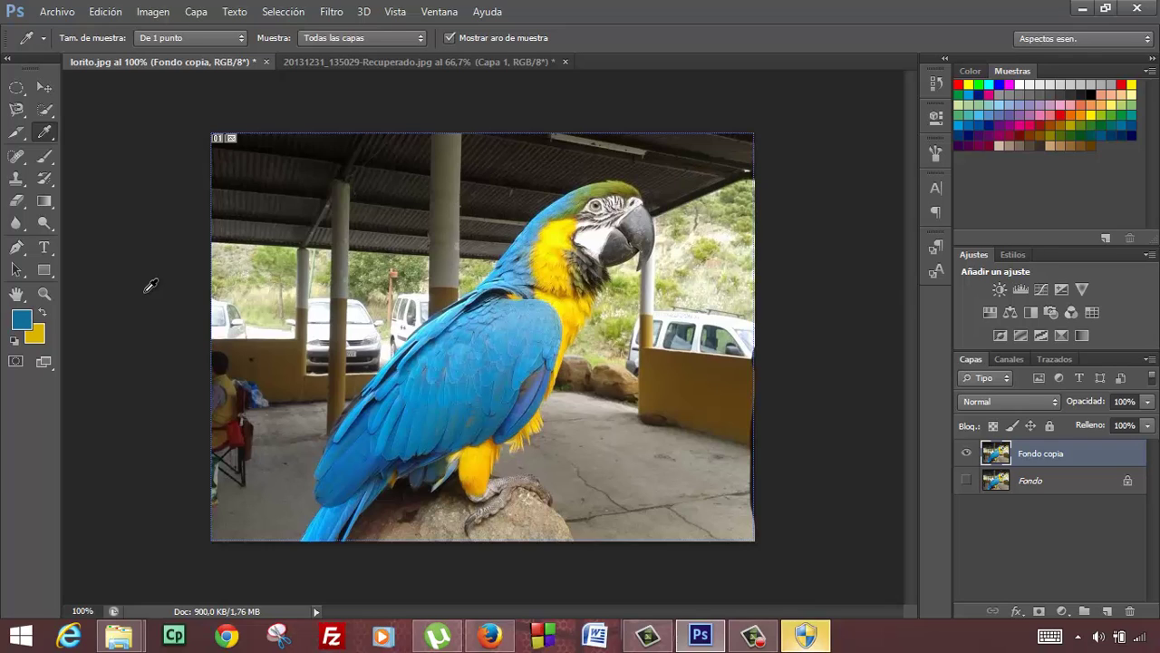
left_click(539, 313)
left_click(533, 310)
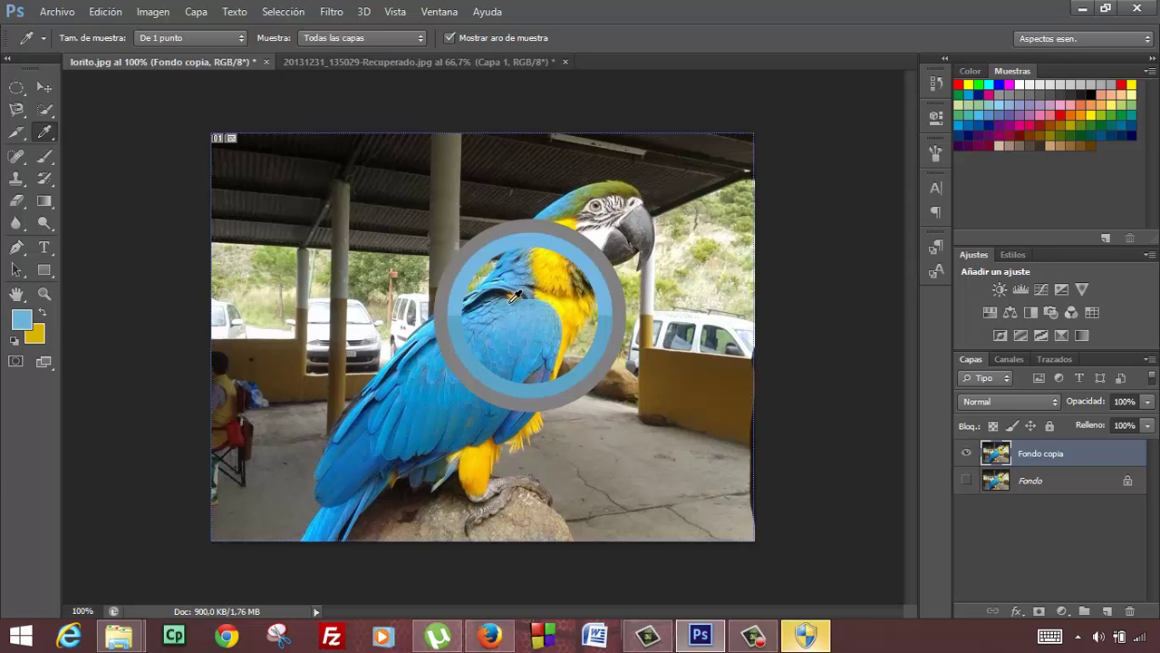
mouse_move(513, 297)
left_mouse_down()
mouse_move(493, 351)
mouse_move(386, 428)
mouse_move(478, 388)
mouse_move(519, 317)
mouse_move(529, 327)
left_mouse_up()
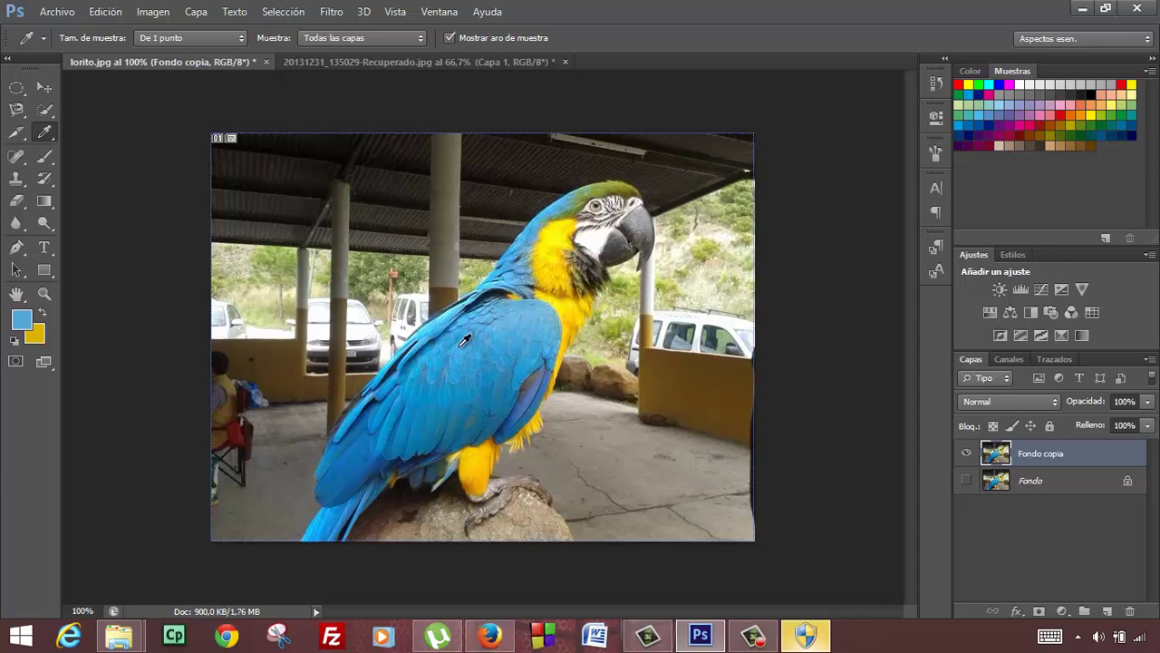
- Try 51 x 51 averaged sampling, revert to point sampling, and copy the colour's hex code
right_click(505, 341)
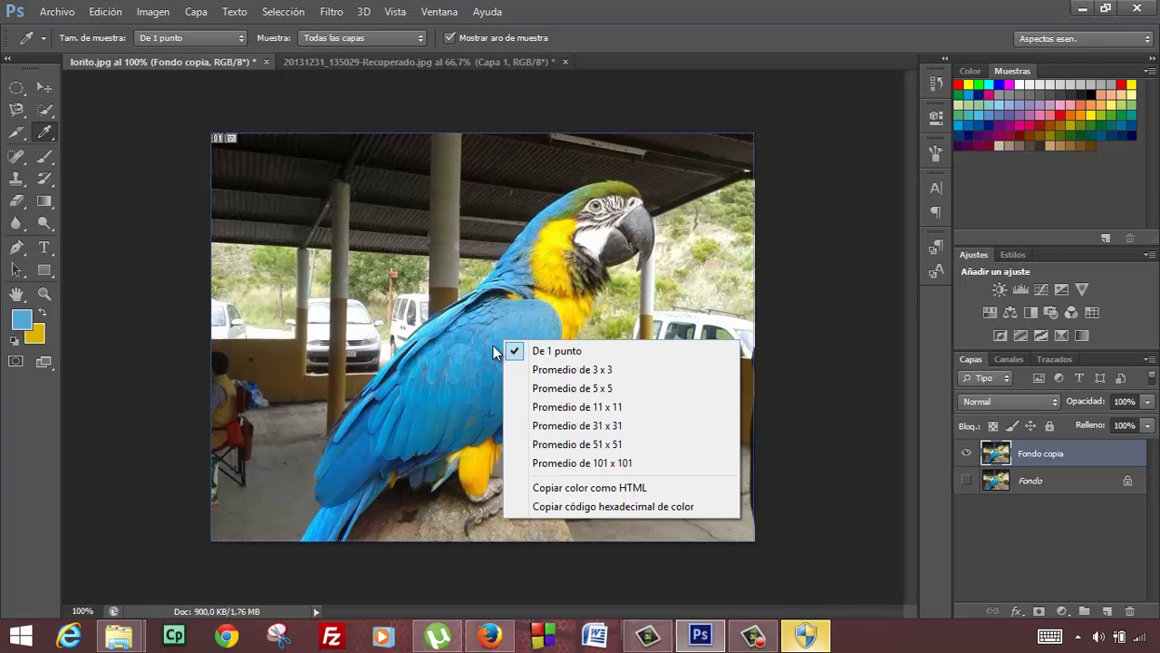
left_click(532, 444)
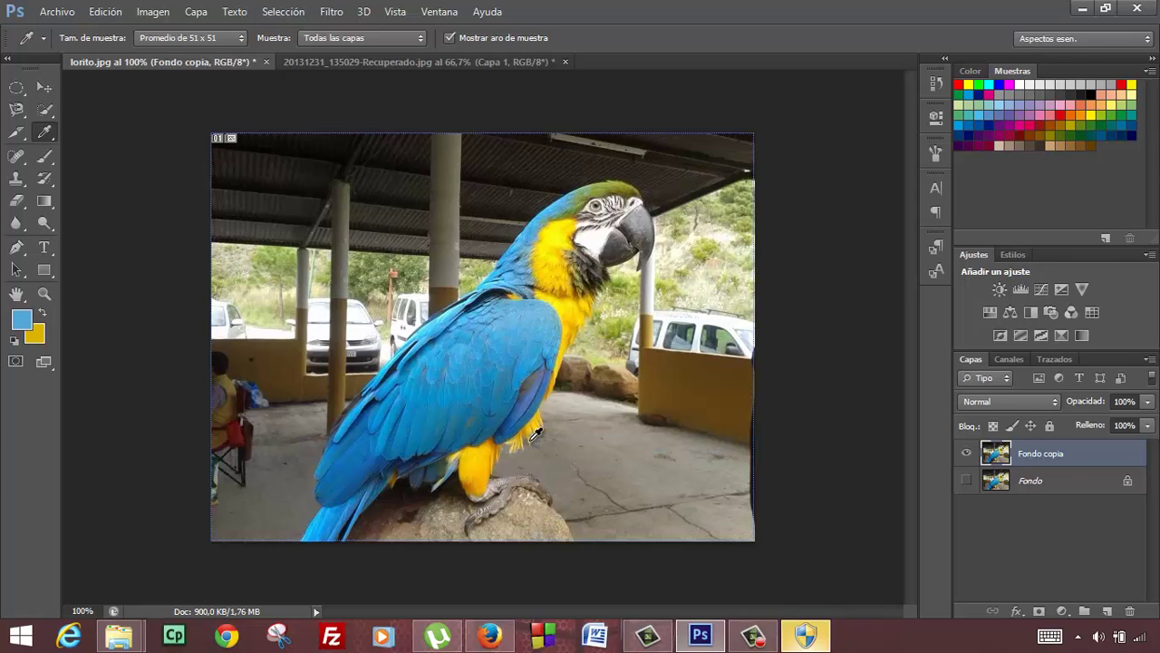
left_click(513, 341)
mouse_move(513, 341)
left_mouse_down()
mouse_move(518, 327)
mouse_move(497, 341)
left_mouse_up()
right_click(492, 351)
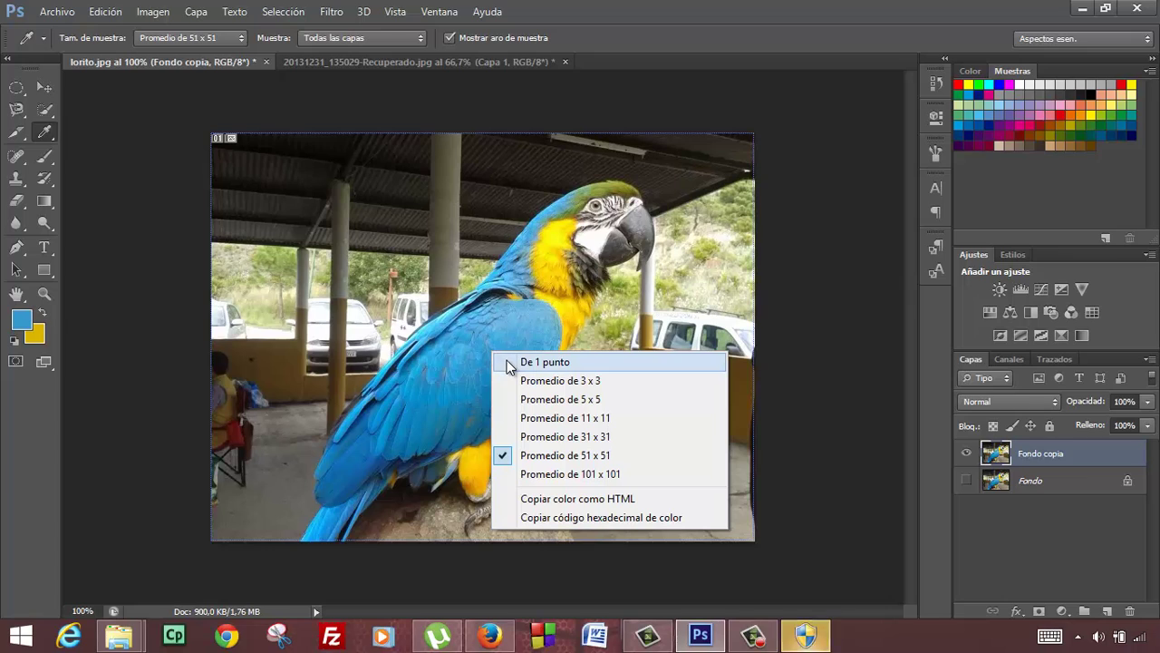
left_click(510, 364)
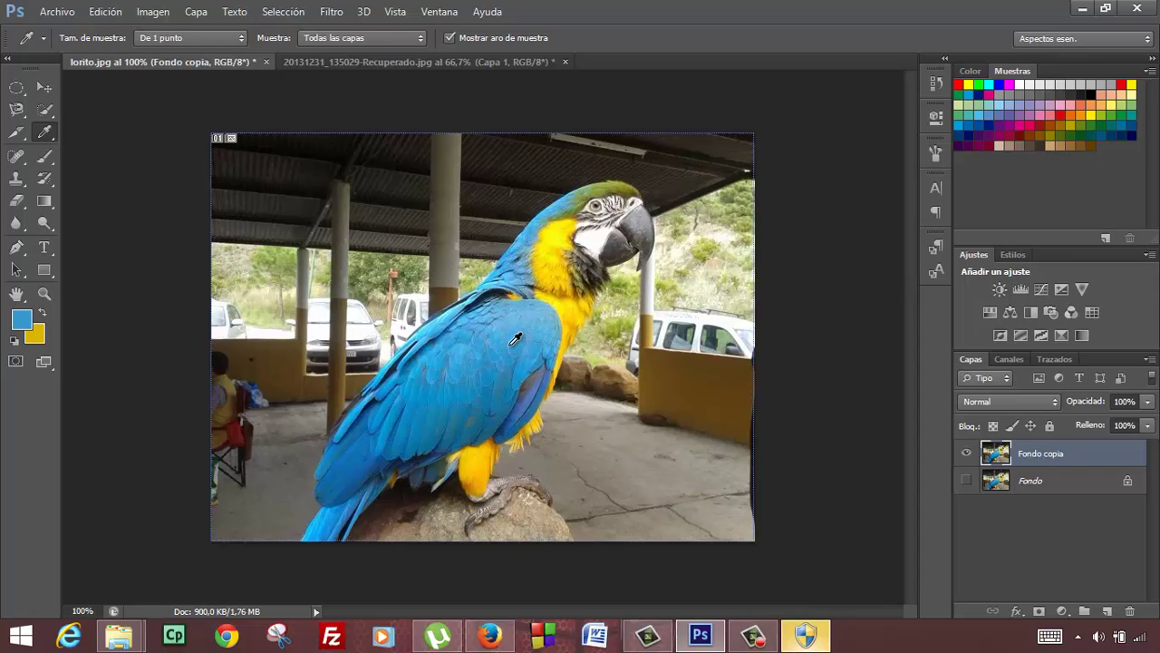
right_click(508, 350)
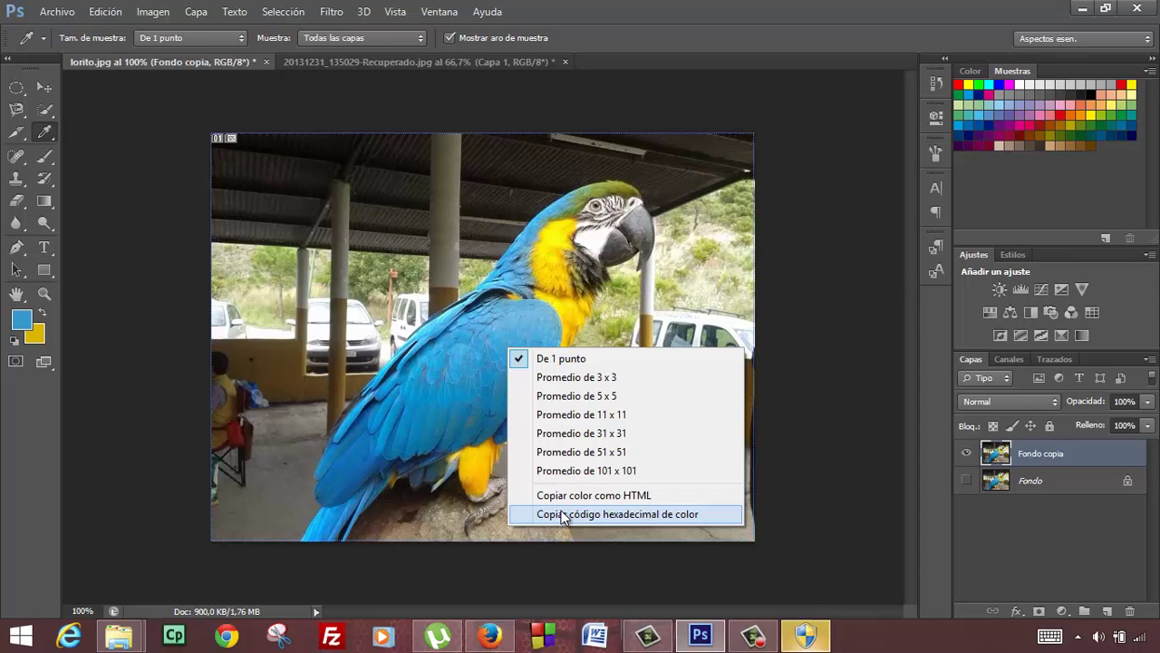
left_click(563, 515)
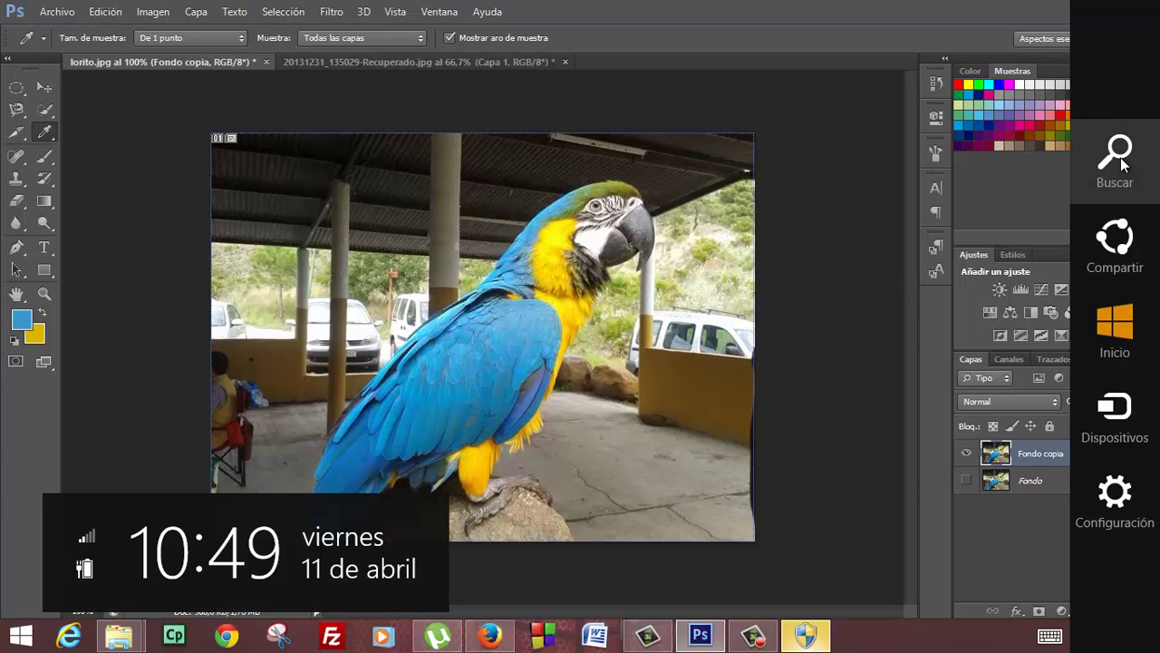
left_click(1122, 162)
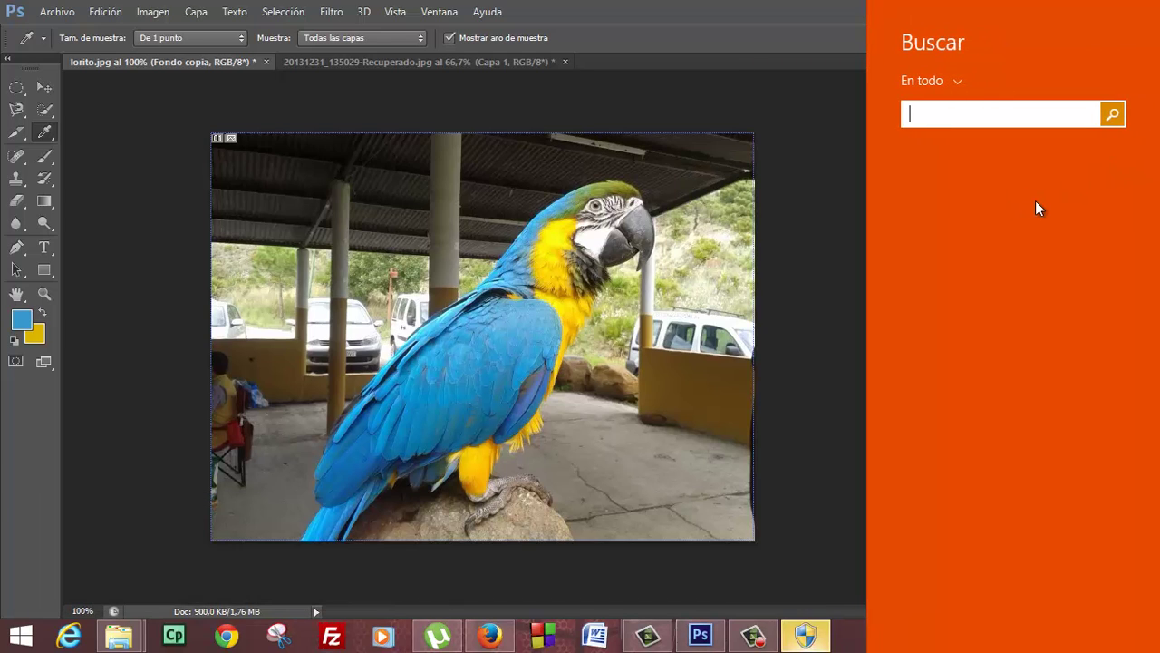
type("bloc de notas")
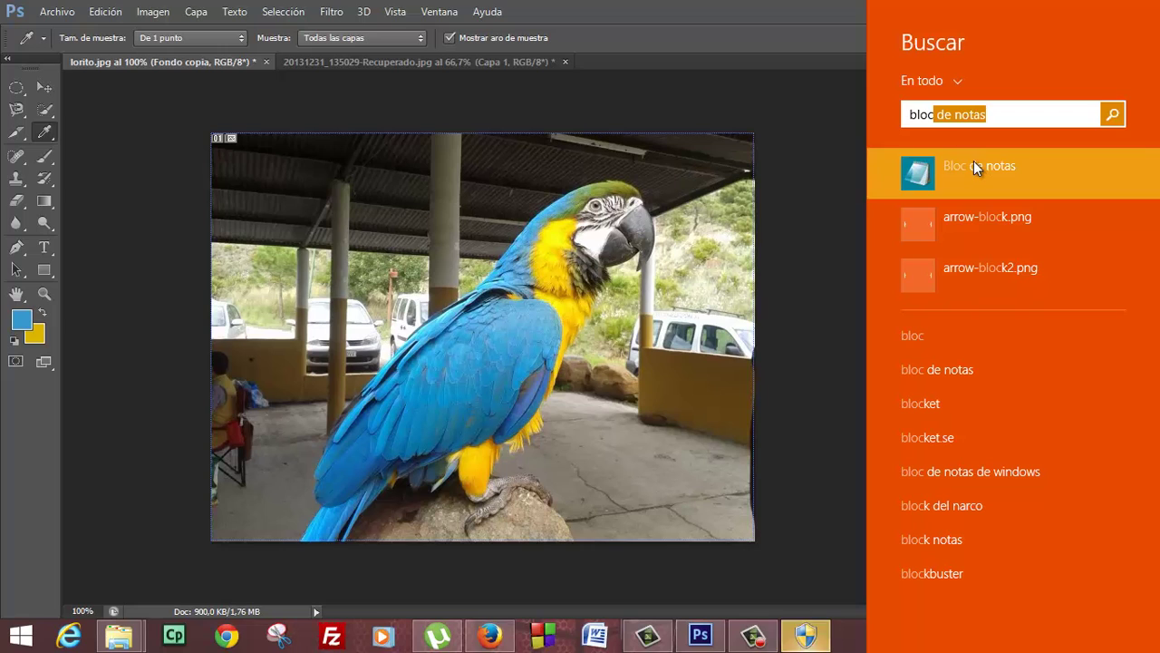
left_click(952, 168)
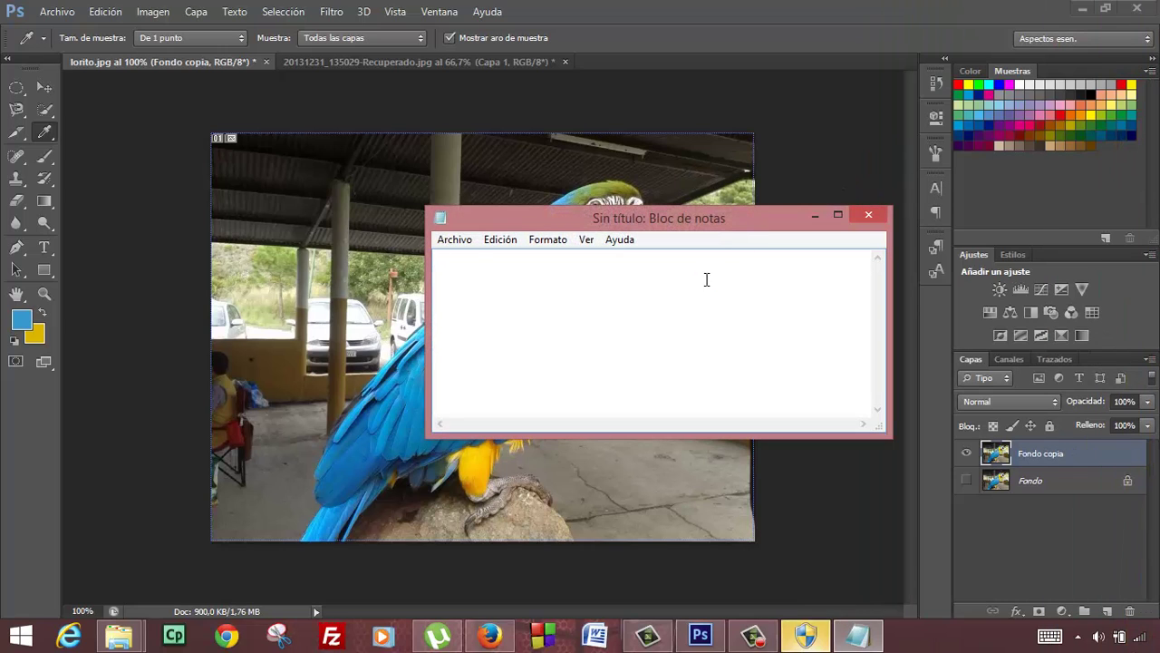
type("479fd1")
key("Return")
type("00")
key("BackSpace")
type("1")
type("234567")
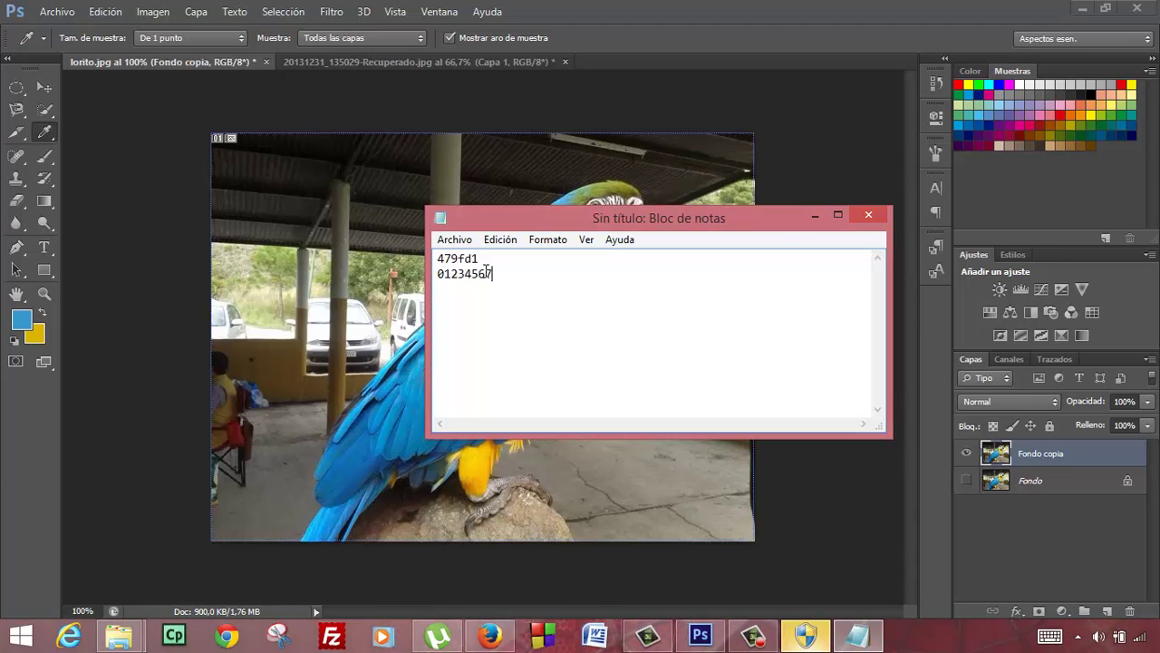
type("89ABCDE")
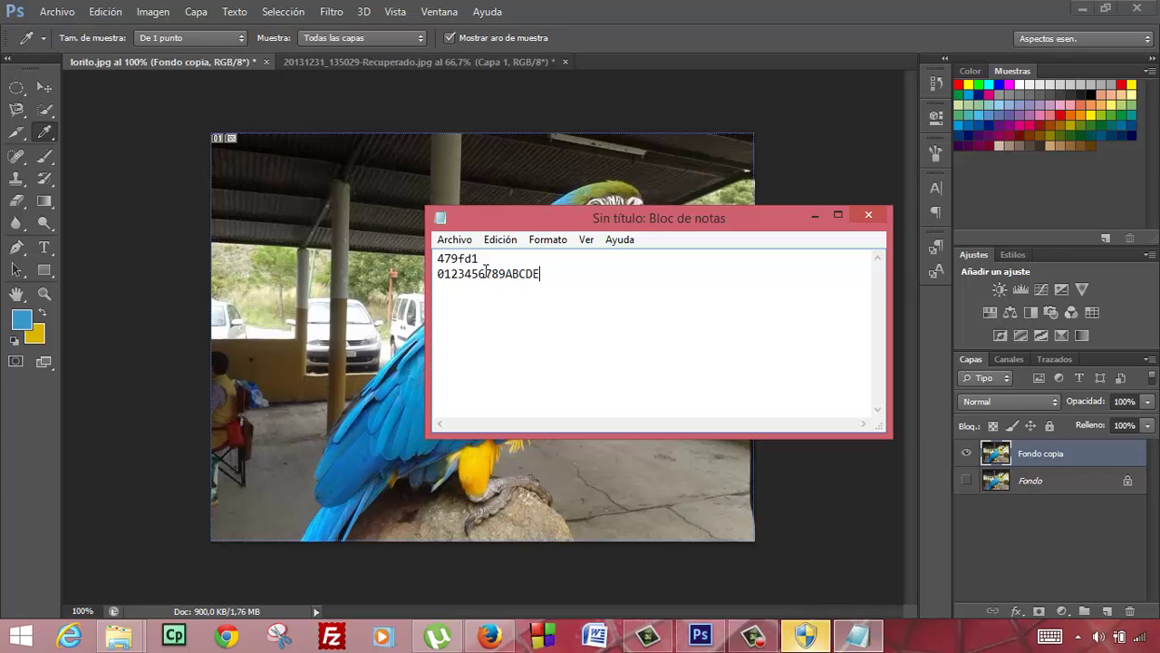
type("F")
- Keep the note open by cancelling its close, then show Photoshop's Channels panel
left_click(880, 214)
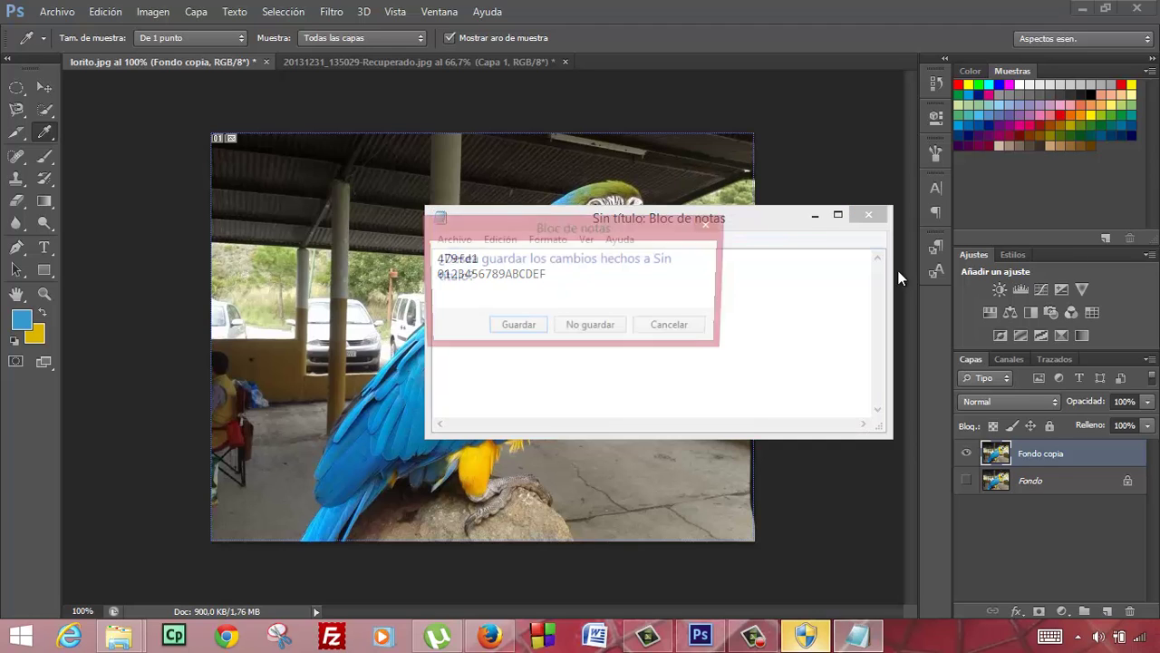
left_click(672, 326)
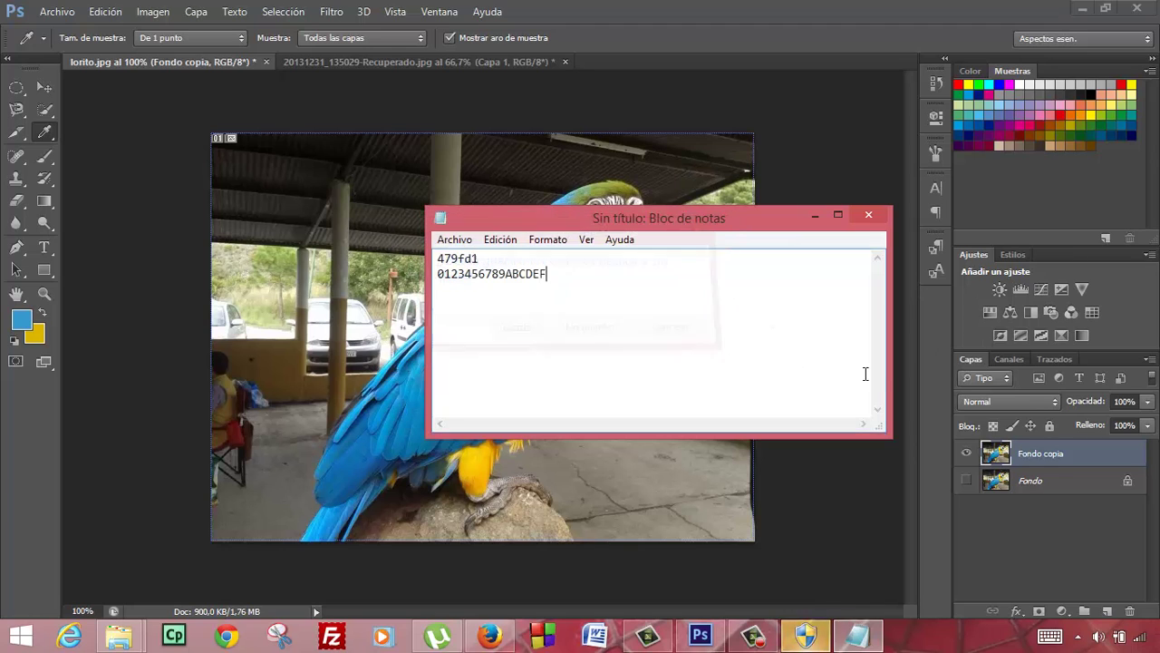
left_click(995, 357)
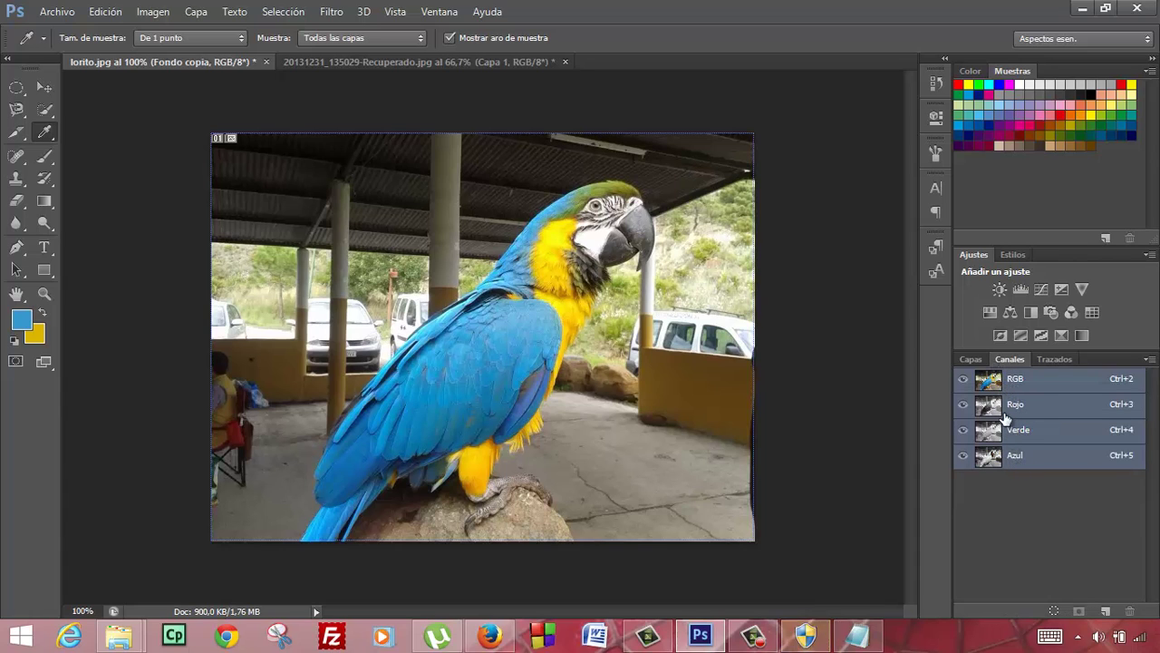
- Make the Red channel active while toggling Green and Blue so all channels stay visible
left_click(1006, 410)
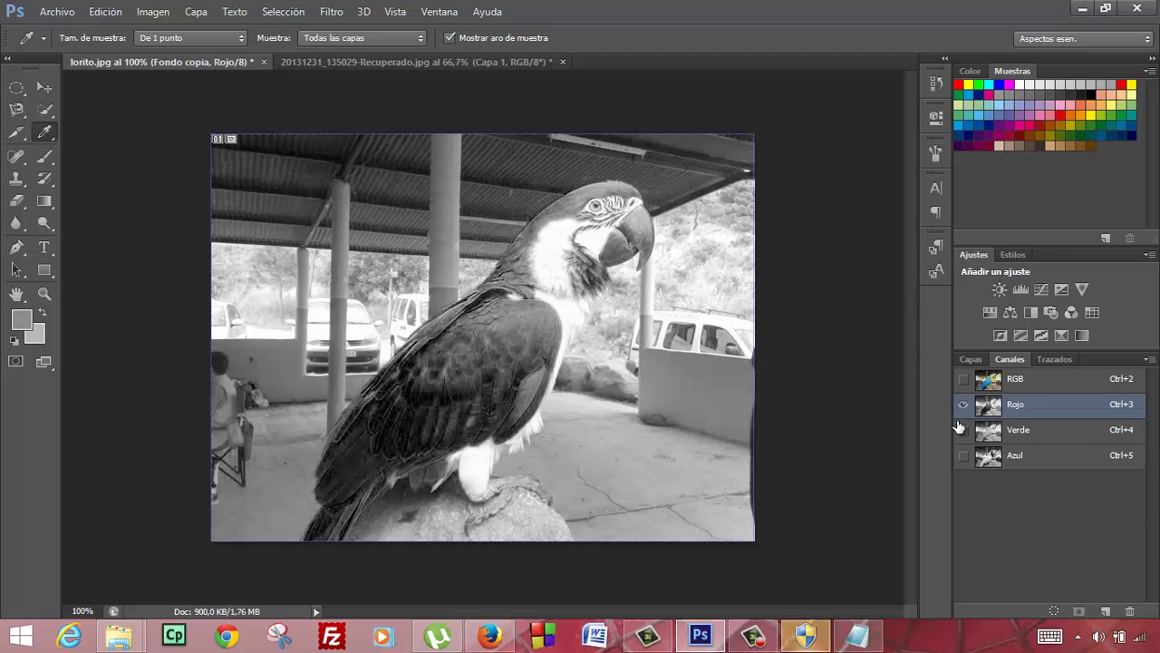
left_click(963, 432)
left_click(963, 456)
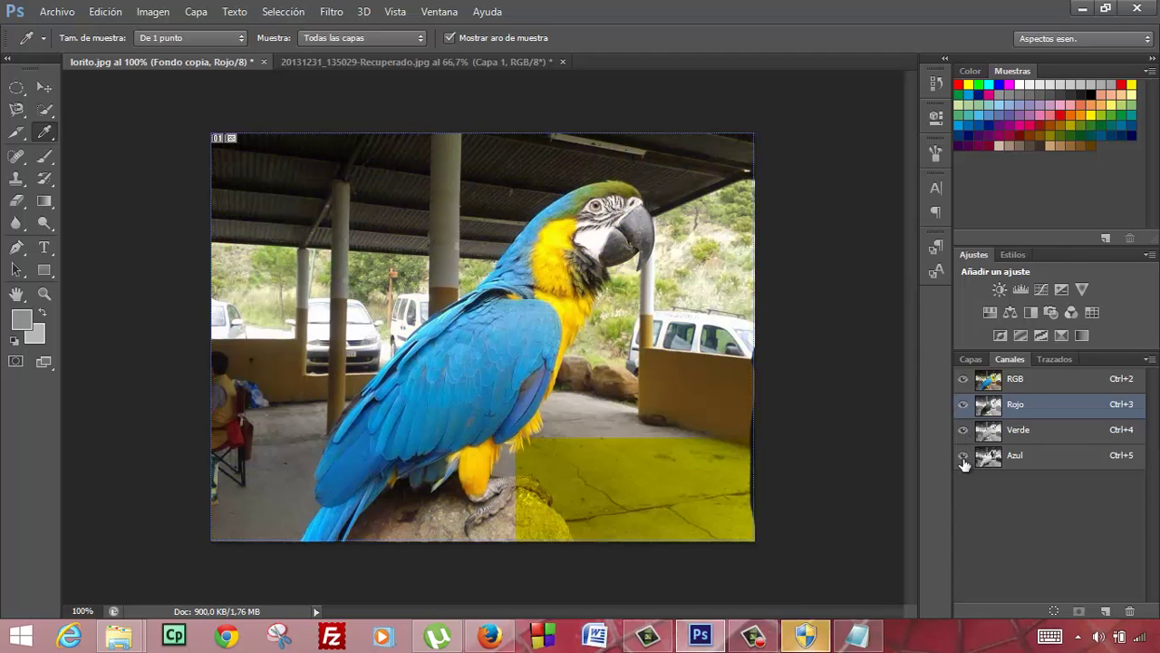
left_click(963, 458)
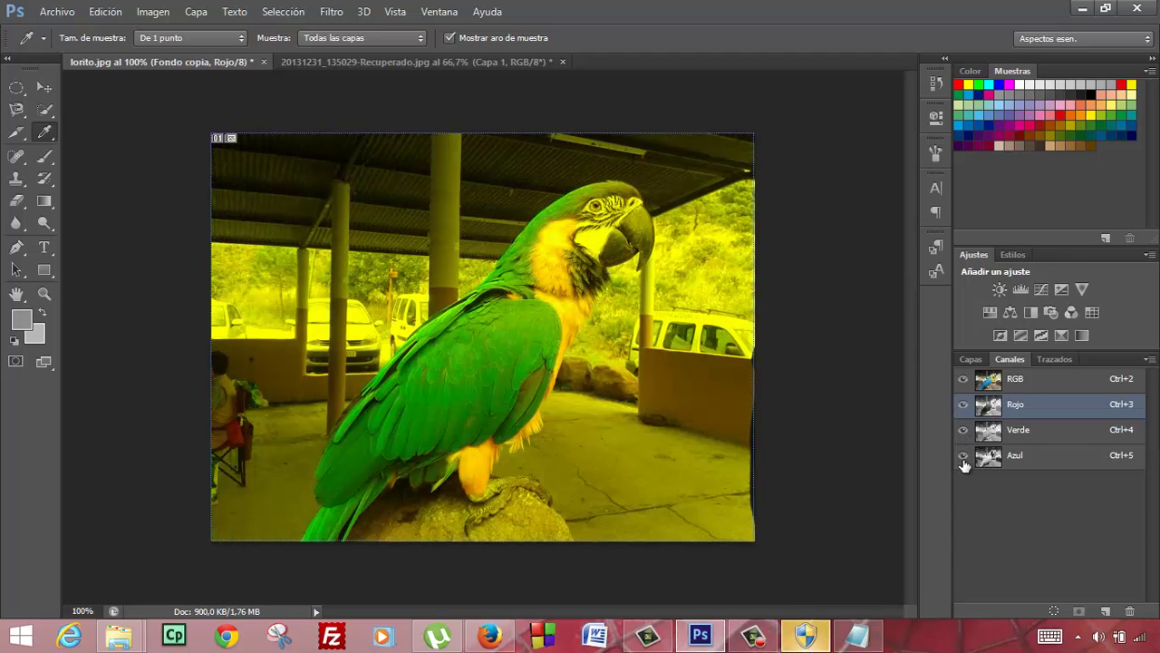
left_click(962, 456)
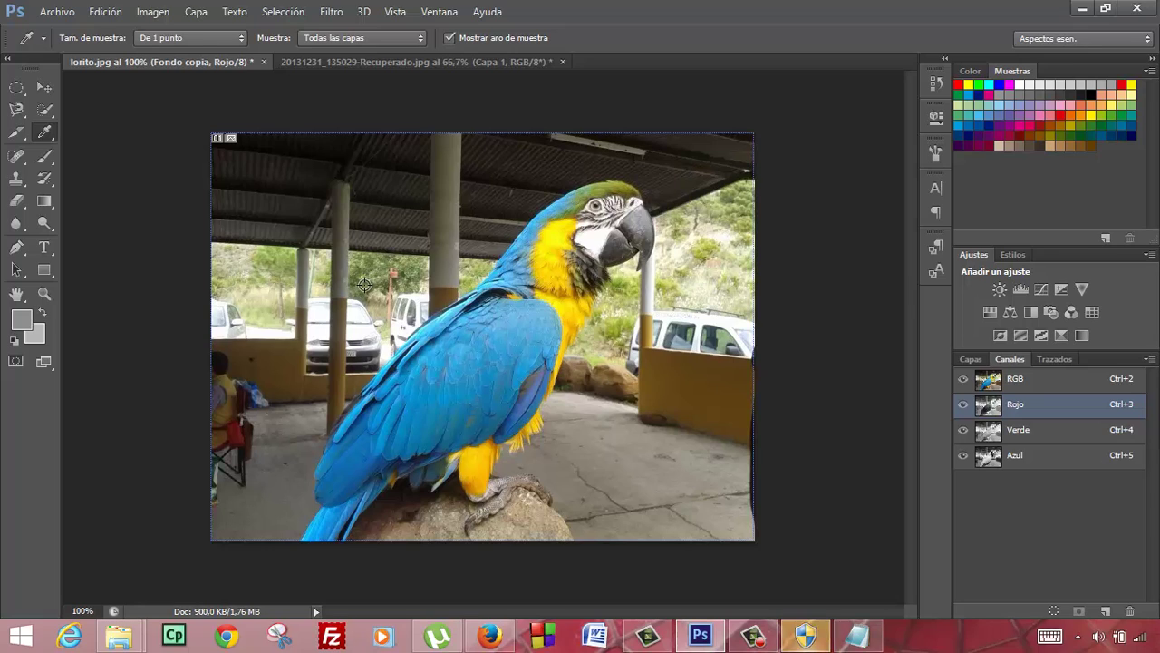
- Restore the composite RGB channel and return to the Layers panel
right_click(47, 135)
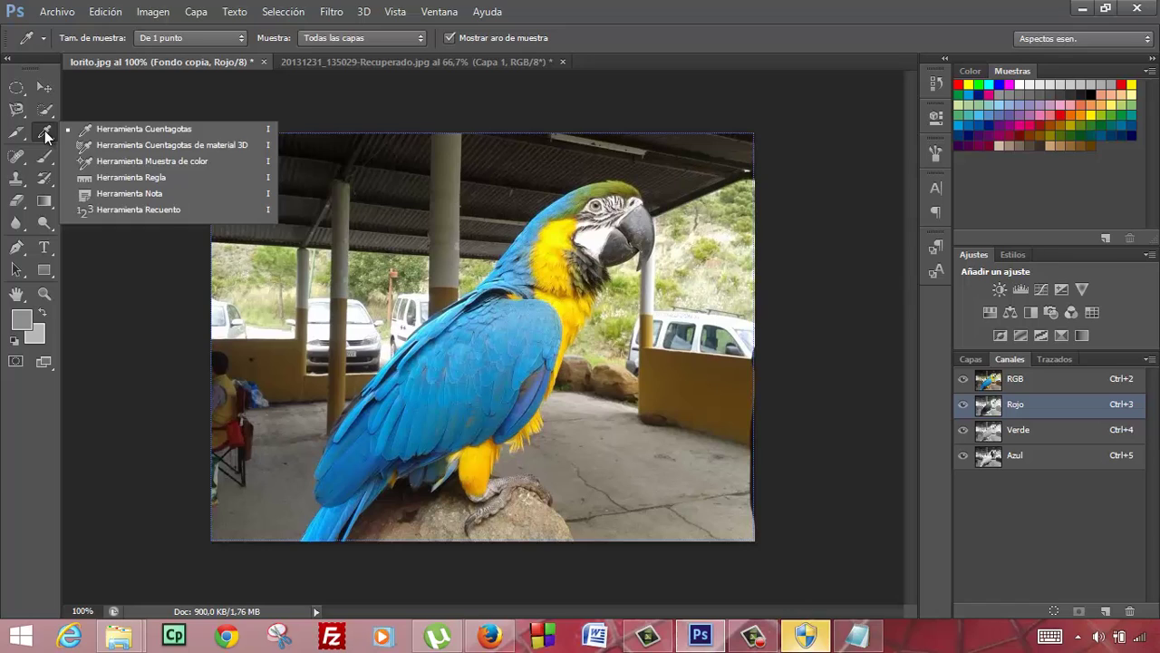
left_click(146, 146)
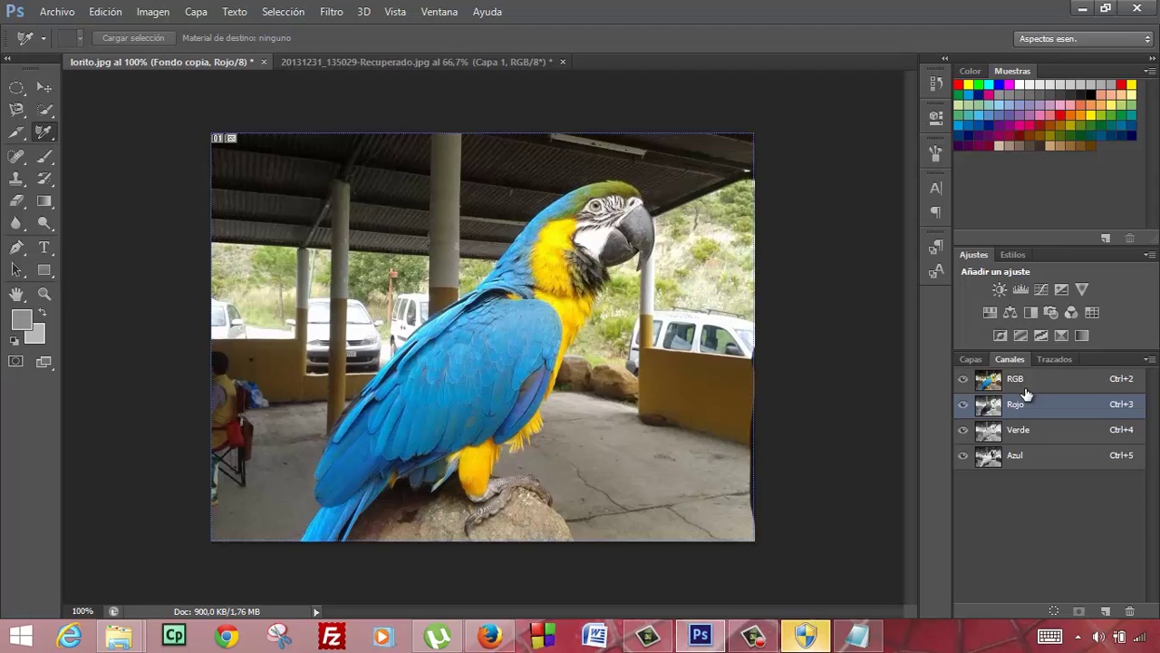
left_click(983, 379)
left_click(971, 359)
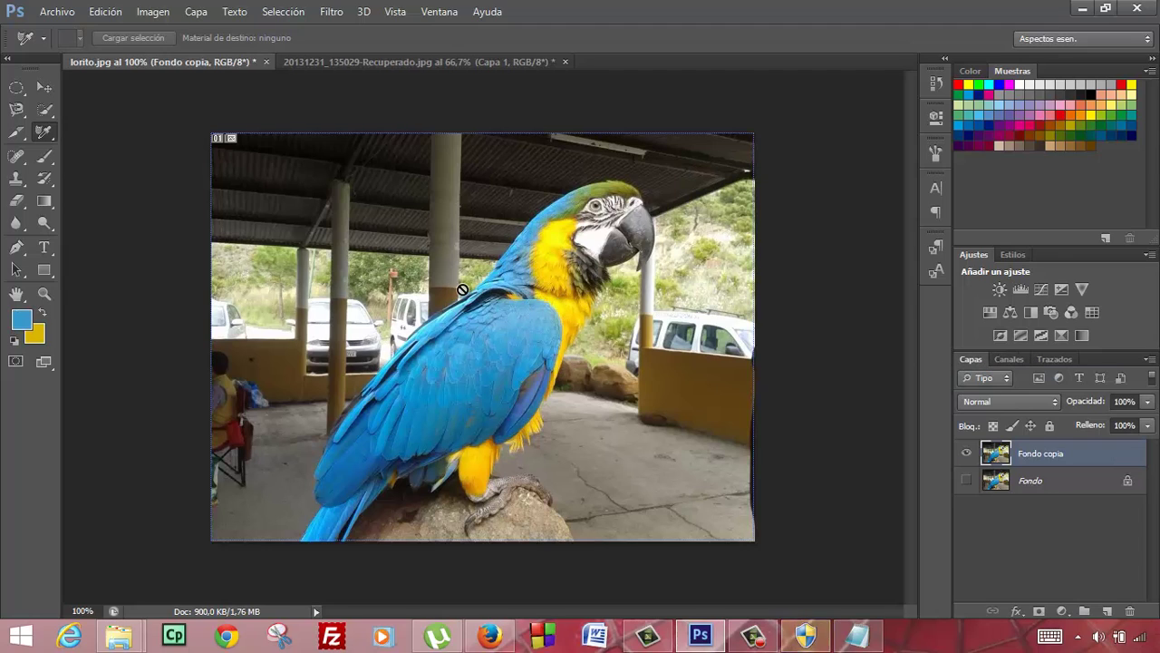
- Place three colour samplers: on the blue feathers, the yellow neck, and near the head
right_click(51, 134)
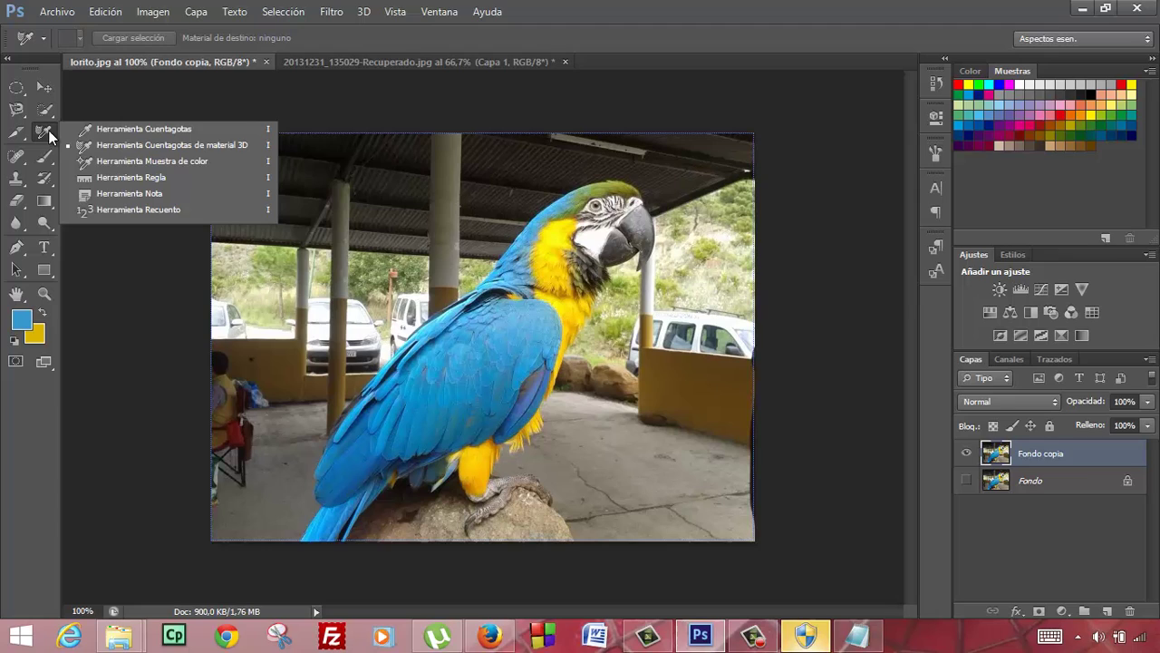
left_click(106, 163)
left_click(463, 341)
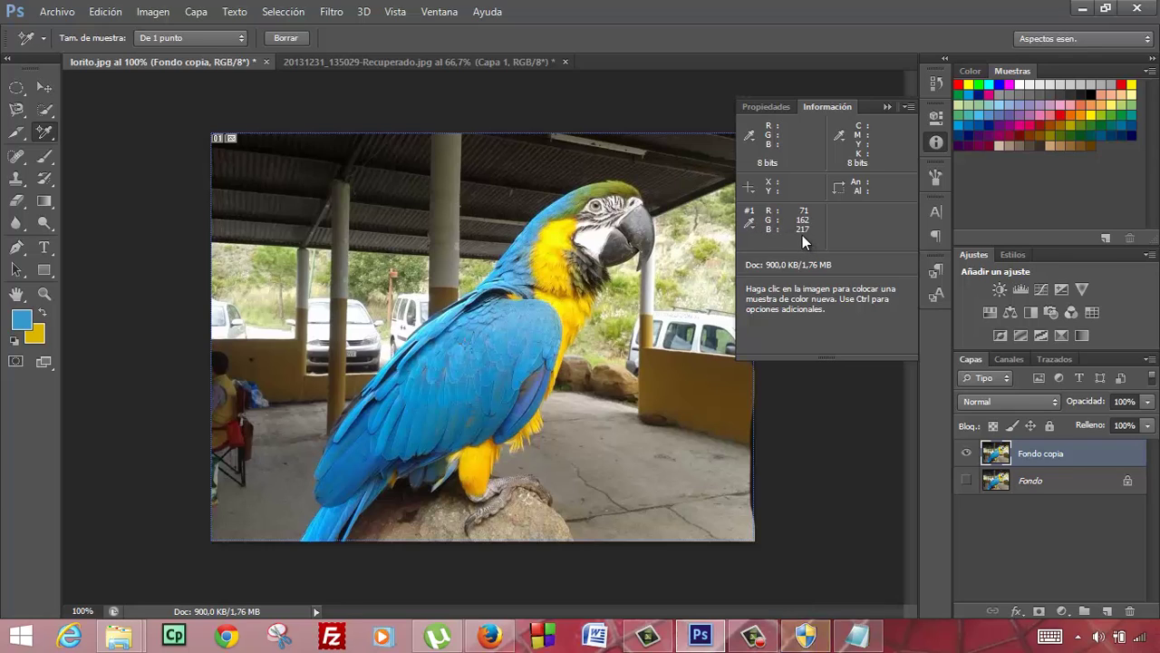
left_click(561, 295)
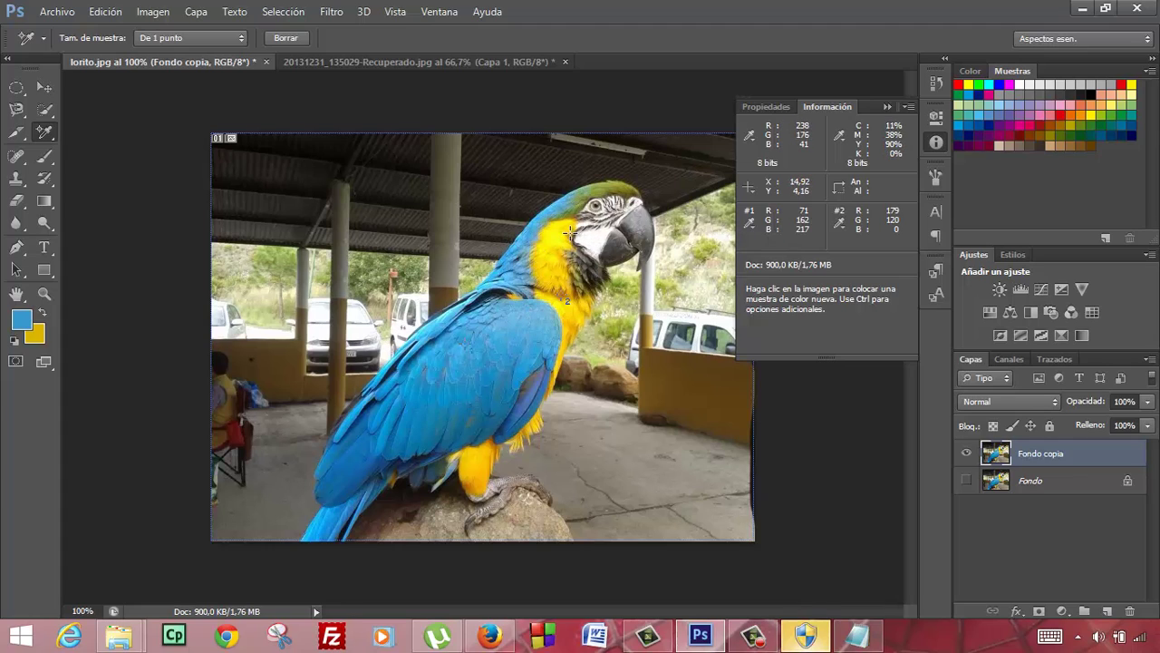
left_click(607, 207)
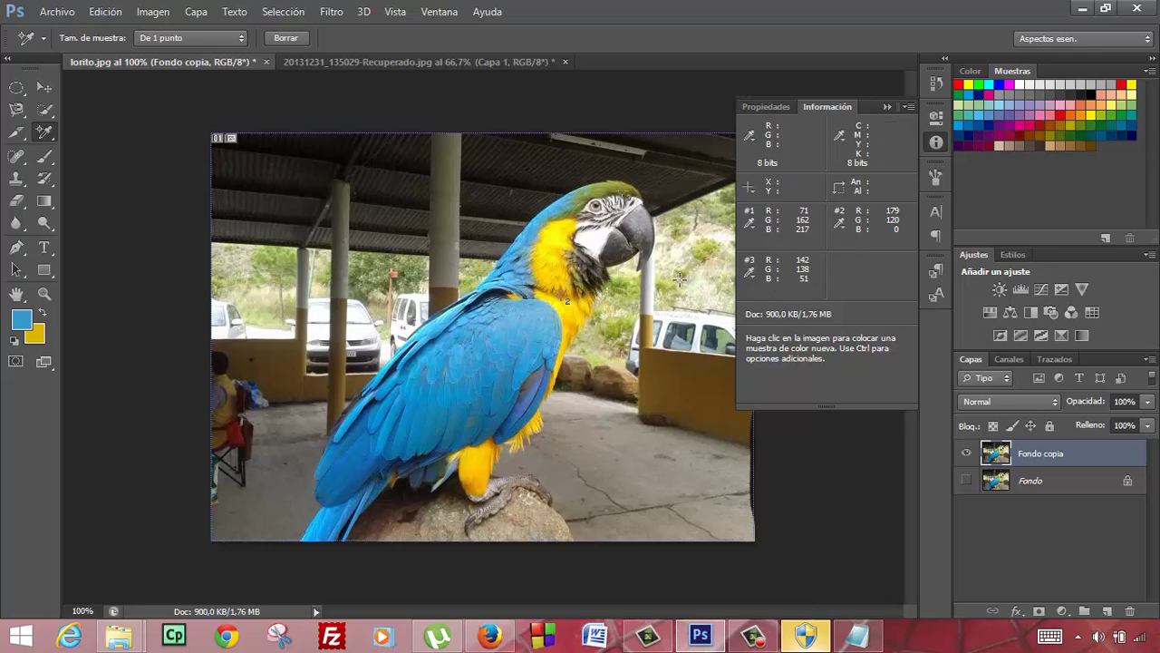
right_click(46, 142)
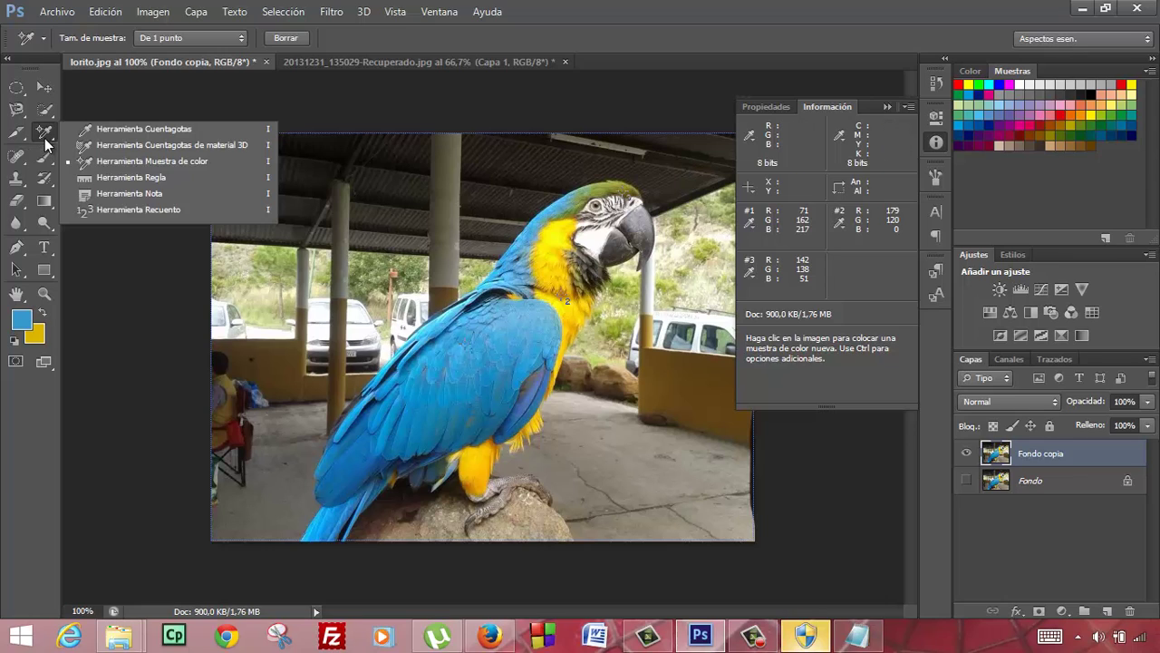
- Draw a nearly horizontal ruler line of about 375 pixels at -179.7° to the parrot's head
left_click(118, 178)
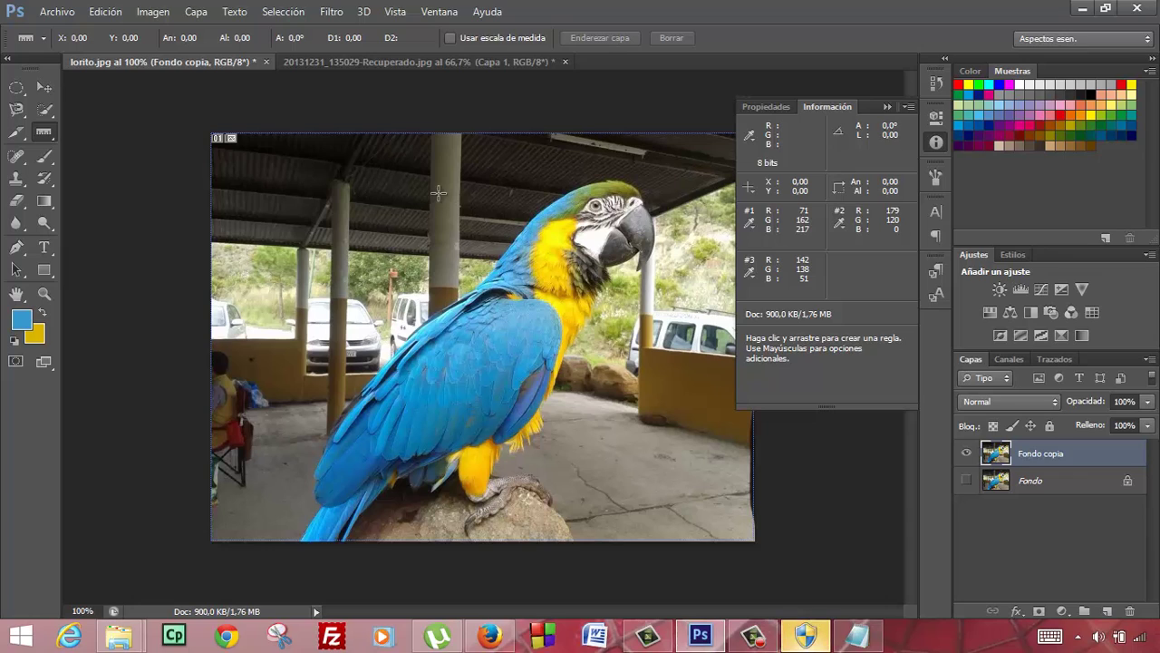
left_click_drag(642, 173, 323, 538)
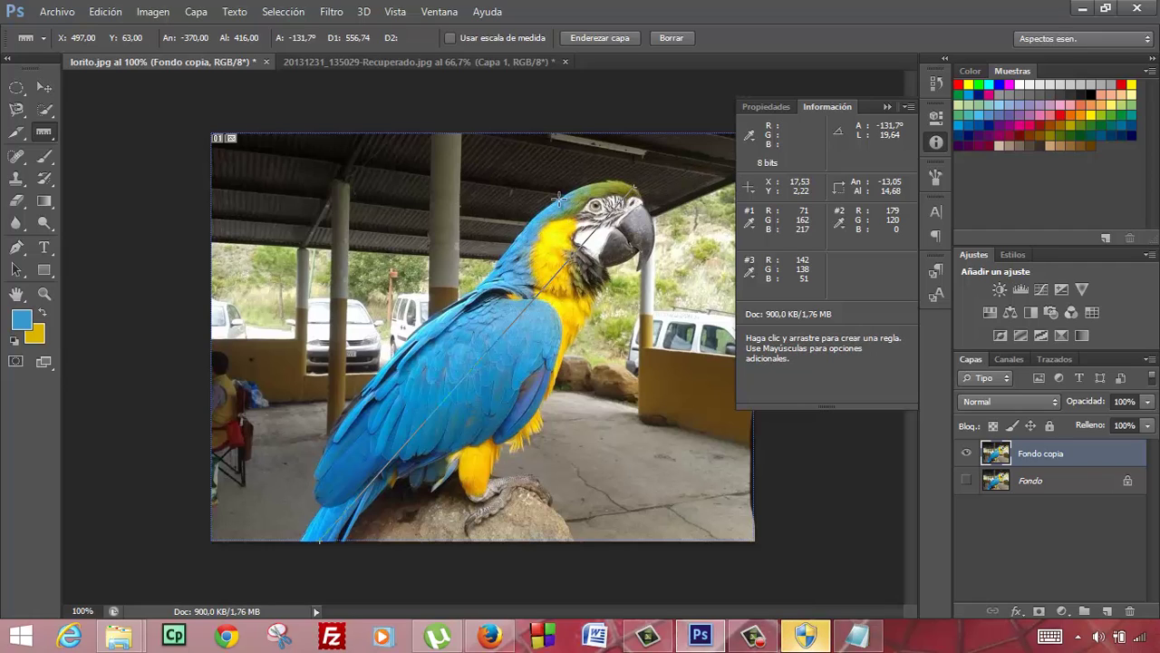
left_click_drag(578, 209, 632, 247)
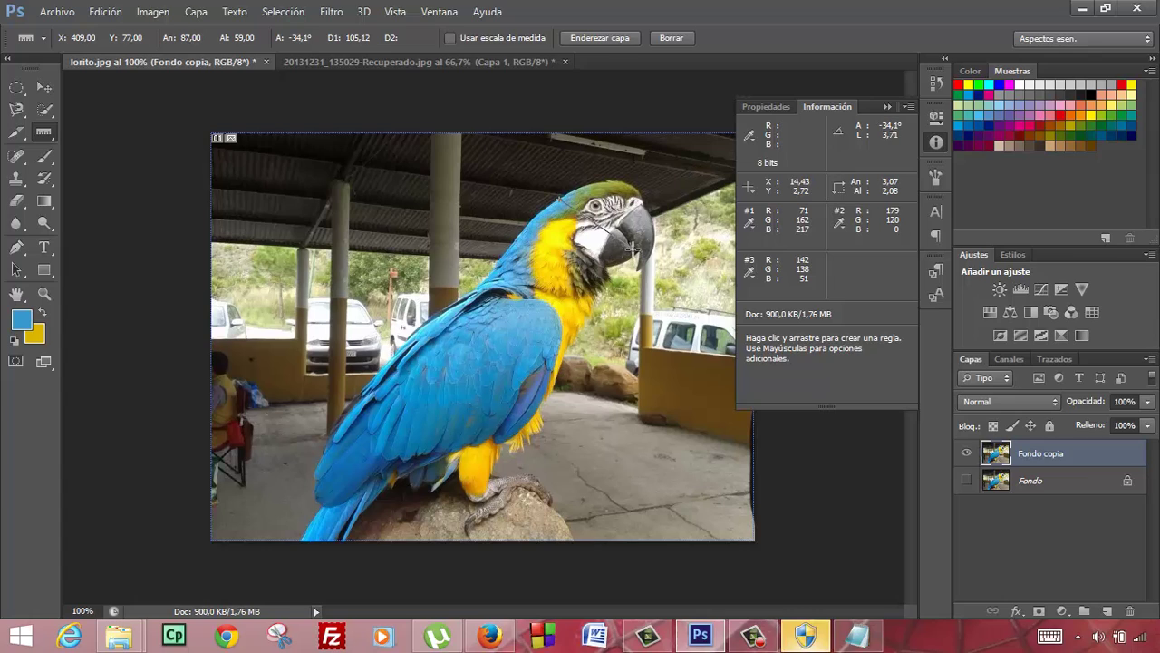
left_click_drag(632, 247, 657, 333)
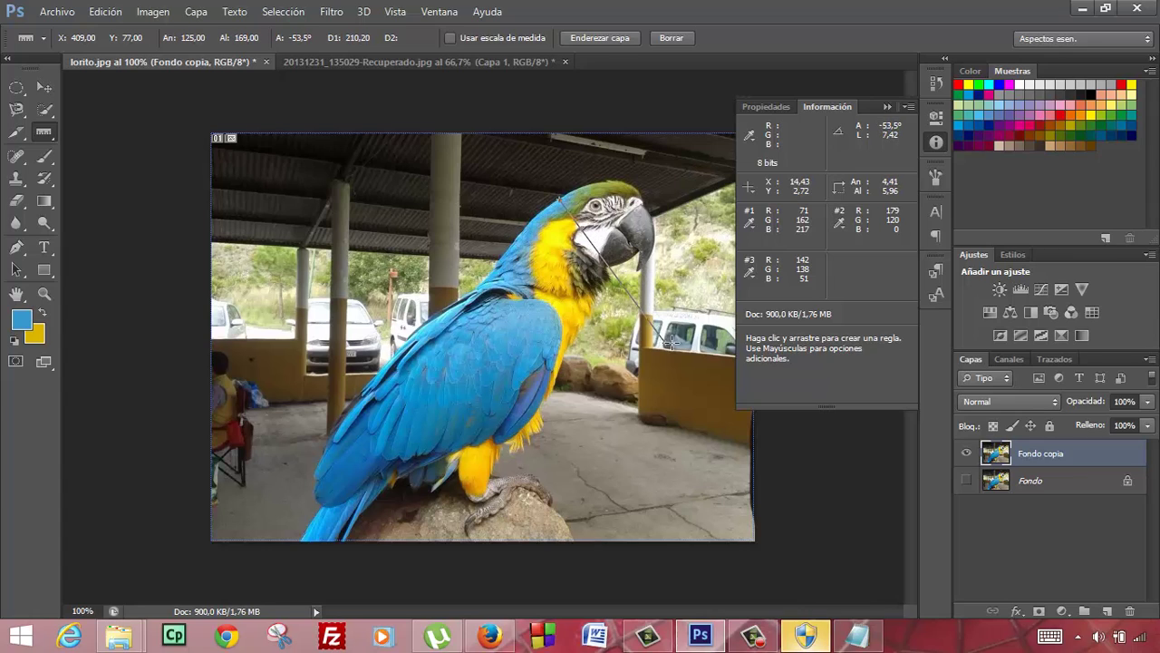
mouse_move(657, 334)
left_mouse_down()
mouse_move(705, 291)
mouse_move(710, 196)
left_mouse_up()
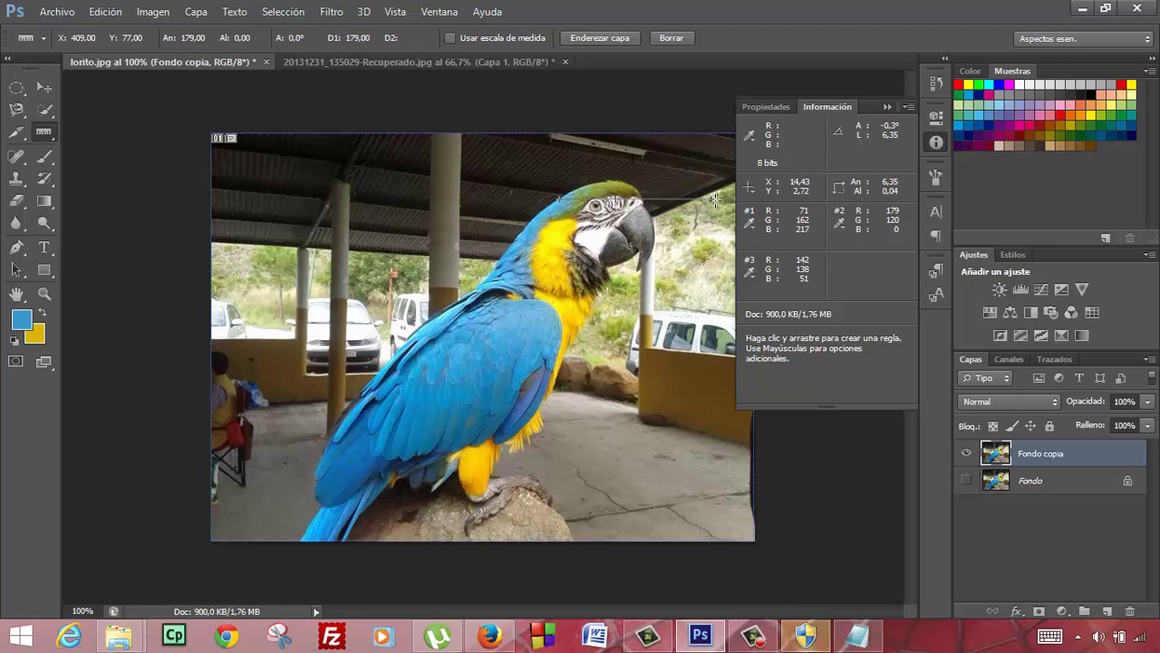
mouse_move(711, 197)
left_mouse_down()
mouse_move(743, 199)
mouse_move(306, 185)
mouse_move(257, 197)
left_mouse_up()
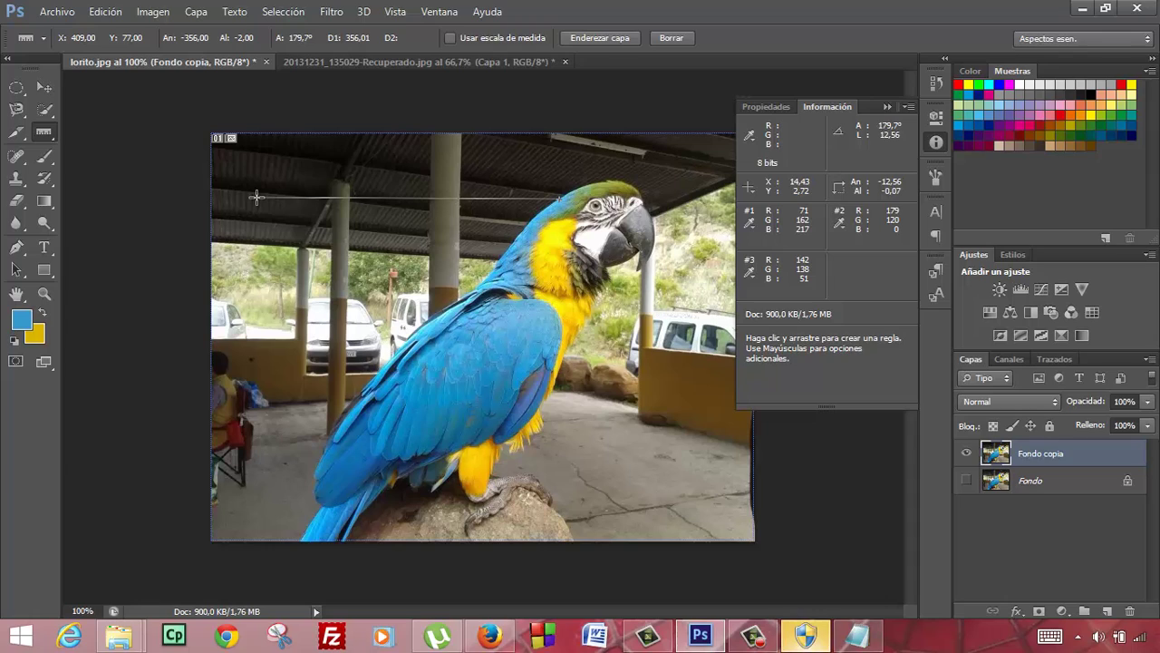
mouse_move(257, 196)
left_mouse_down()
mouse_move(235, 194)
mouse_move(307, 162)
left_mouse_up()
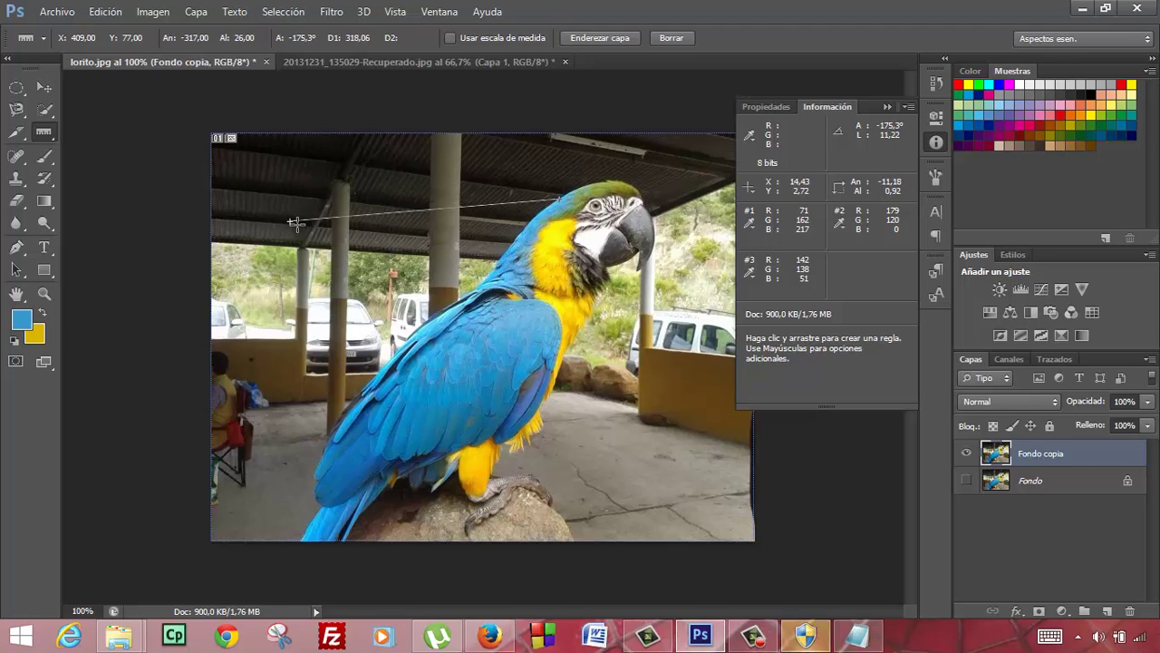
mouse_move(319, 163)
left_mouse_down()
mouse_move(347, 251)
mouse_move(272, 290)
left_mouse_up()
mouse_move(280, 239)
left_mouse_down()
mouse_move(292, 197)
mouse_move(241, 199)
left_mouse_up()
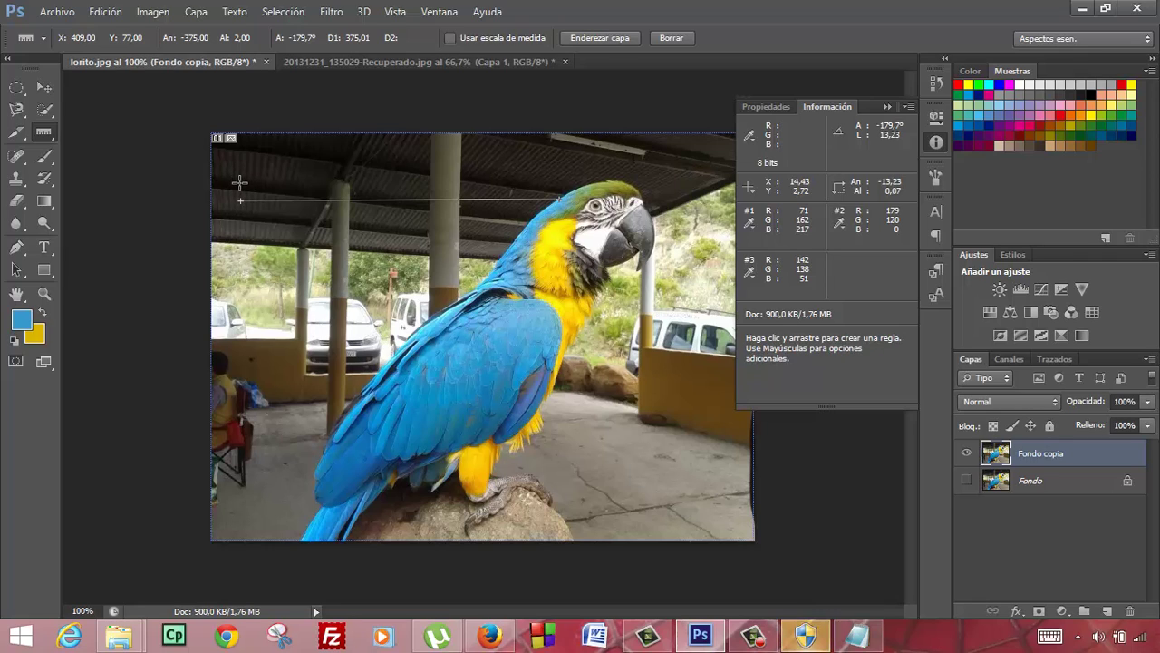
- Pin a note reading 'COLOR DEL LORITO' on the photo beside the pillar left of the parrot
right_click(47, 140)
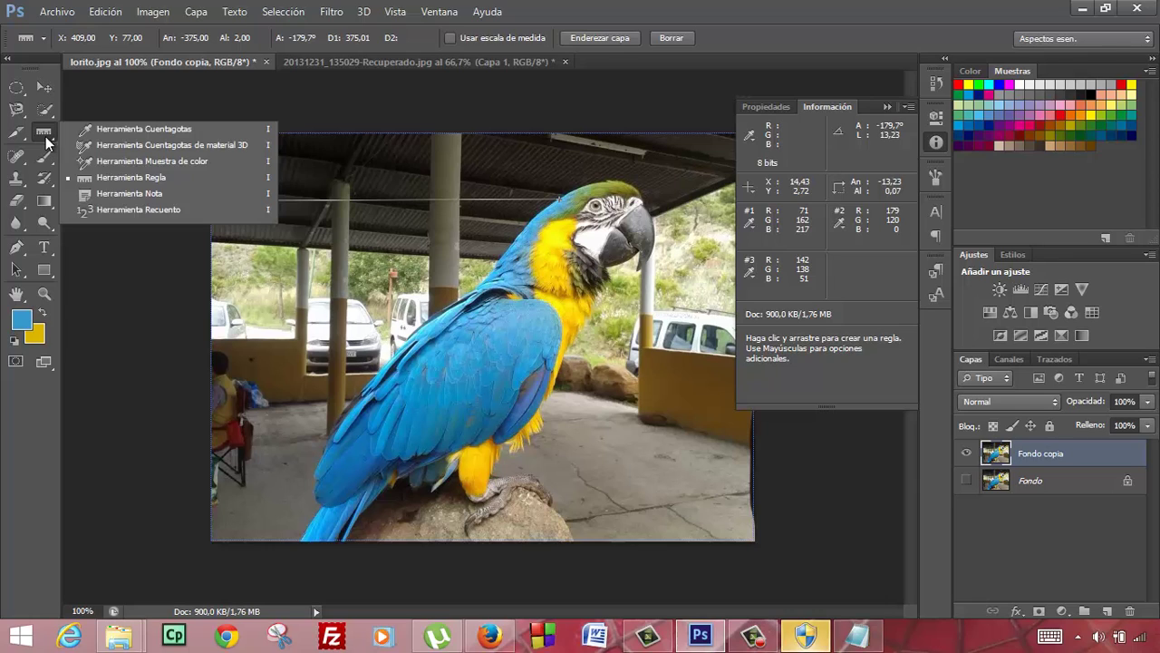
left_click(115, 195)
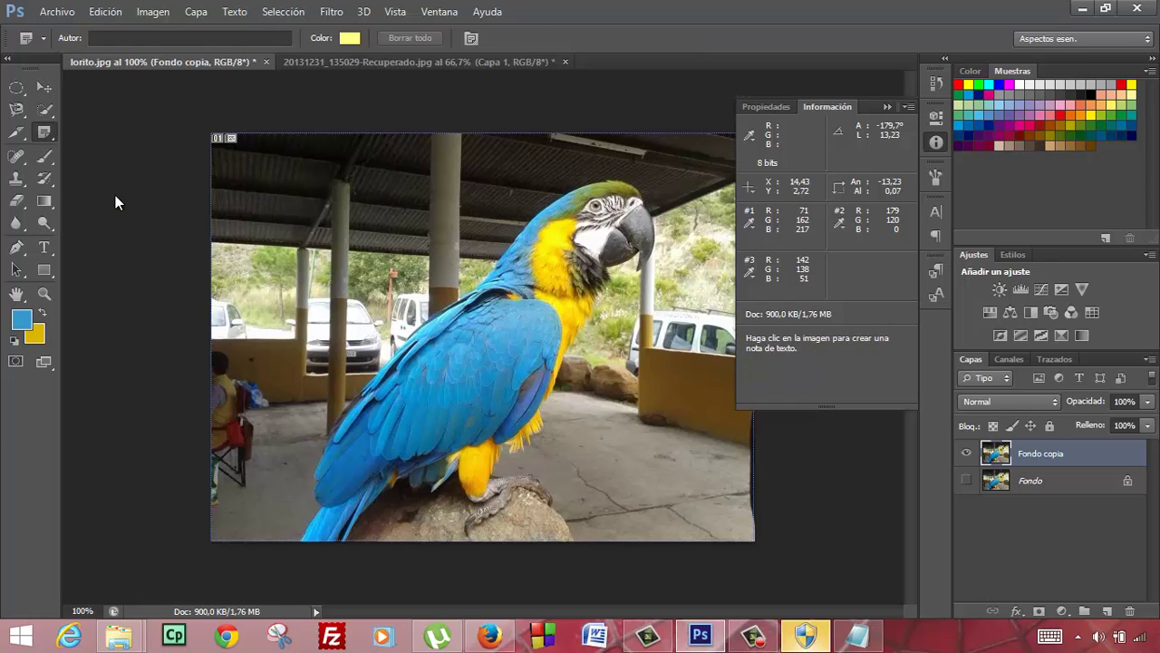
left_click(391, 240)
type("COLOR DEL LORITO")
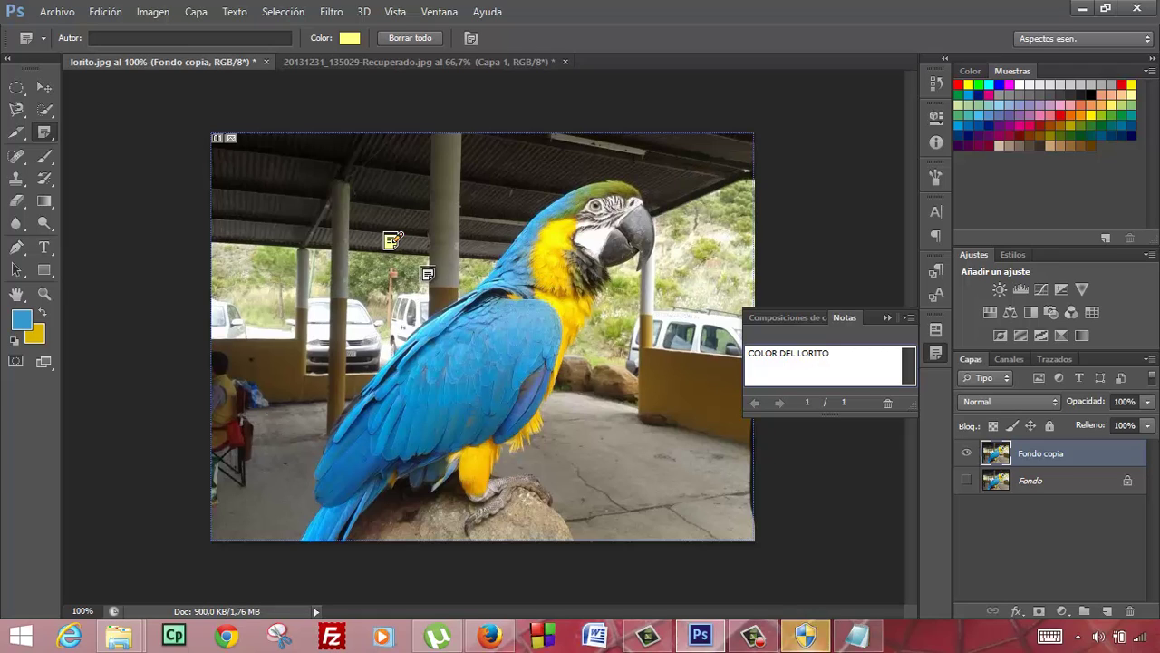
left_click(45, 135)
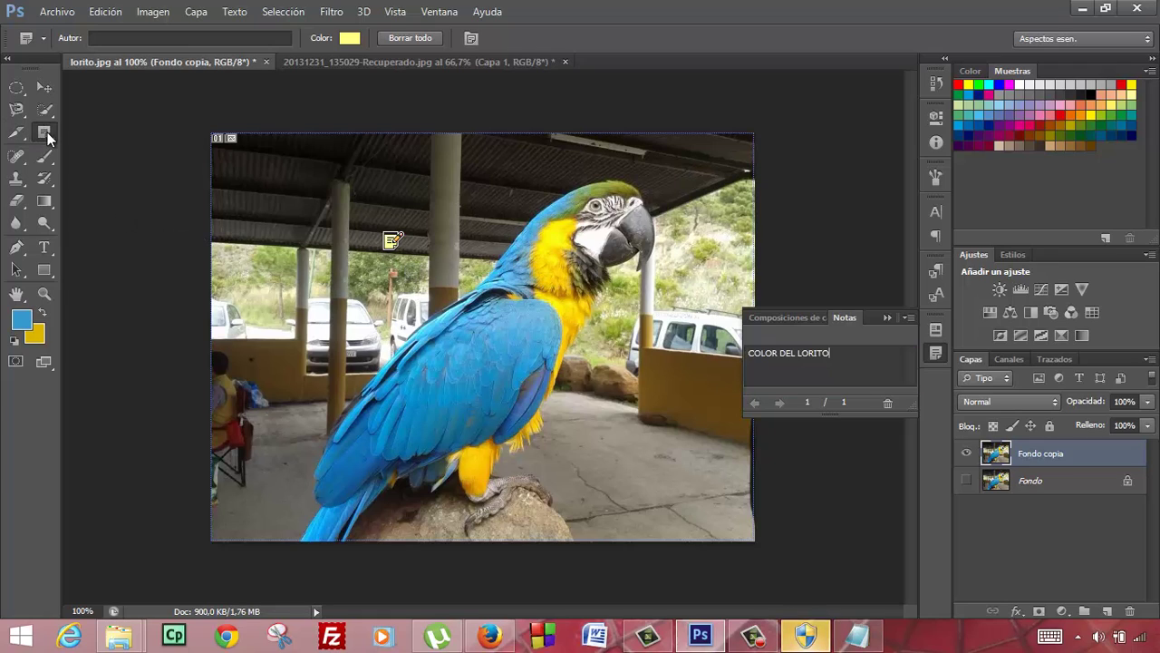
- Place nine Count tool markers on the pillars, top-right corner, parrot, wing, rock and ground
left_click(120, 208)
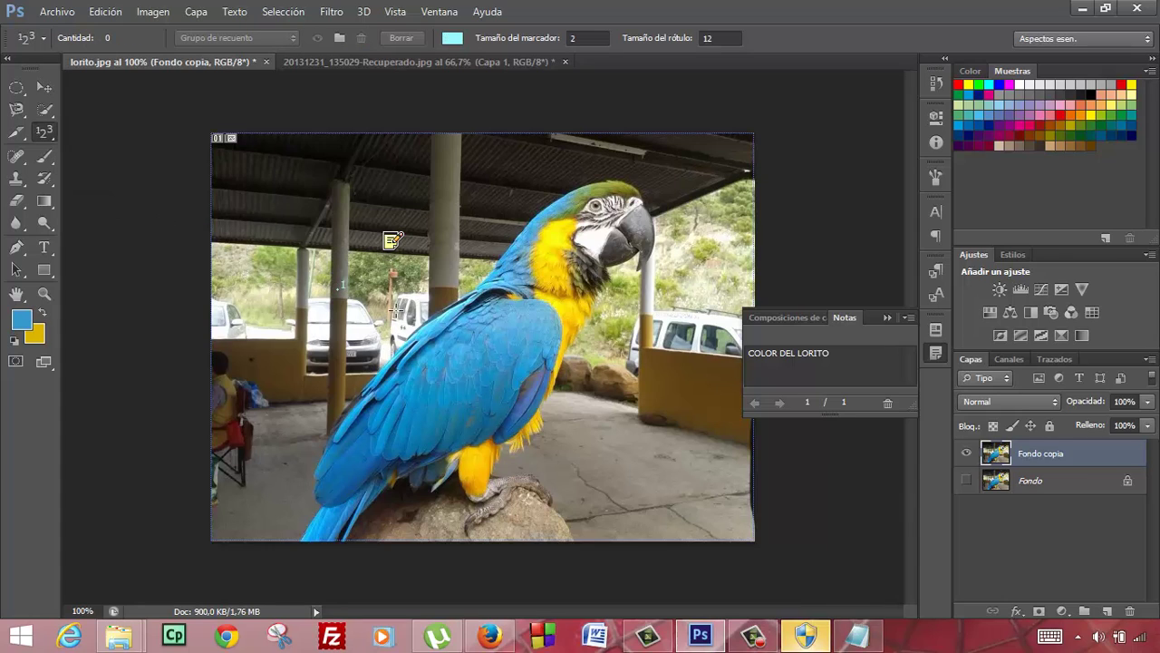
left_click(341, 286)
left_click(452, 225)
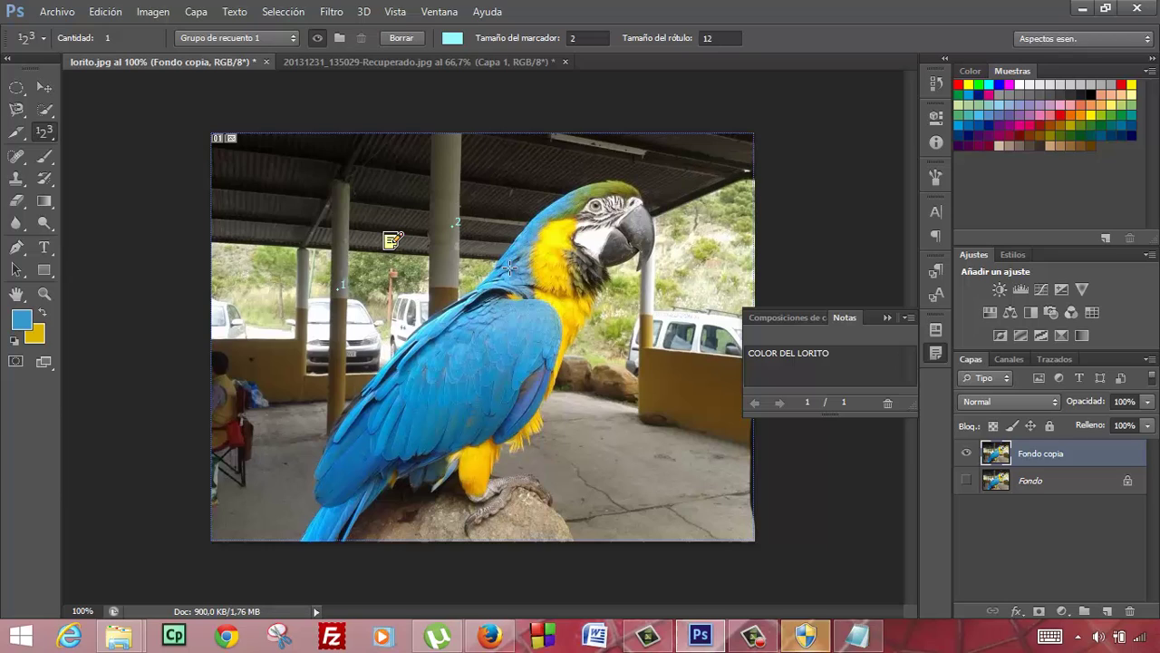
left_click(733, 156)
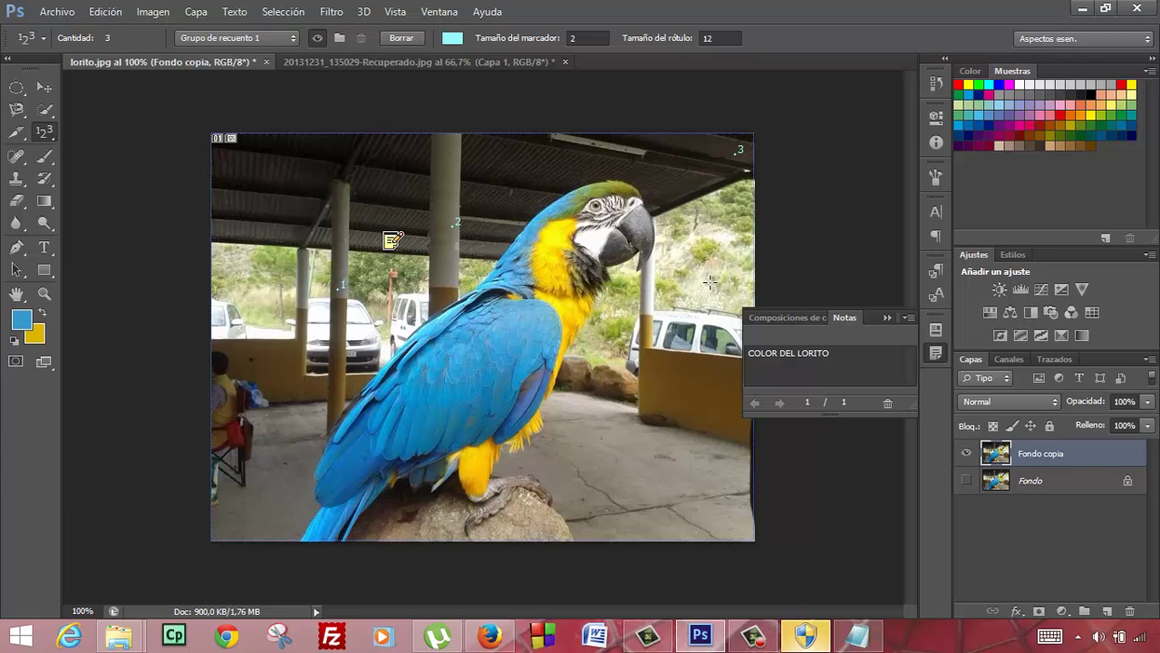
left_click(605, 341)
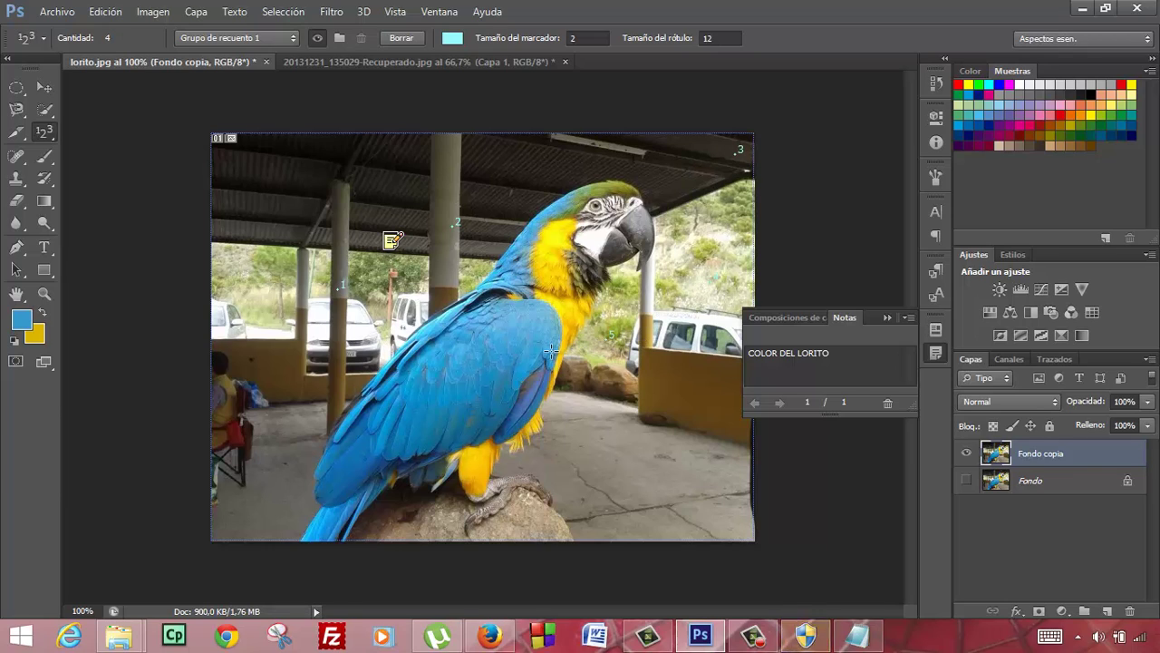
double_click(520, 363)
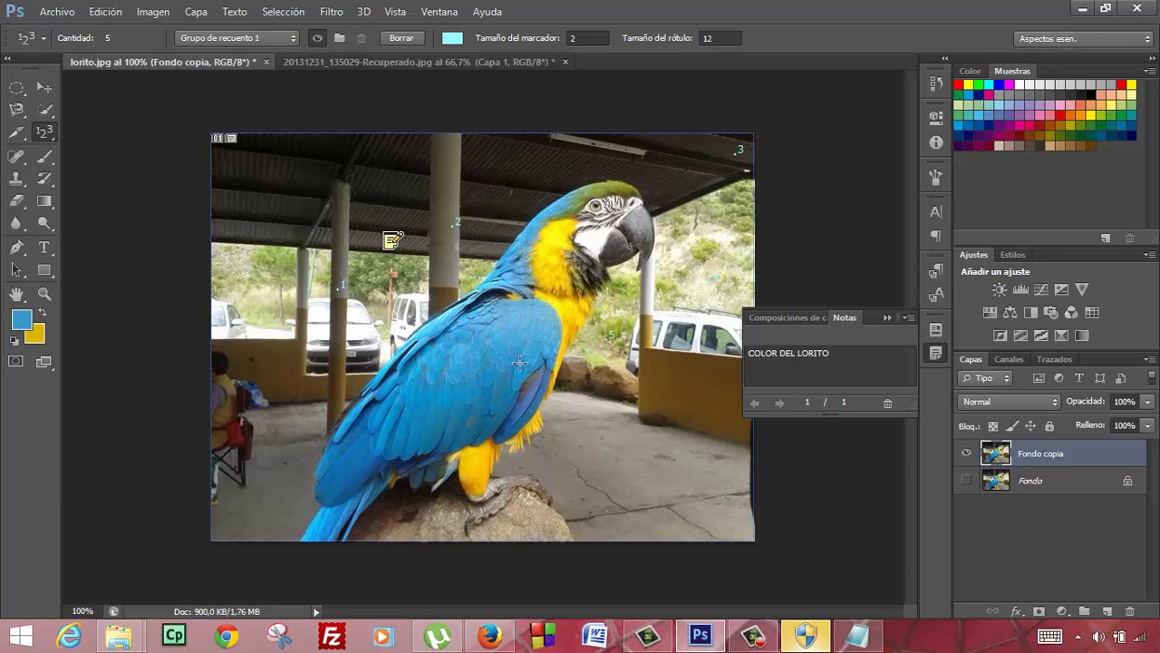
left_click(357, 452)
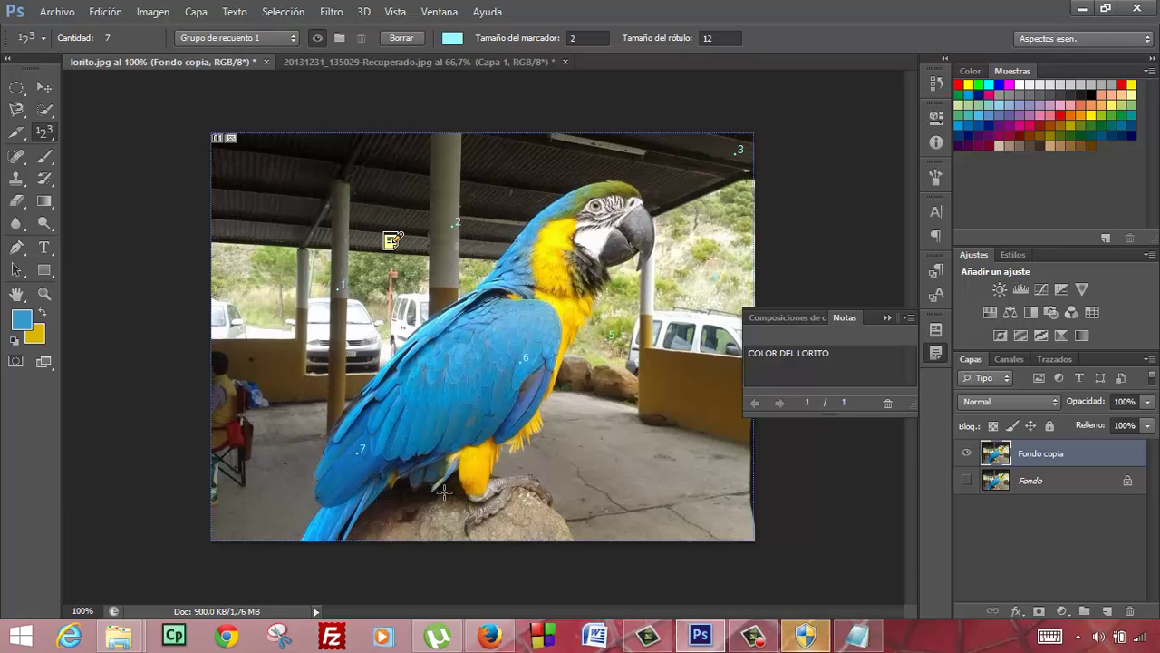
left_click(411, 512)
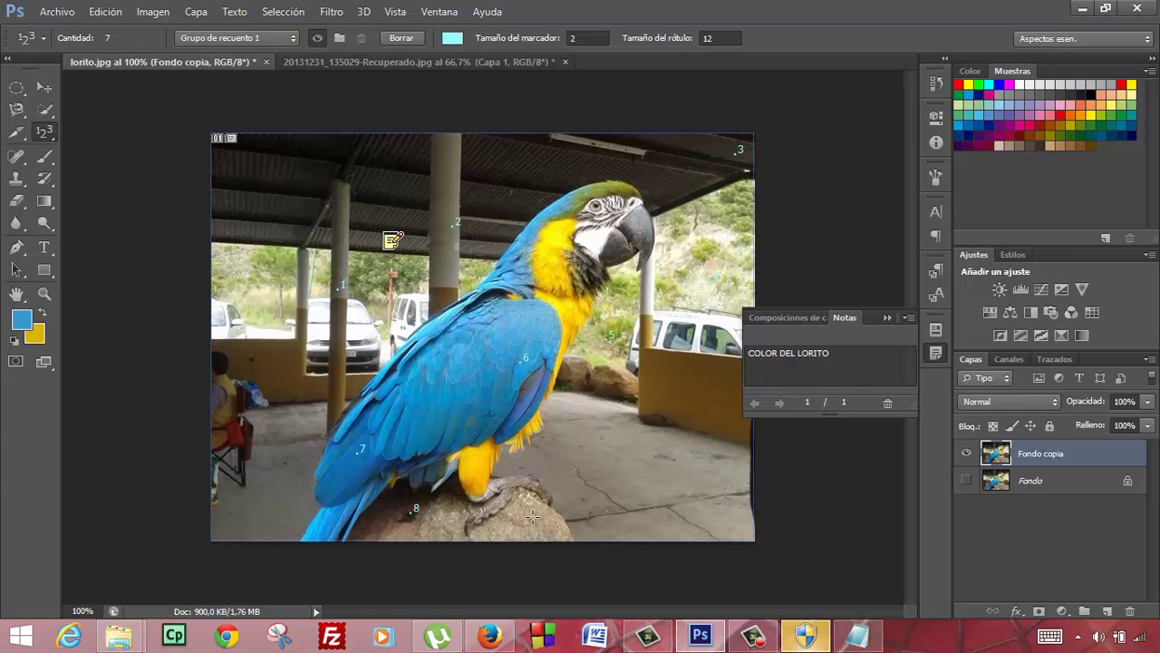
left_click(616, 500)
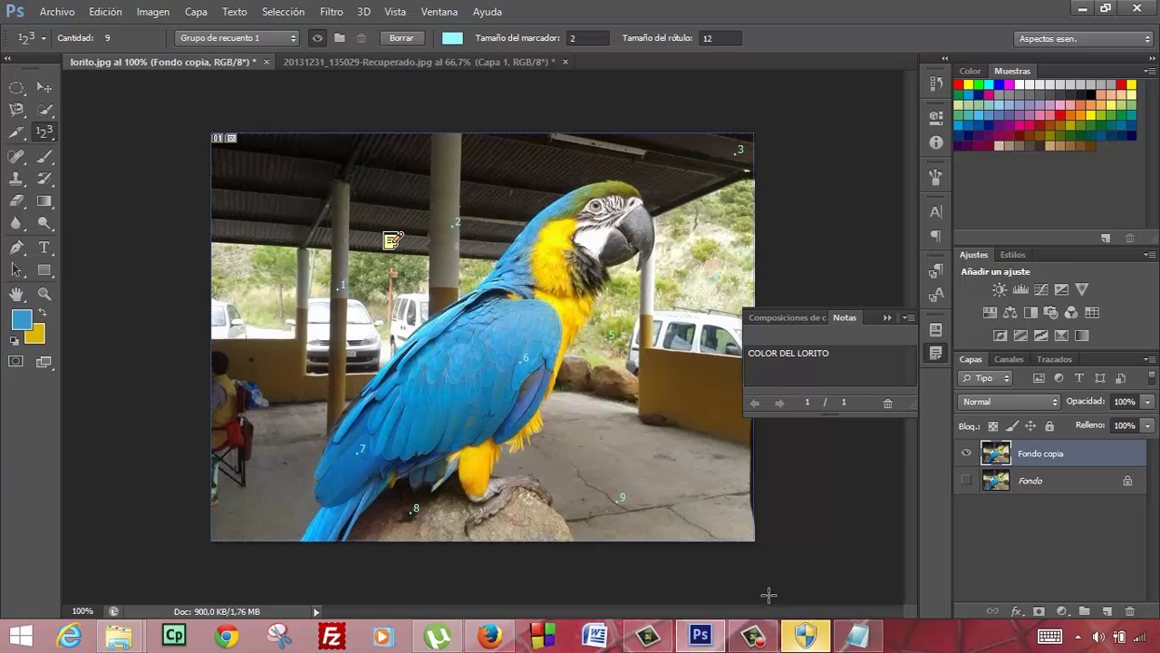
left_click(753, 625)
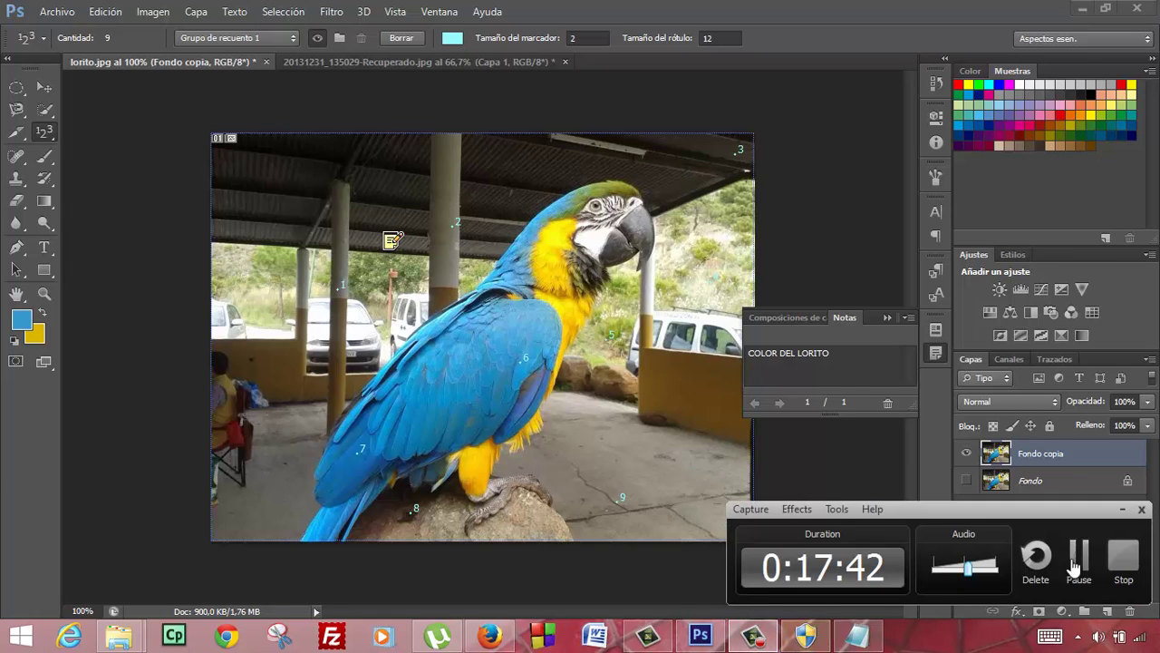